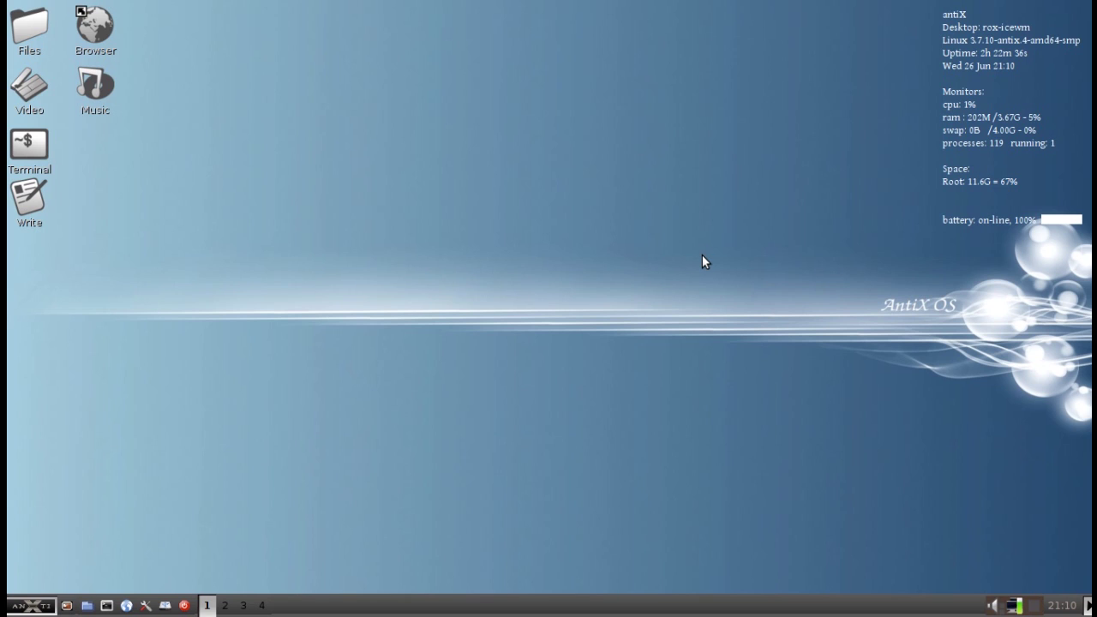
Launch SpaceFM from the start menu, move and shrink its window, then close it
{"action": "left_click", "coordinate": [48, 608]}
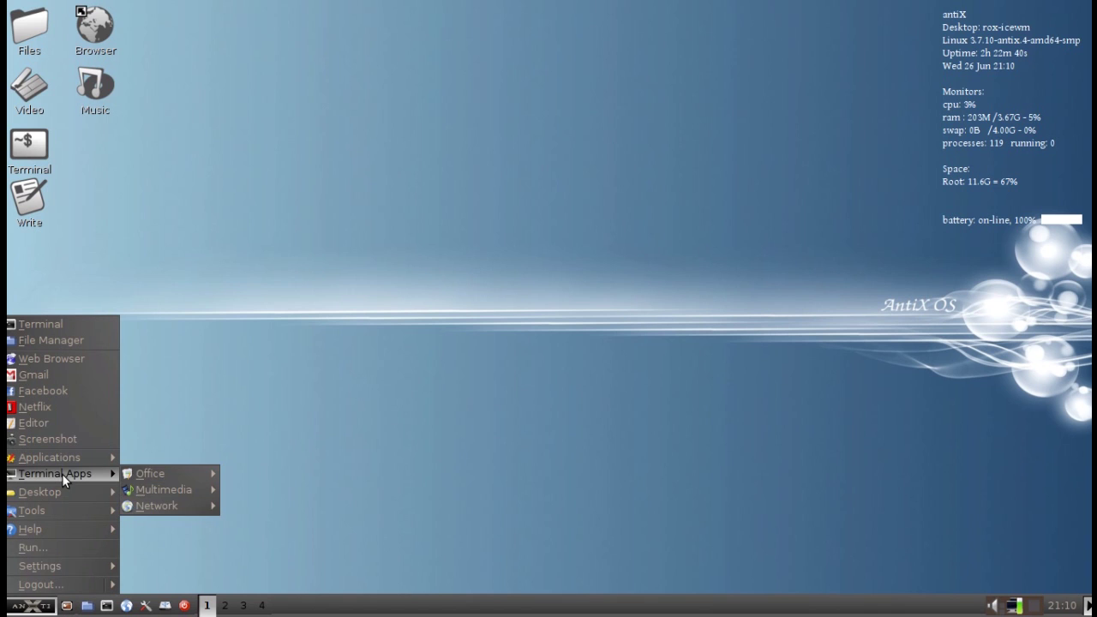
{"action": "mouse_move", "coordinate": [59, 491]}
{"action": "mouse_move", "coordinate": [171, 530]}
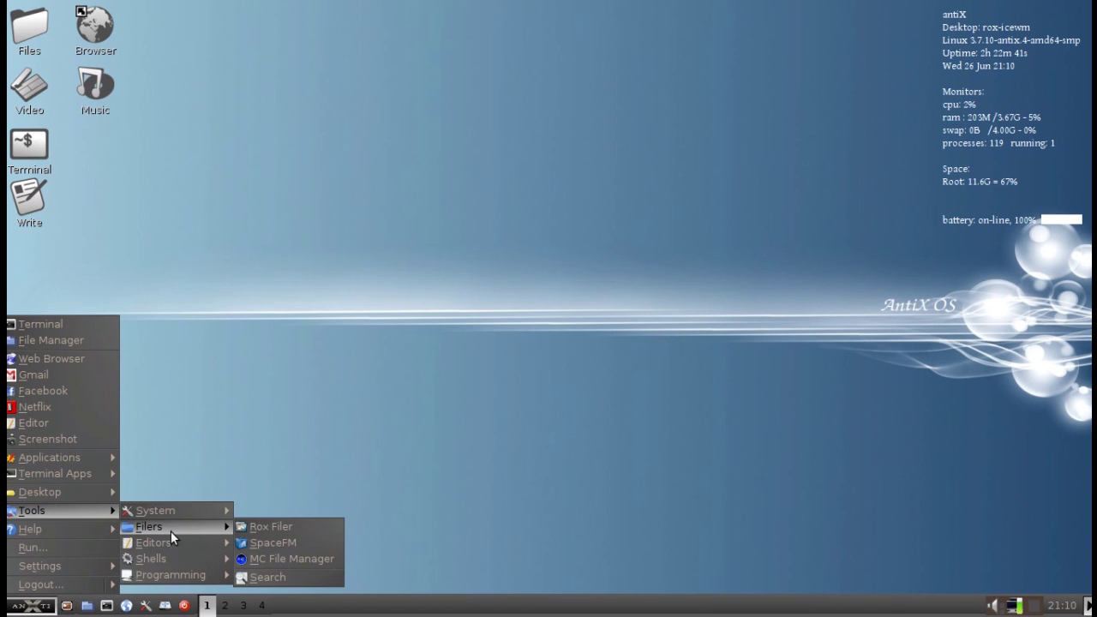
{"action": "left_click", "coordinate": [256, 530]}
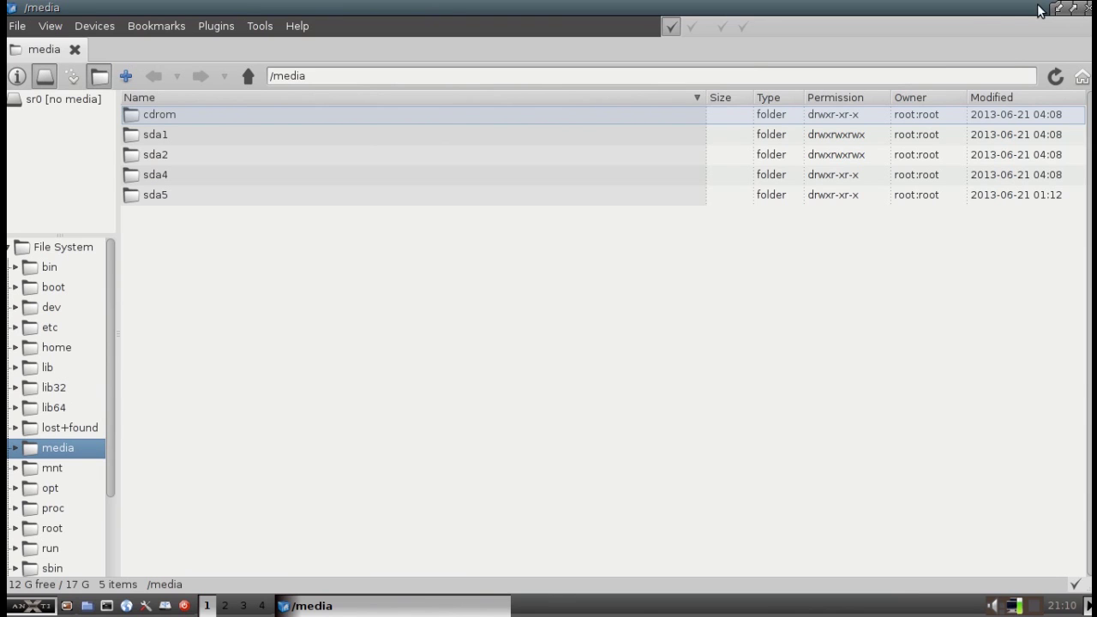
{"action": "left_click_drag", "start_coordinate": [953, 17], "coordinate": [893, 60]}
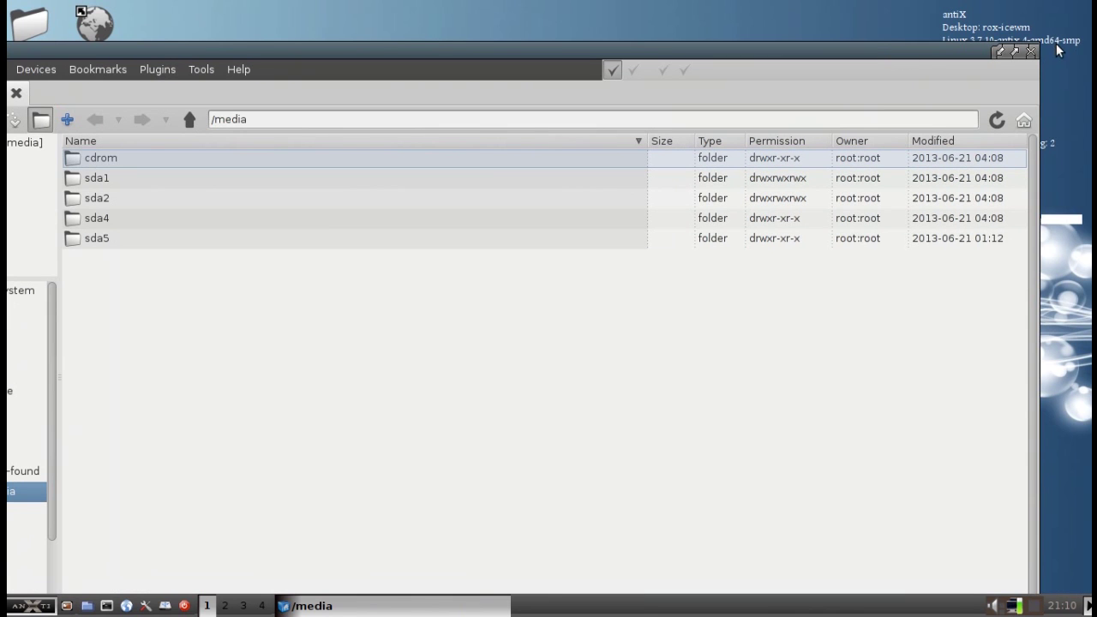
{"action": "left_click_drag", "start_coordinate": [1037, 49], "coordinate": [754, 267]}
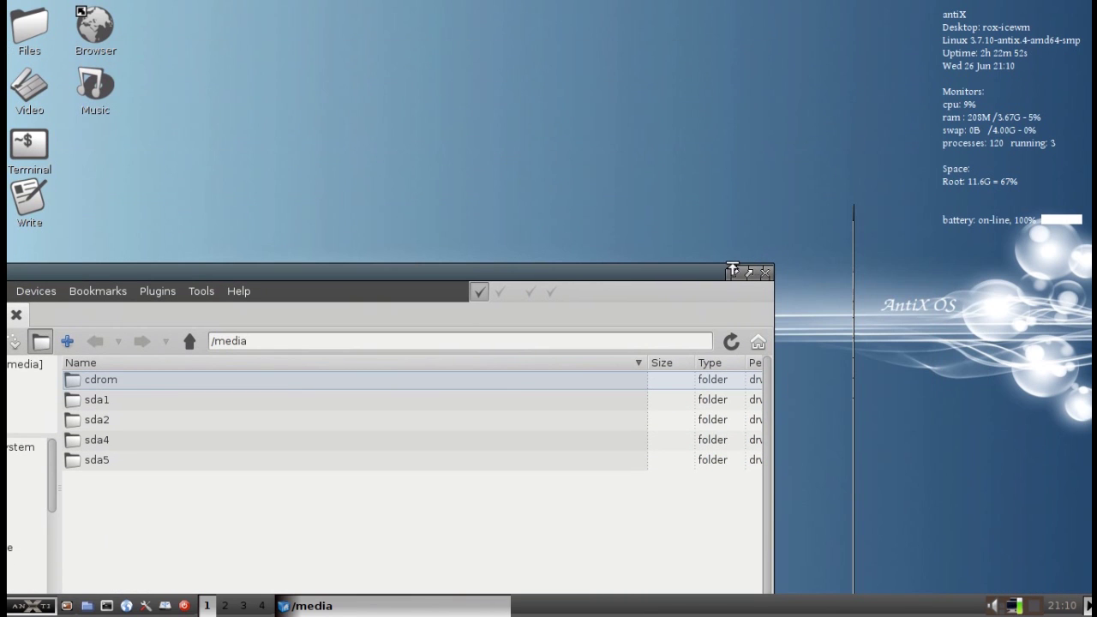
{"action": "left_click_drag", "start_coordinate": [522, 264], "coordinate": [666, 120]}
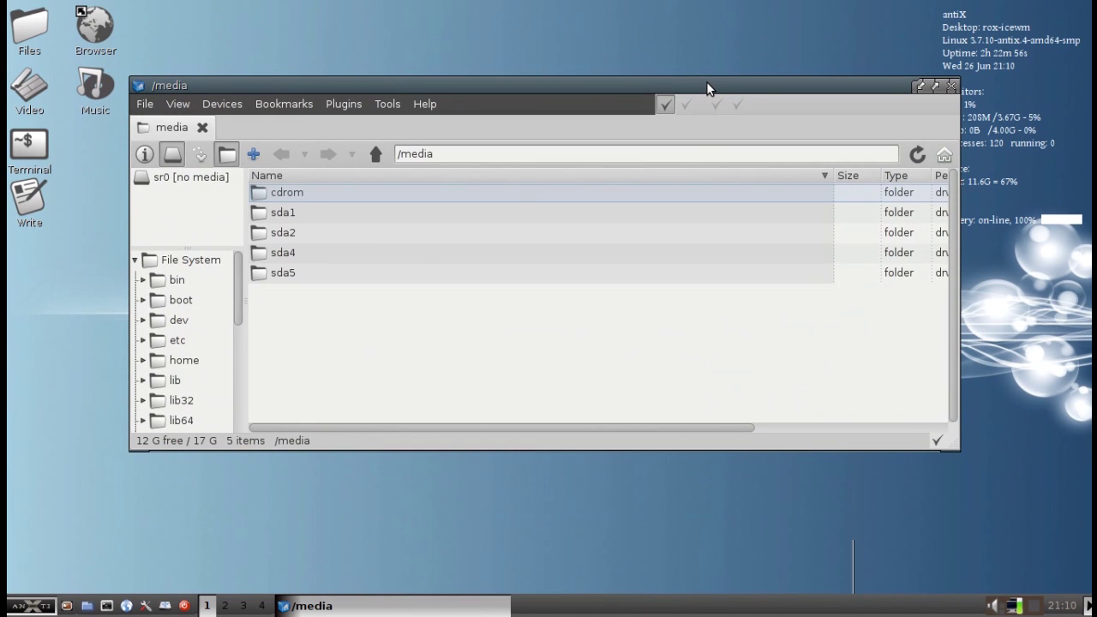
{"action": "left_click", "coordinate": [951, 86]}
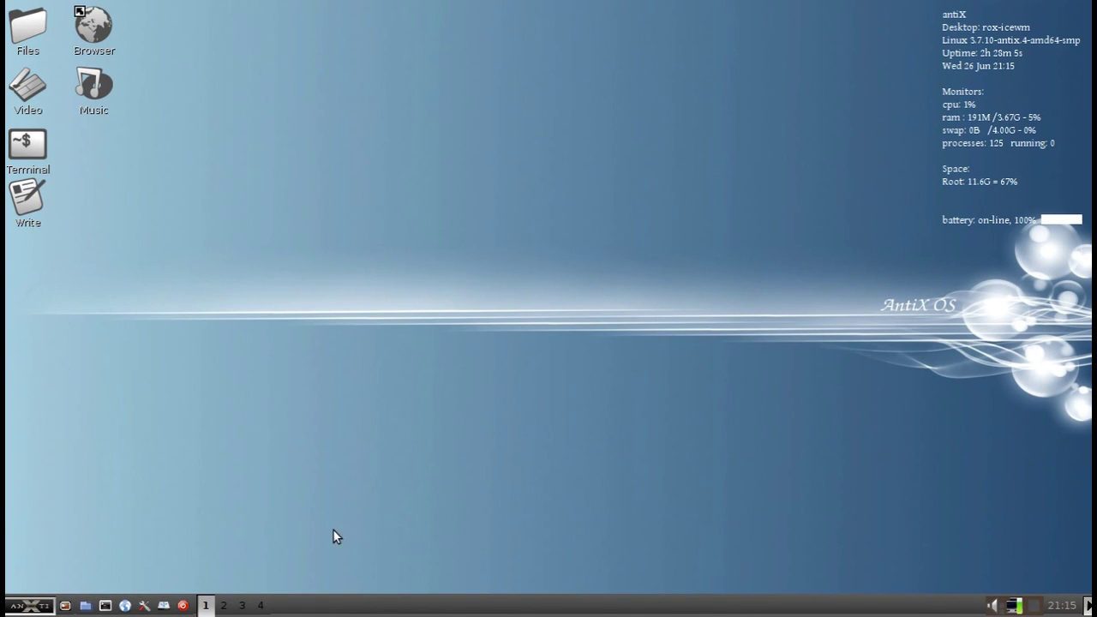
Log out of antiX and cycle the login session choice to space-icewm
{"action": "left_click", "coordinate": [24, 605]}
{"action": "left_click", "coordinate": [33, 584]}
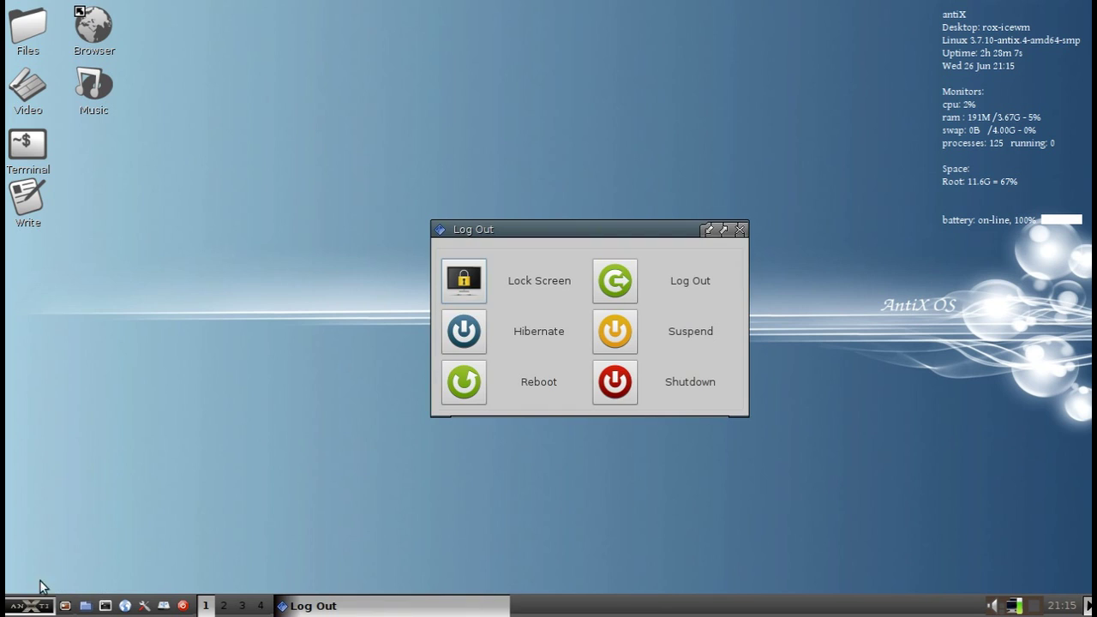
{"action": "left_click", "coordinate": [612, 284]}
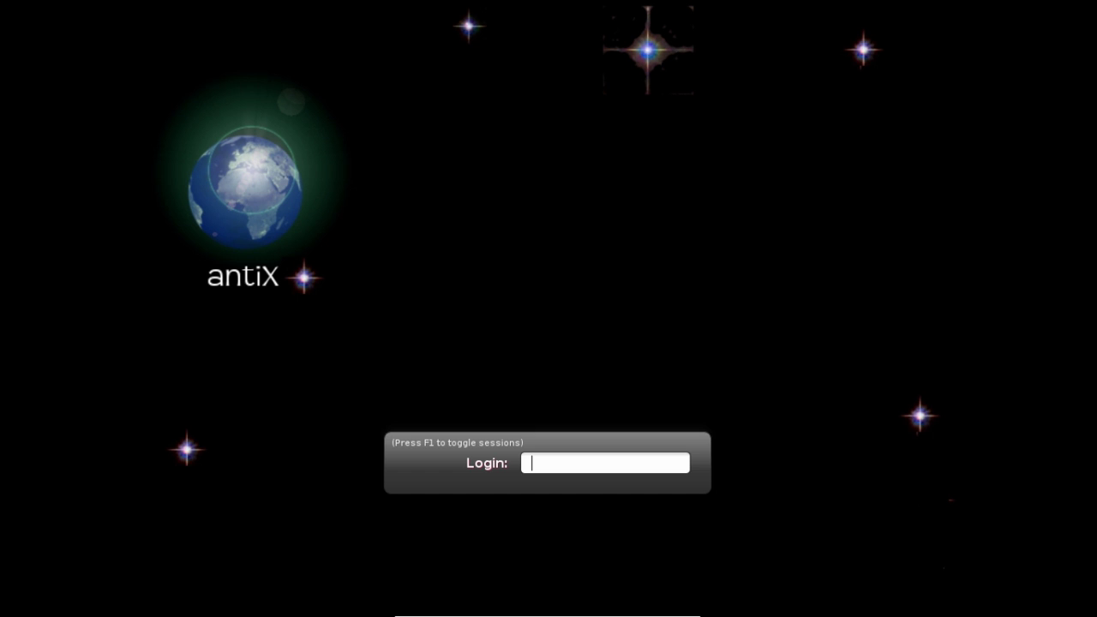
{"action": "key", "text": "F1"}
{"action": "key", "text": "F1"}
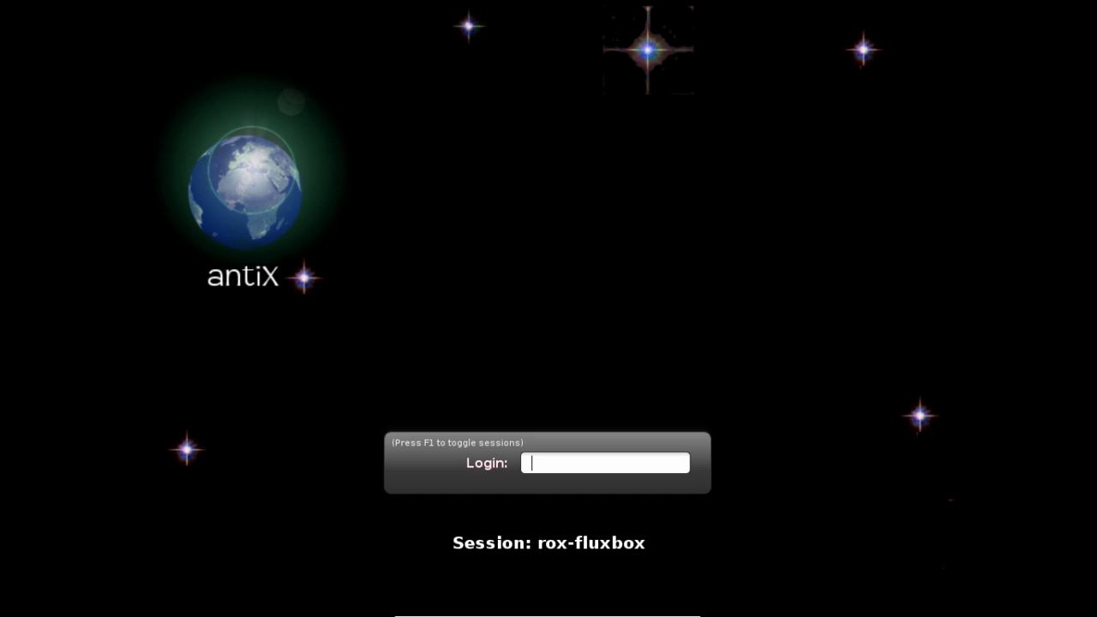
{"action": "key", "text": "F1"}
{"action": "key", "text": "F1"}
{"action": "key", "text": "F1"}
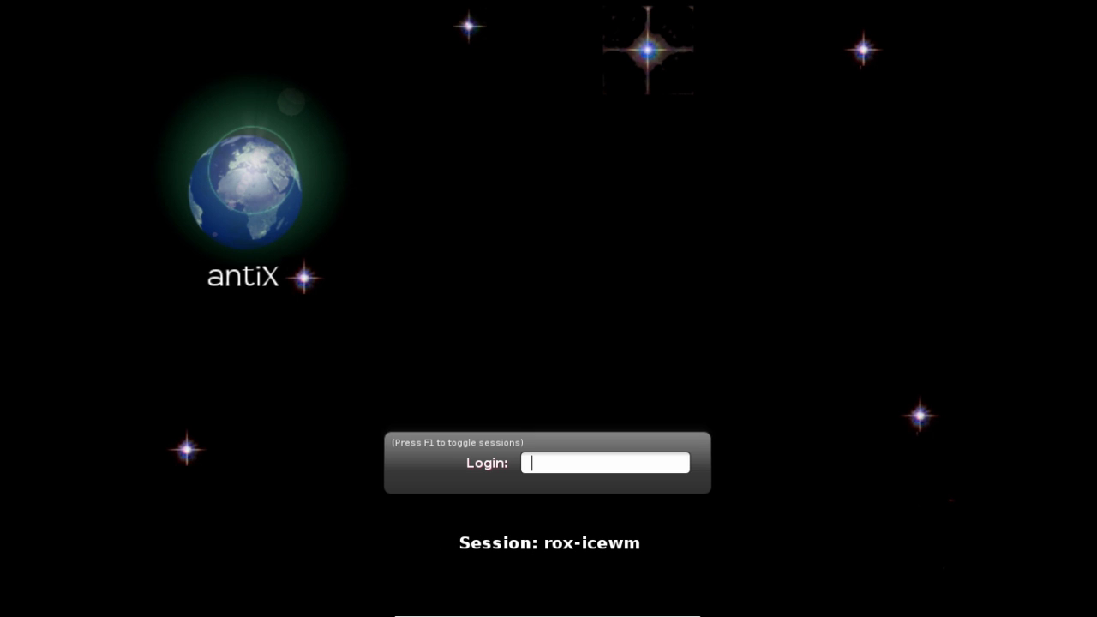
{"action": "key", "text": "F1"}
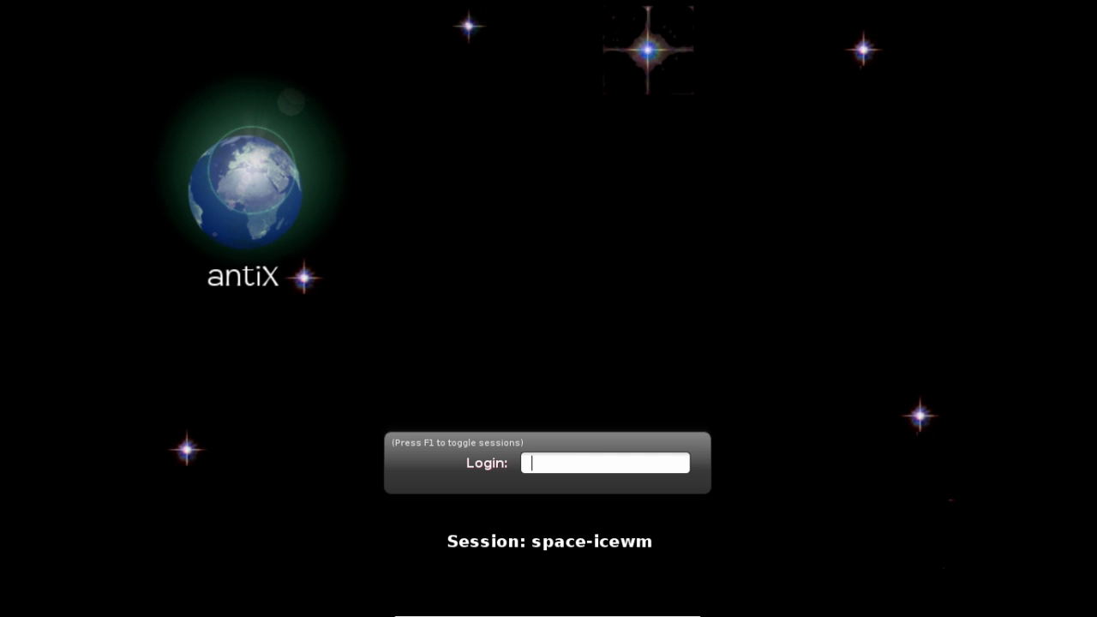
Sign in to the space-icewm session with the username and password
{"action": "type", "text": "dolphin"}
{"action": "key", "text": "Return"}
{"action": "type", "text": "****"}
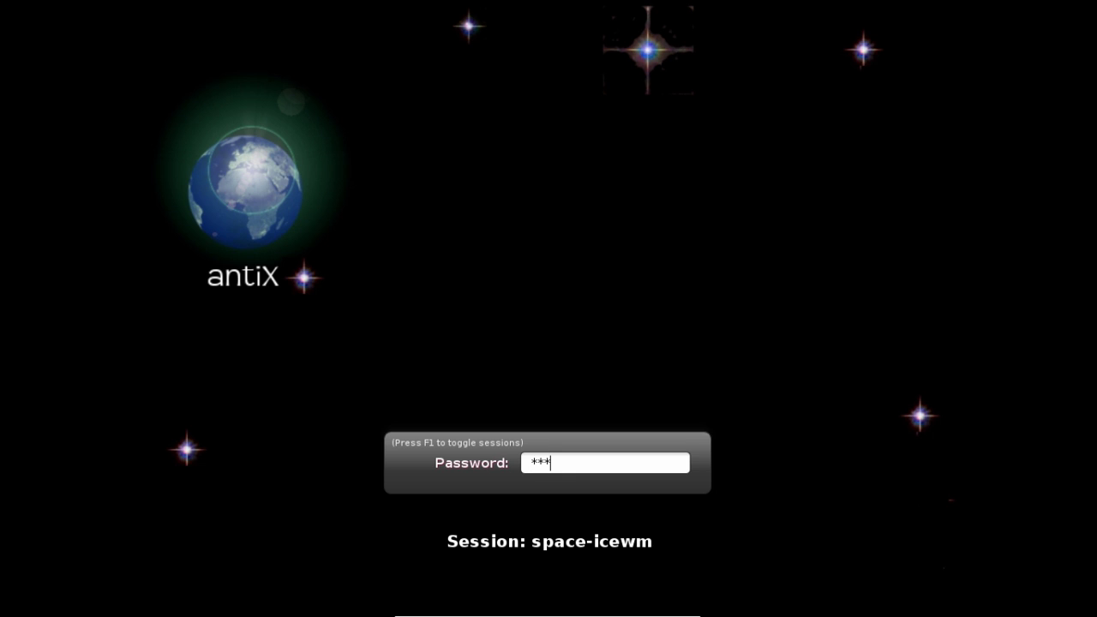
{"action": "key", "text": "Return"}
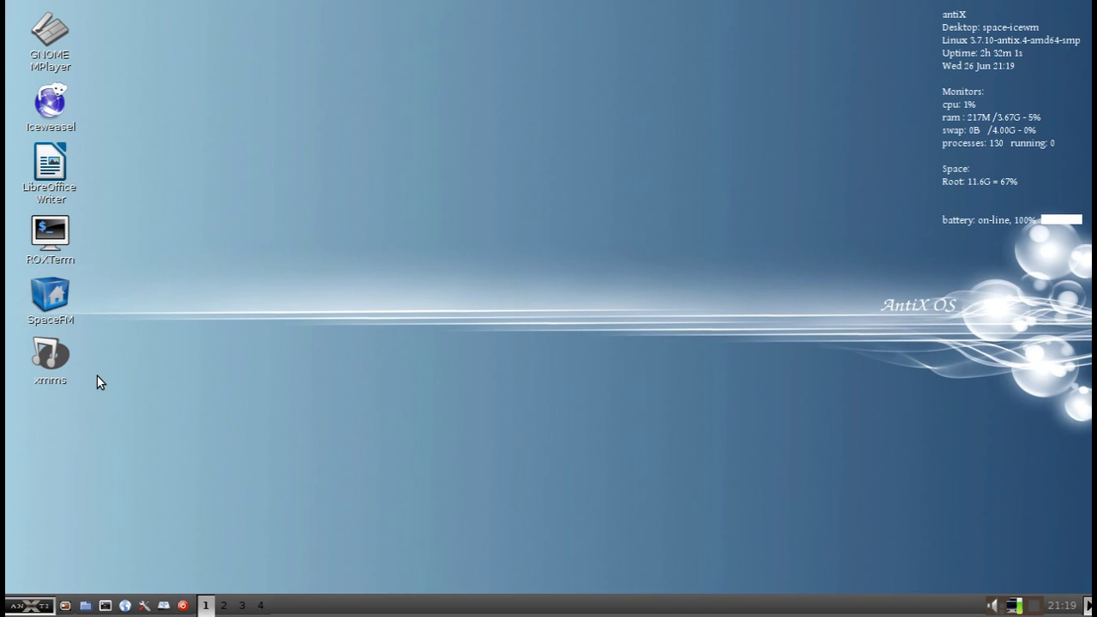
Open the home folder in SpaceFM from the start menu, then reposition the window and make it taller
{"action": "left_click", "coordinate": [42, 606]}
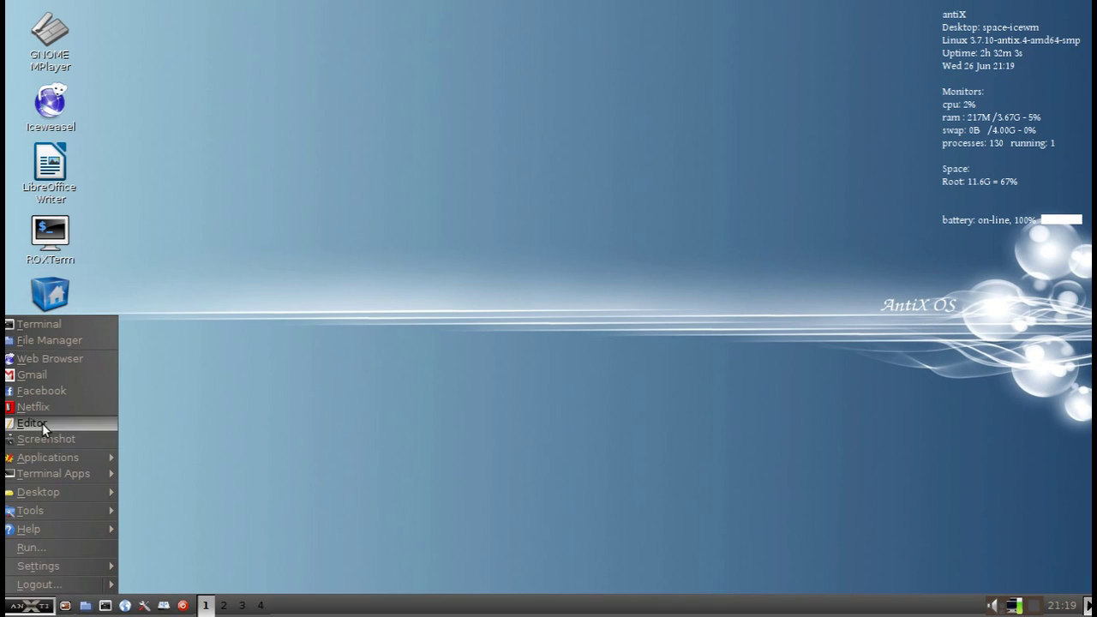
{"action": "left_click", "coordinate": [41, 336]}
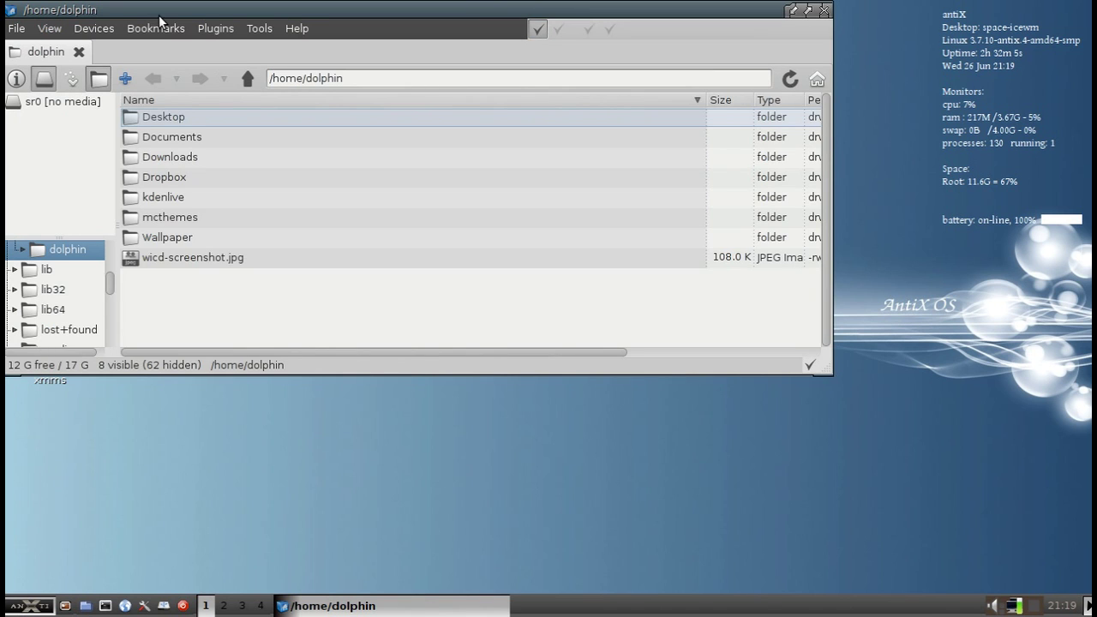
{"action": "left_click_drag", "start_coordinate": [147, 8], "coordinate": [298, 73]}
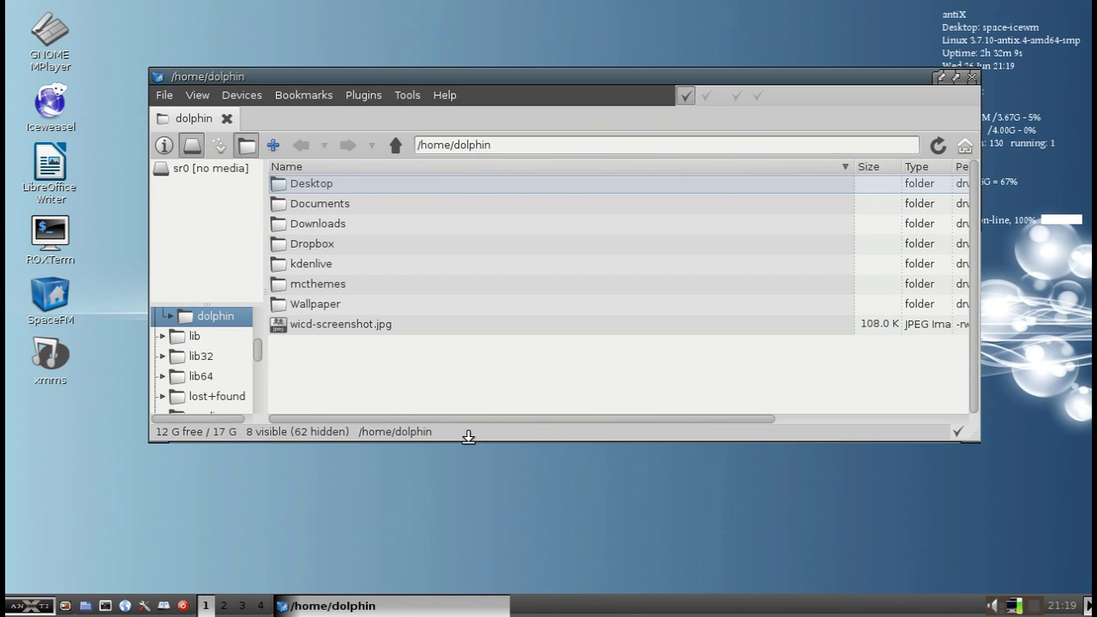
{"action": "left_click_drag", "start_coordinate": [468, 436], "coordinate": [482, 523]}
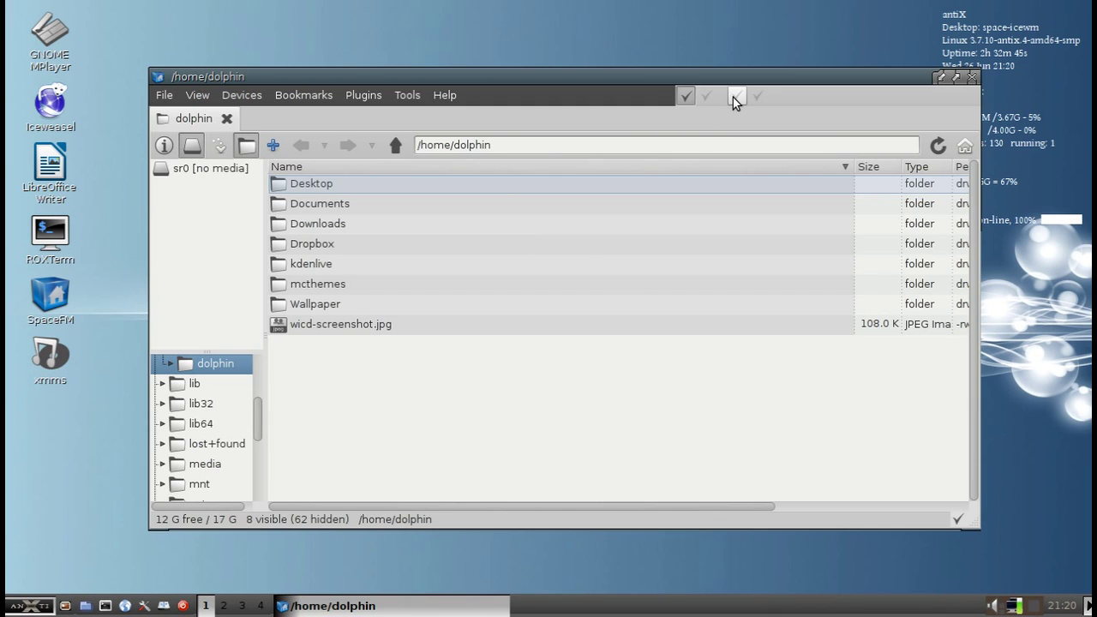
Add panes 2, 3 and 4, maximize, remove panes 4 and 3, then restore the window
{"action": "left_click", "coordinate": [707, 95]}
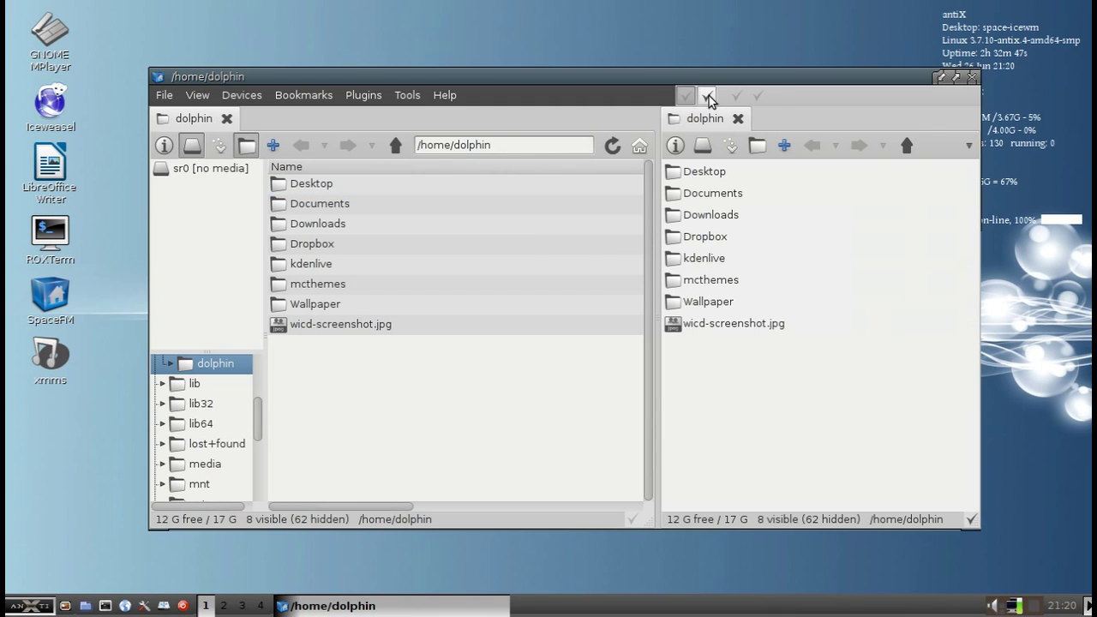
{"action": "left_click", "coordinate": [736, 96]}
{"action": "left_click", "coordinate": [757, 96]}
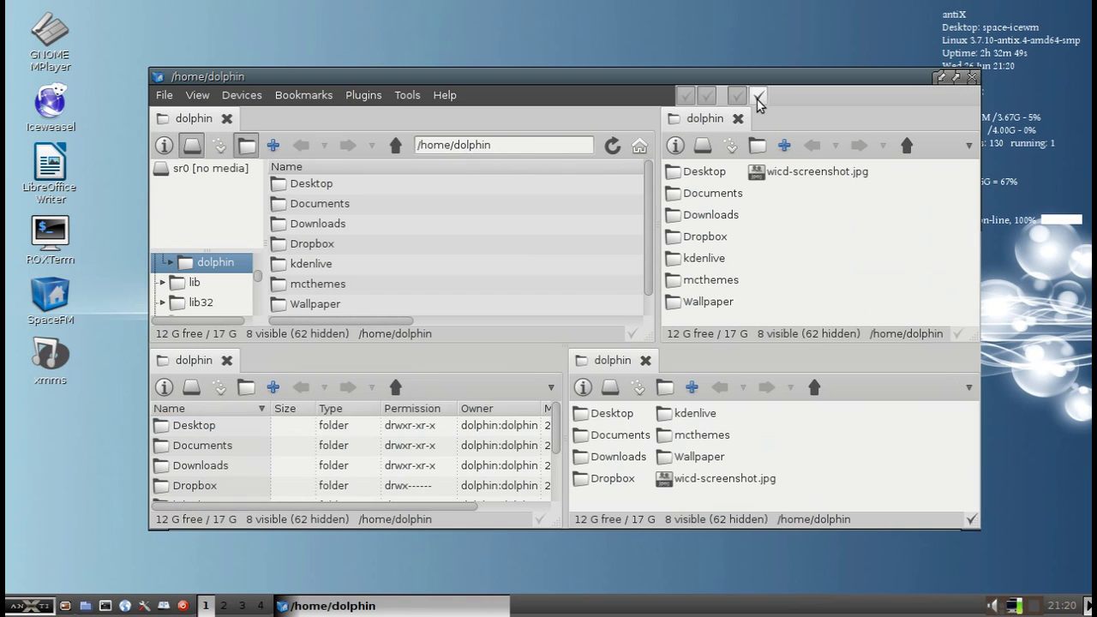
{"action": "double_click", "coordinate": [754, 77]}
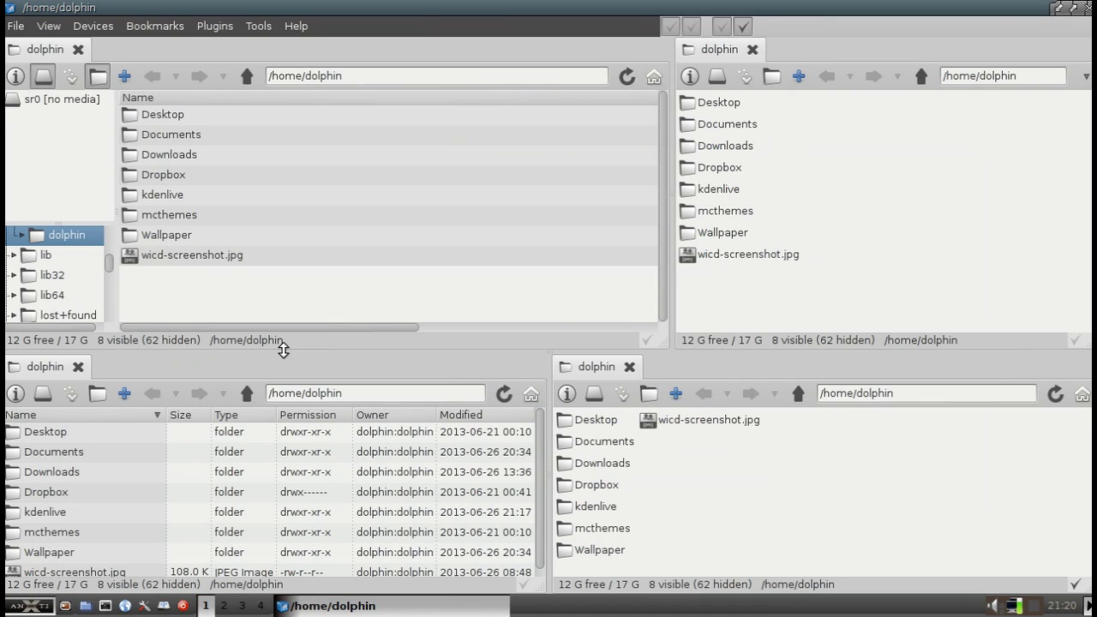
{"action": "left_click", "coordinate": [742, 27]}
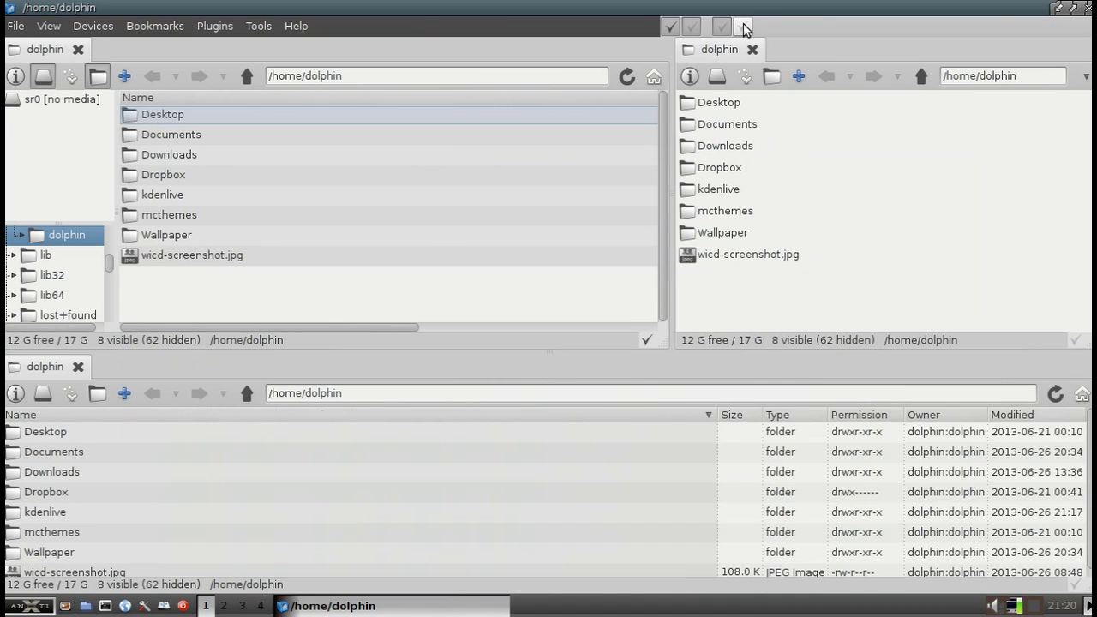
{"action": "left_click", "coordinate": [725, 26]}
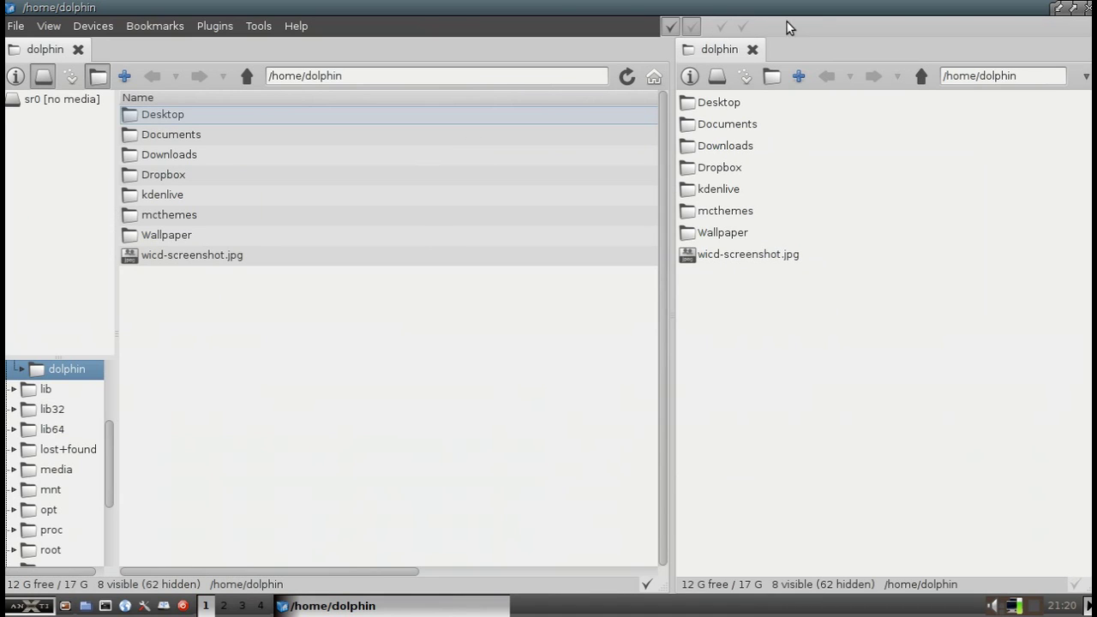
{"action": "double_click", "coordinate": [393, 6]}
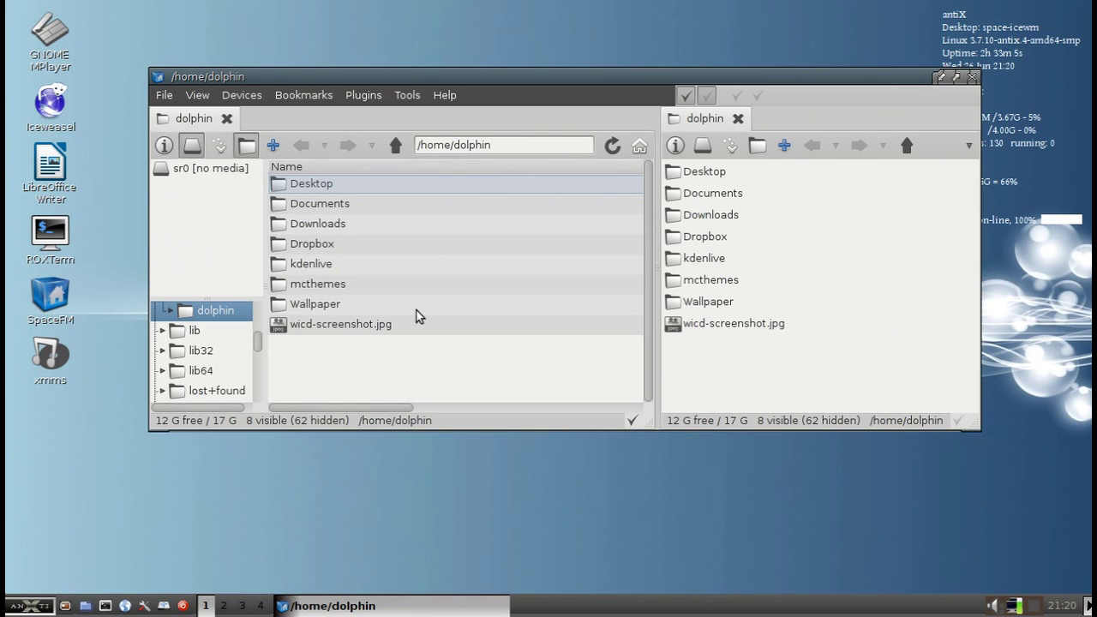
Adjust the pane splitter and make the device list show internal drives
{"action": "left_click_drag", "start_coordinate": [390, 408], "coordinate": [370, 390]}
{"action": "right_click", "coordinate": [185, 193]}
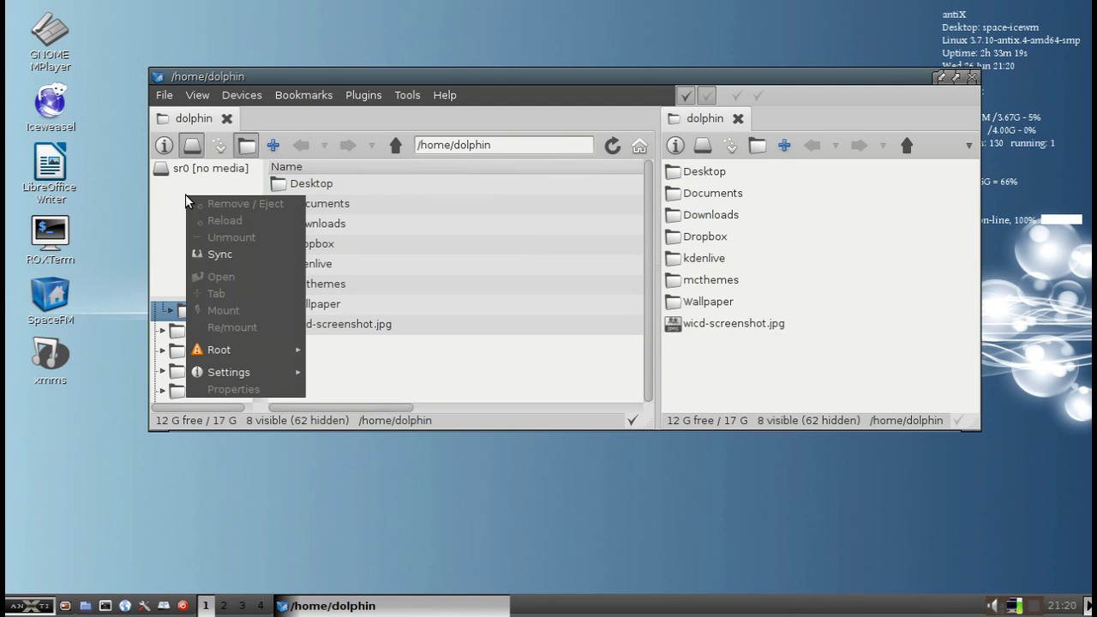
{"action": "key", "text": "Escape"}
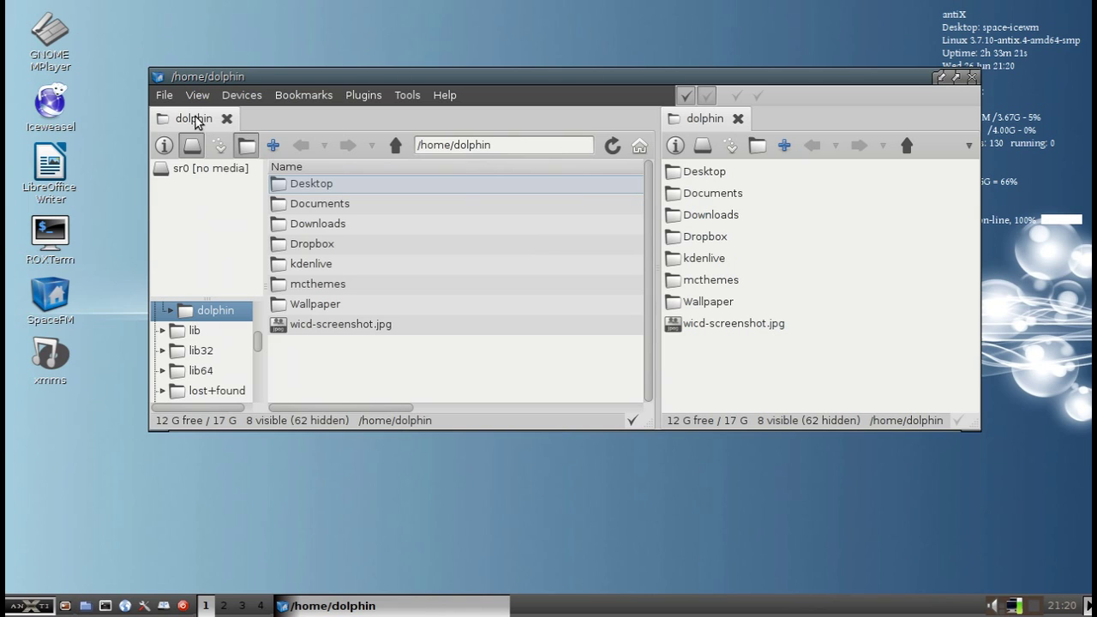
{"action": "left_click", "coordinate": [196, 97]}
{"action": "left_click", "coordinate": [171, 217]}
{"action": "right_click", "coordinate": [183, 191]}
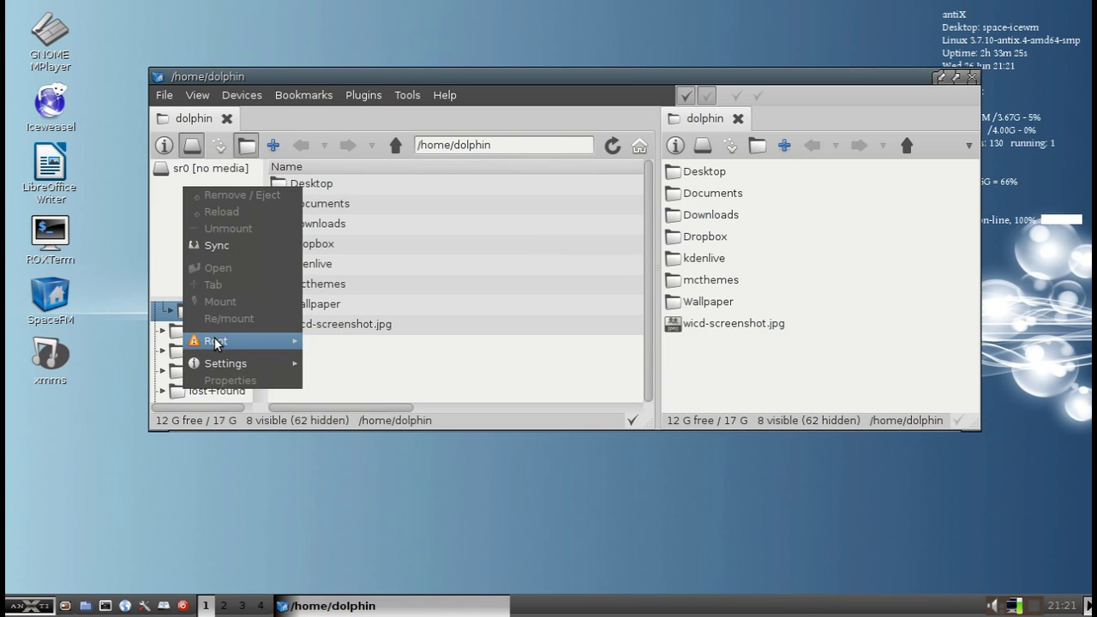
{"action": "mouse_move", "coordinate": [221, 361]}
{"action": "mouse_move", "coordinate": [362, 364]}
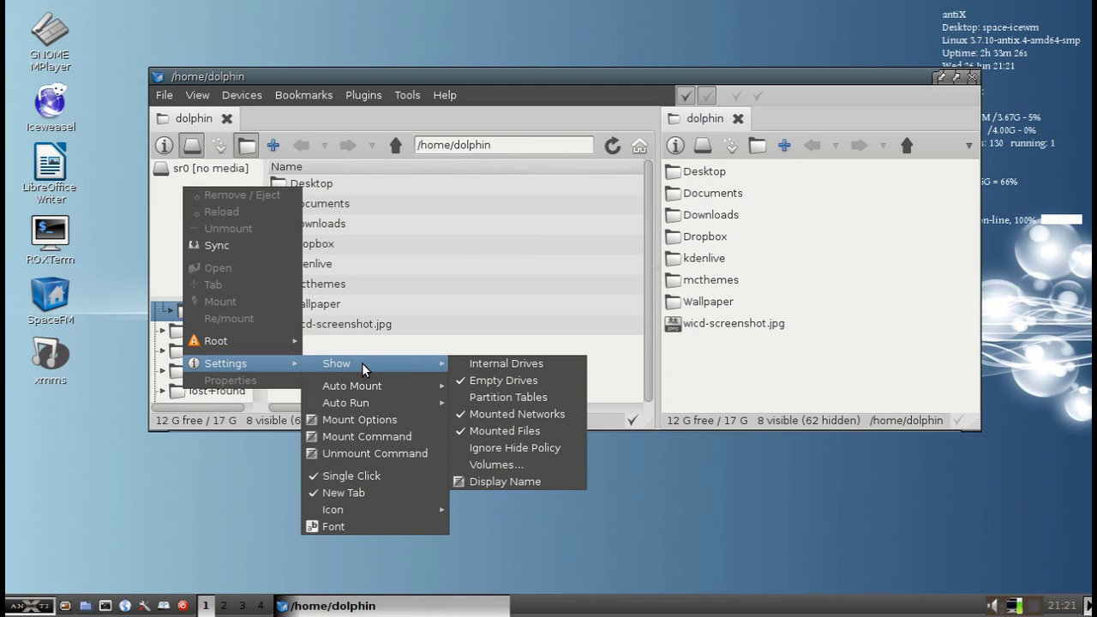
{"action": "left_click", "coordinate": [485, 363]}
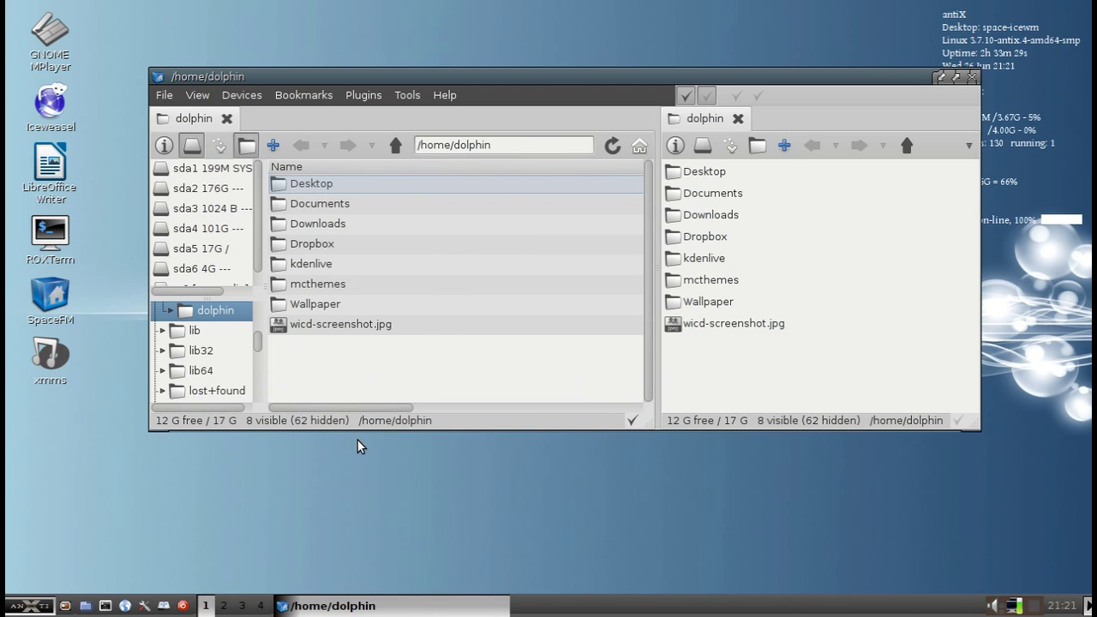
Make the window taller, widen the left panel, and bring up the device list's Settings > Show options
{"action": "left_click_drag", "start_coordinate": [360, 430], "coordinate": [377, 514]}
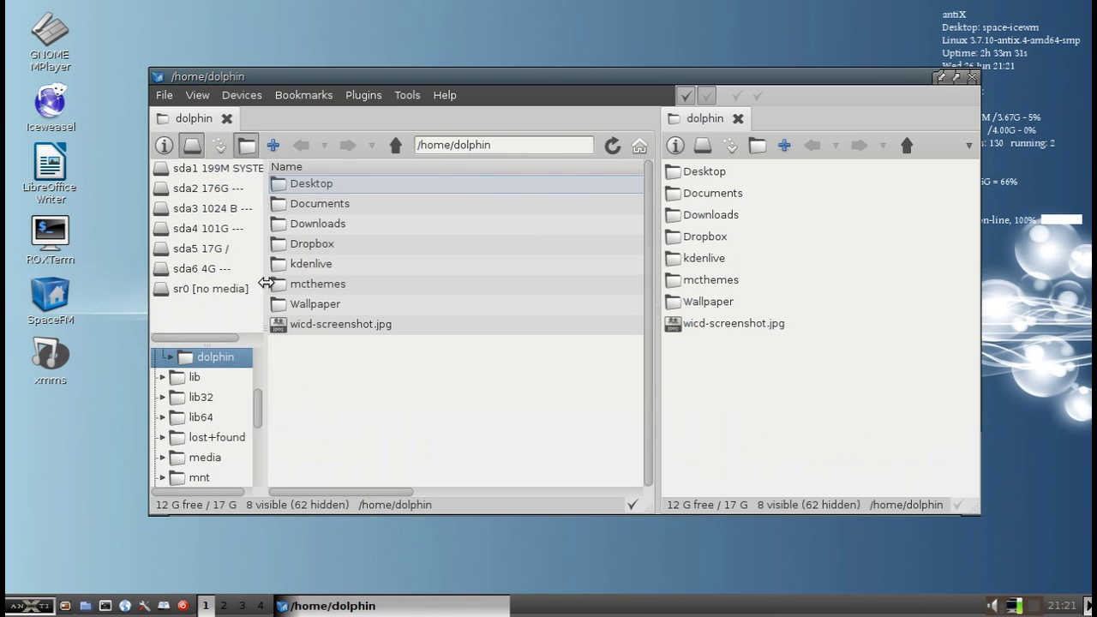
{"action": "left_click_drag", "start_coordinate": [266, 268], "coordinate": [310, 273]}
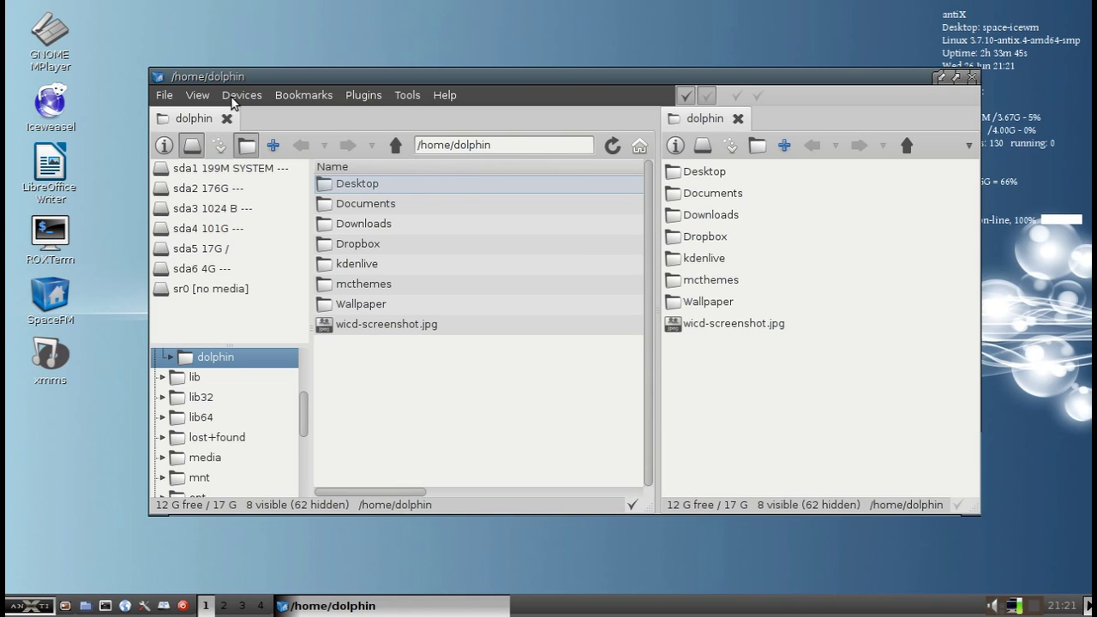
{"action": "right_click", "coordinate": [238, 316]}
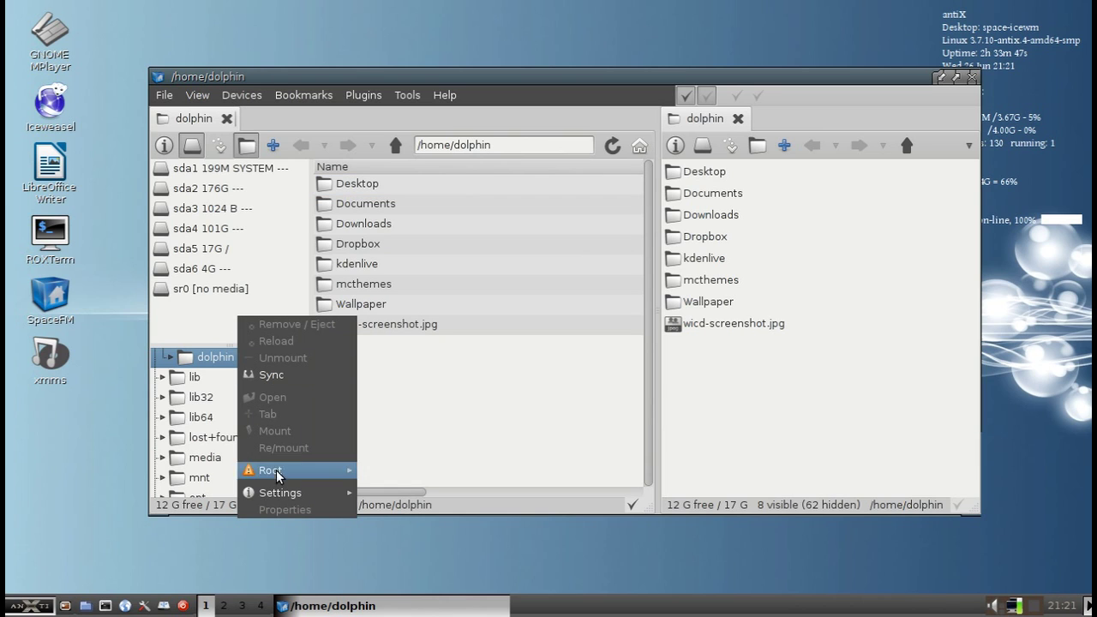
{"action": "mouse_move", "coordinate": [287, 496]}
{"action": "mouse_move", "coordinate": [413, 444]}
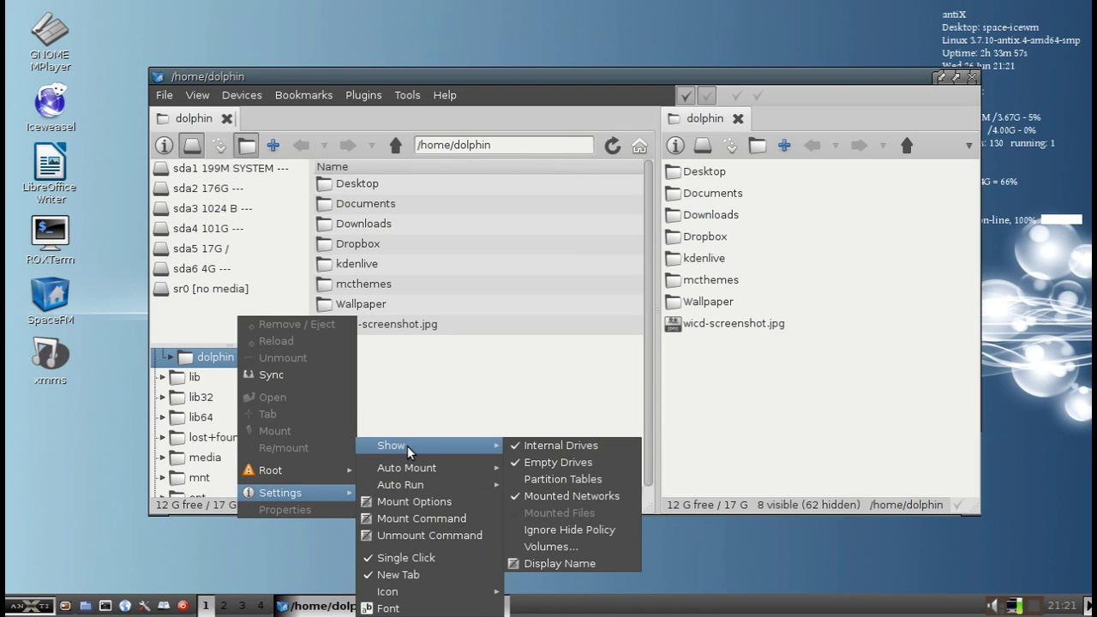
Enter -/dev/sda6 in the Show/Hide Volumes box to hide that partition
{"action": "left_click", "coordinate": [582, 542]}
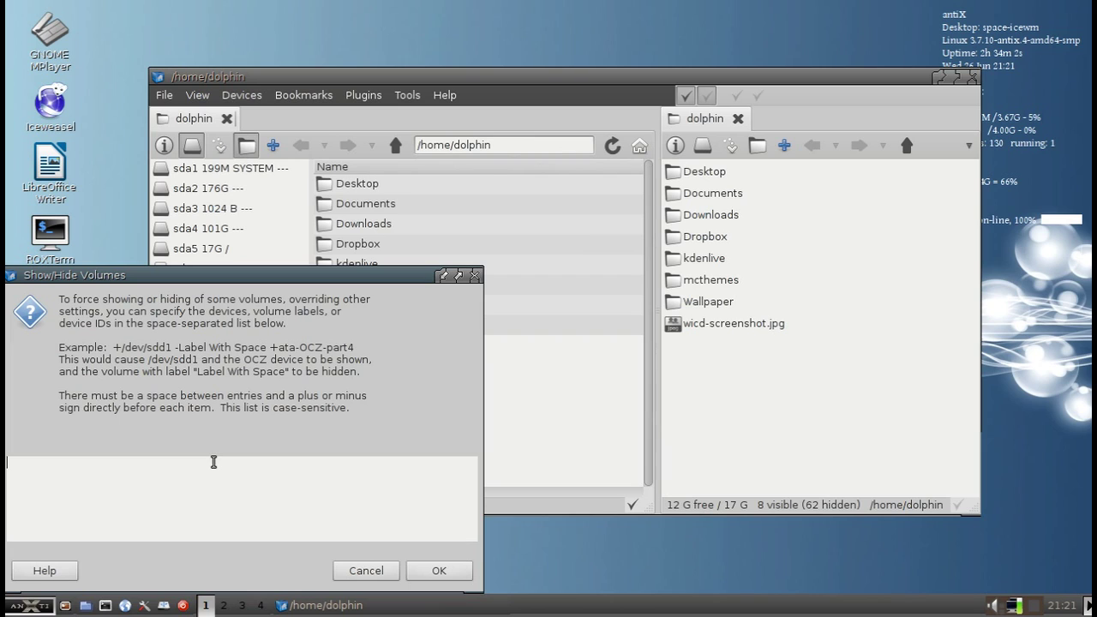
{"action": "type", "text": "-/dev/sda6"}
{"action": "left_click", "coordinate": [431, 573]}
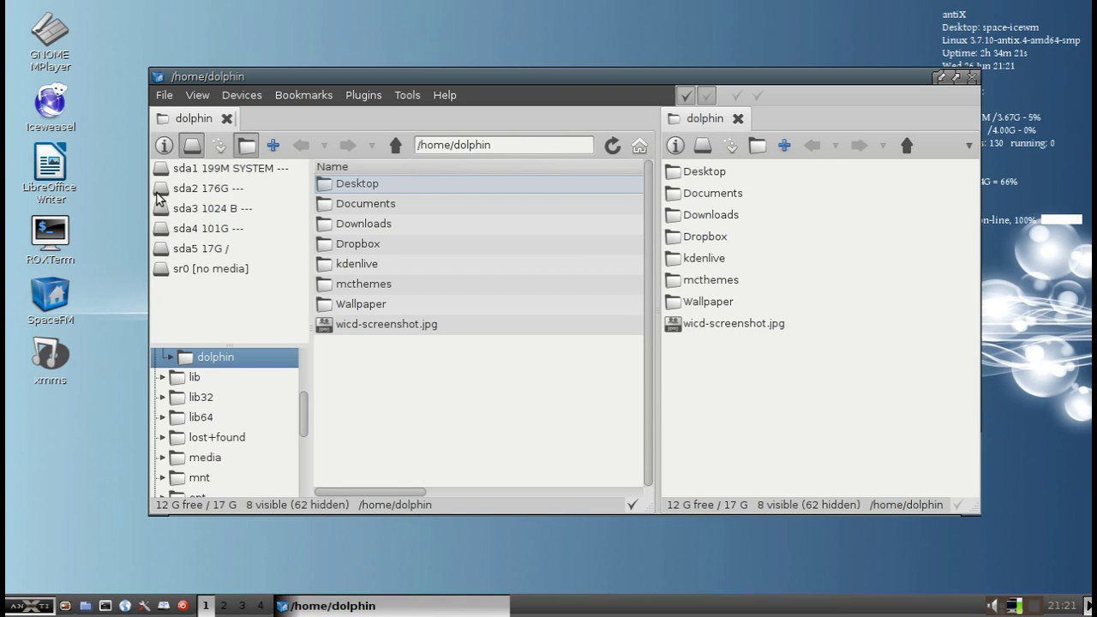
Toggle the device list off and on, hide the folder tree, and open Documents
{"action": "left_click", "coordinate": [192, 144]}
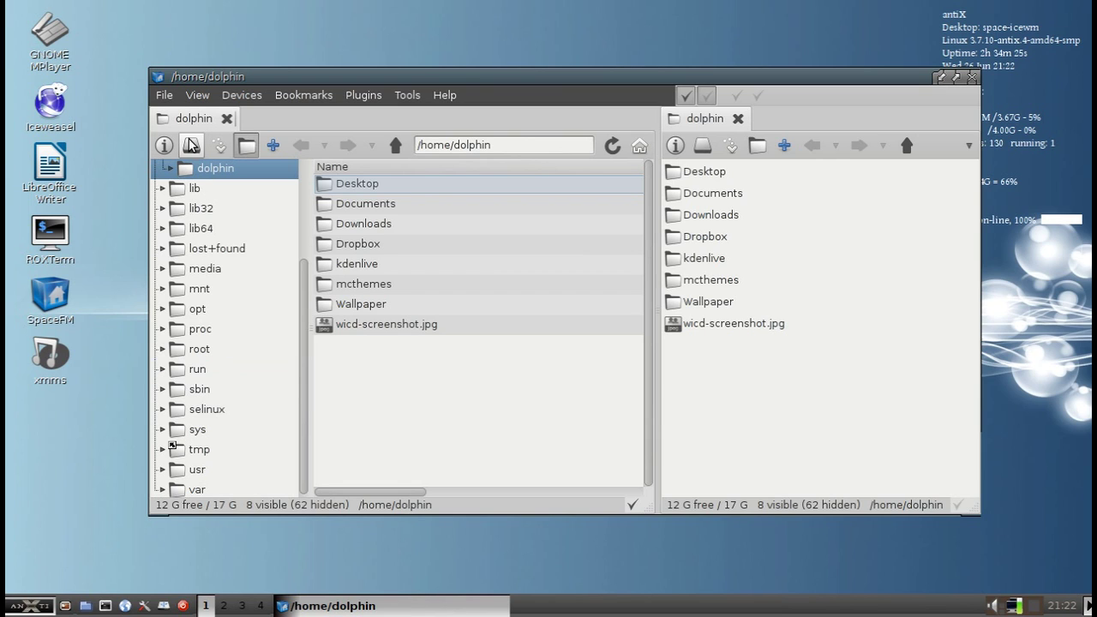
{"action": "left_click", "coordinate": [192, 145]}
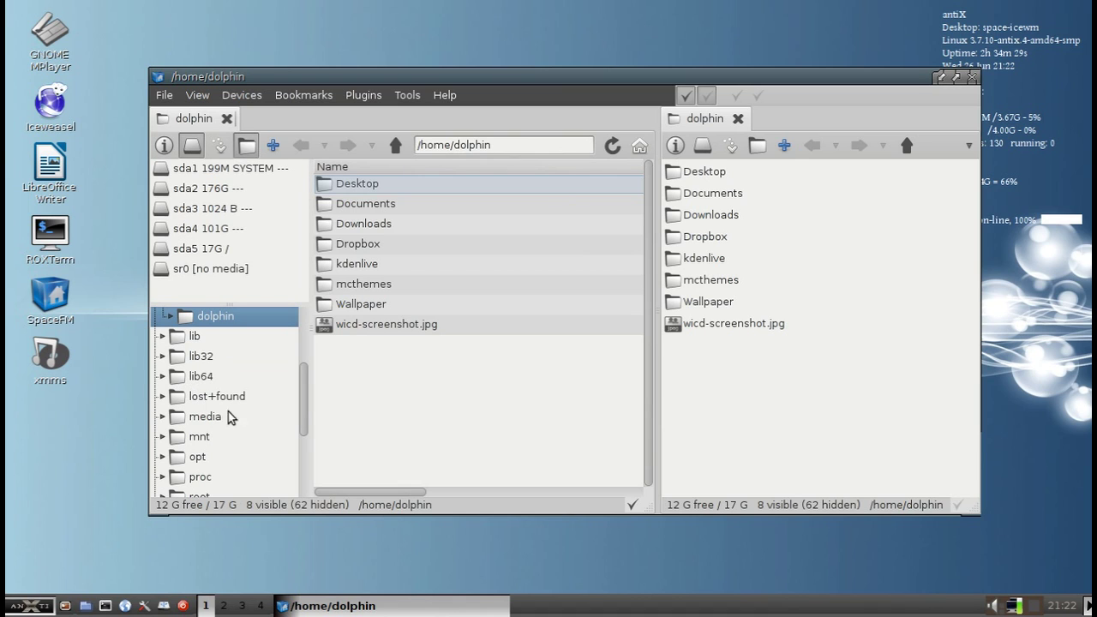
{"action": "scroll", "coordinate": [226, 403], "scroll_direction": "up", "scroll_amount": 4}
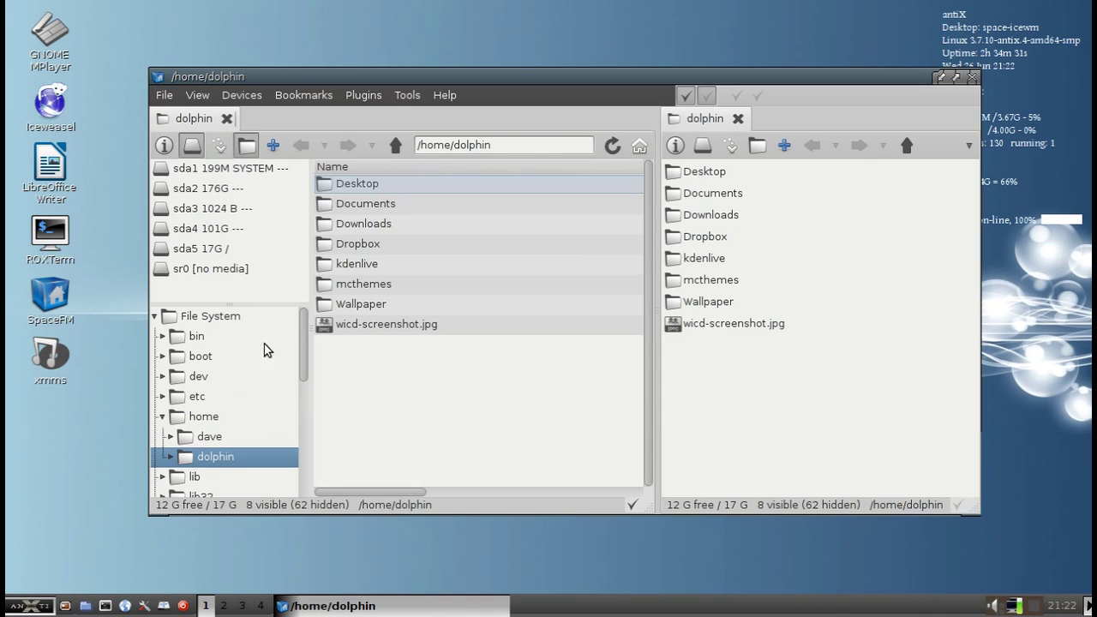
{"action": "left_click", "coordinate": [246, 145]}
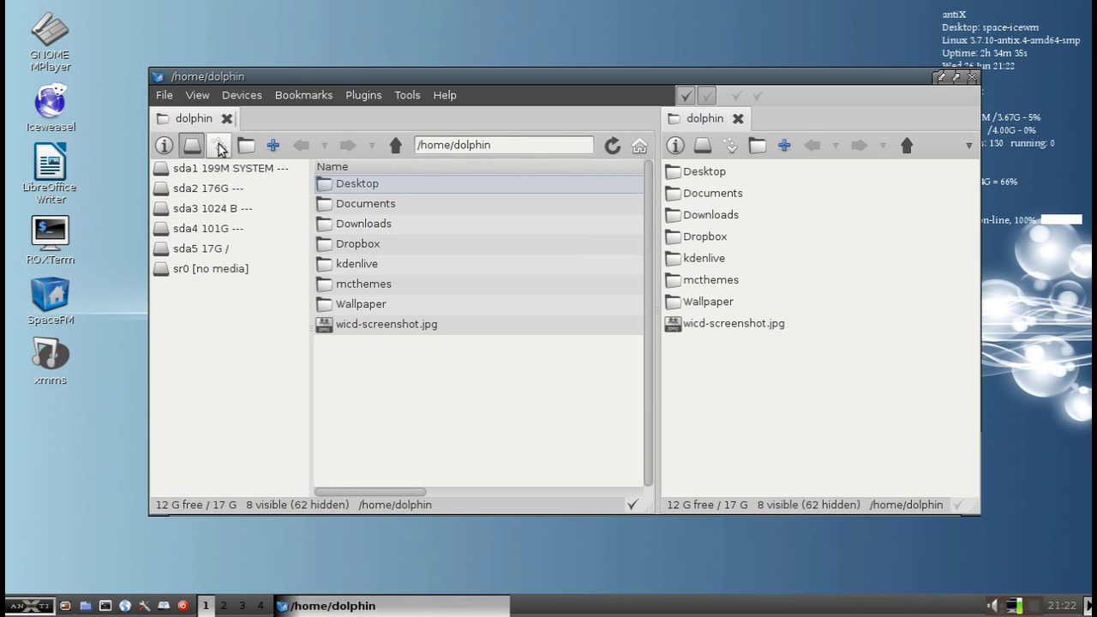
{"action": "left_click", "coordinate": [219, 147]}
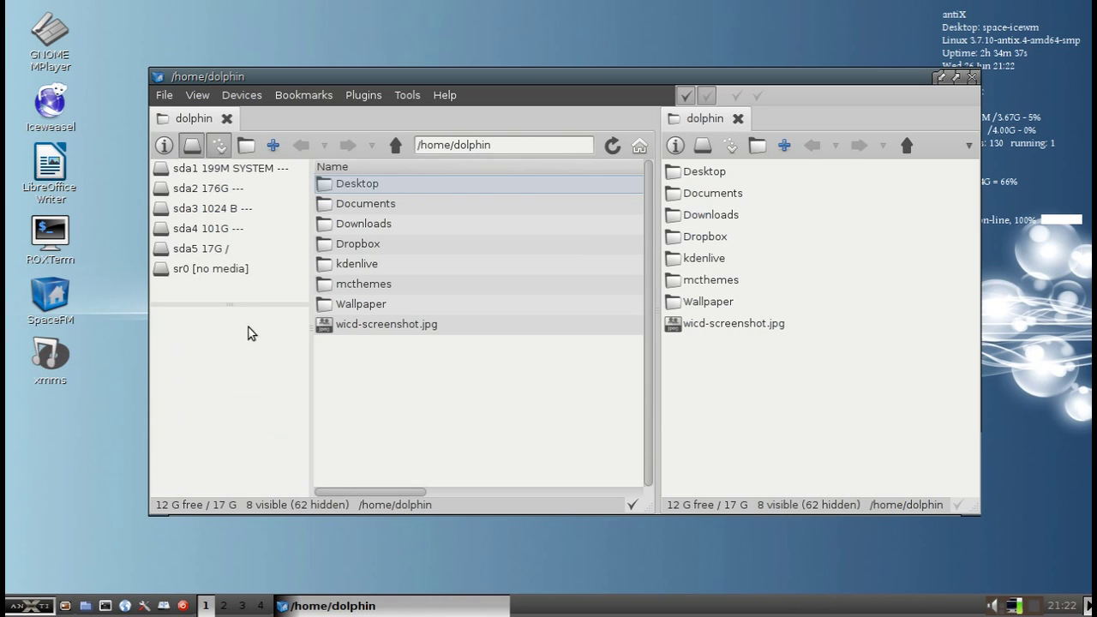
{"action": "left_click", "coordinate": [381, 203]}
{"action": "double_click", "coordinate": [380, 203]}
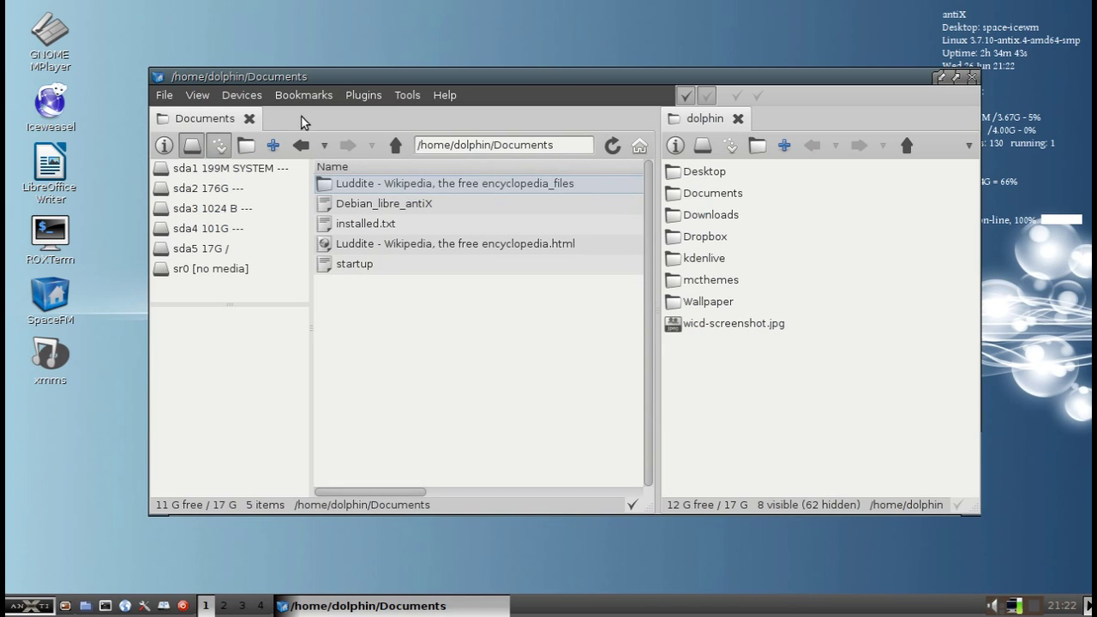
{"action": "right_click", "coordinate": [384, 308]}
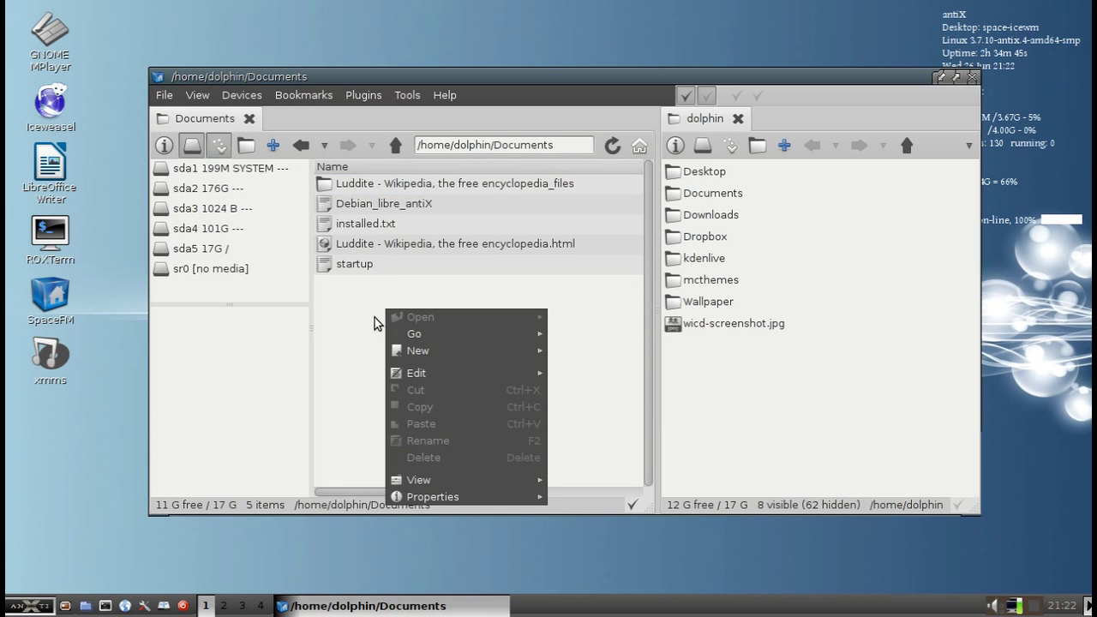
{"action": "left_click", "coordinate": [375, 318]}
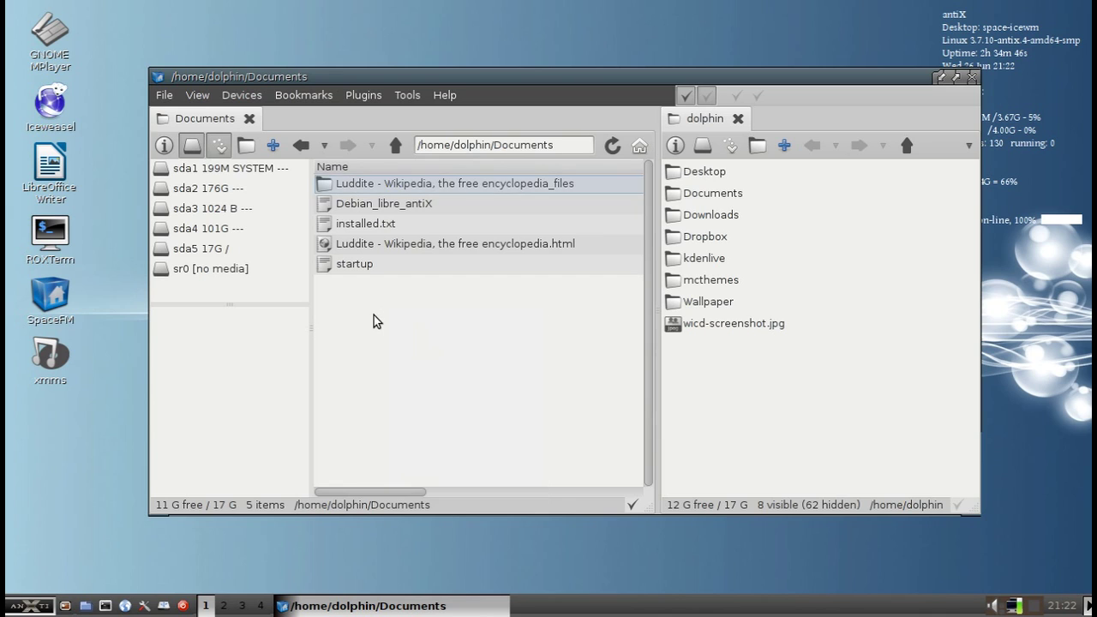
Show the Bookmarks list, bookmark Documents by dragging it there, test it, and return home
{"action": "left_click", "coordinate": [303, 95]}
{"action": "left_click", "coordinate": [304, 114]}
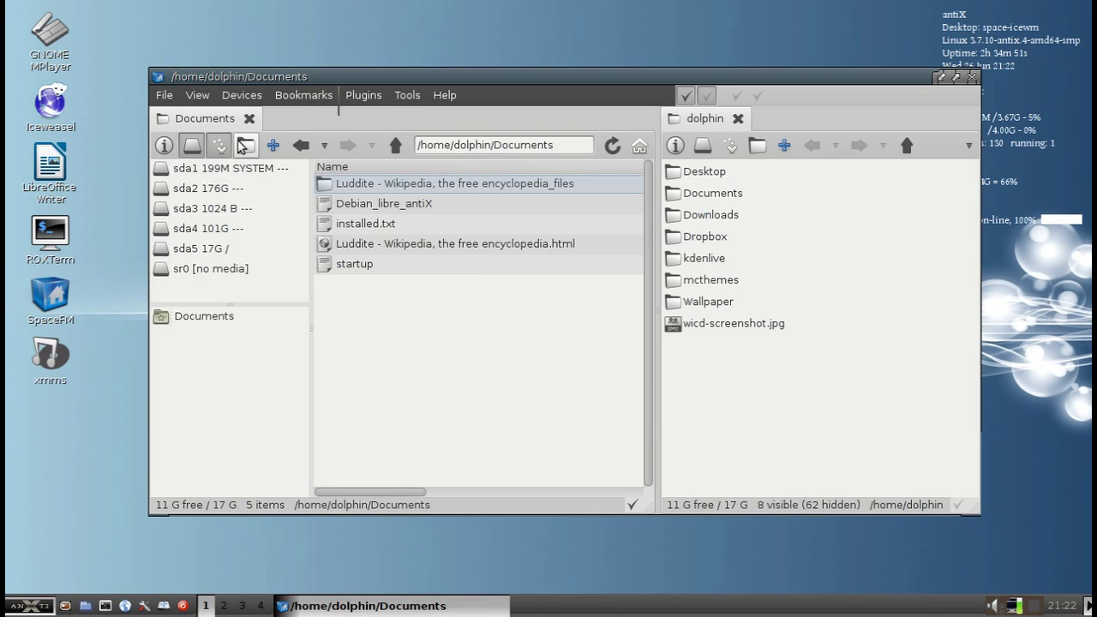
{"action": "left_click", "coordinate": [395, 144]}
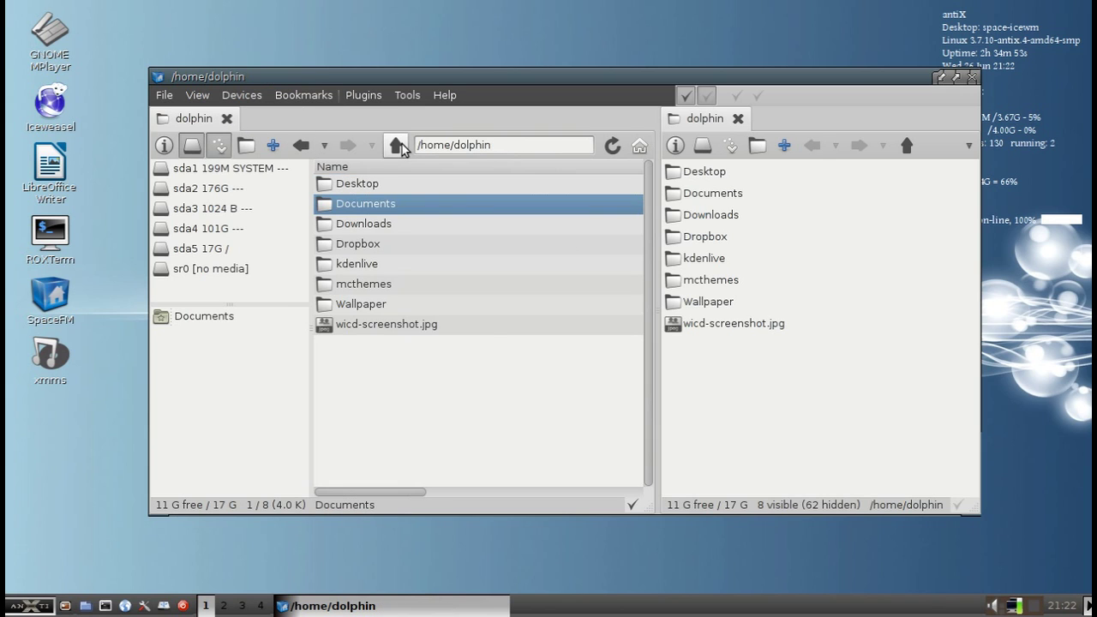
{"action": "left_click_drag", "start_coordinate": [377, 203], "coordinate": [231, 351]}
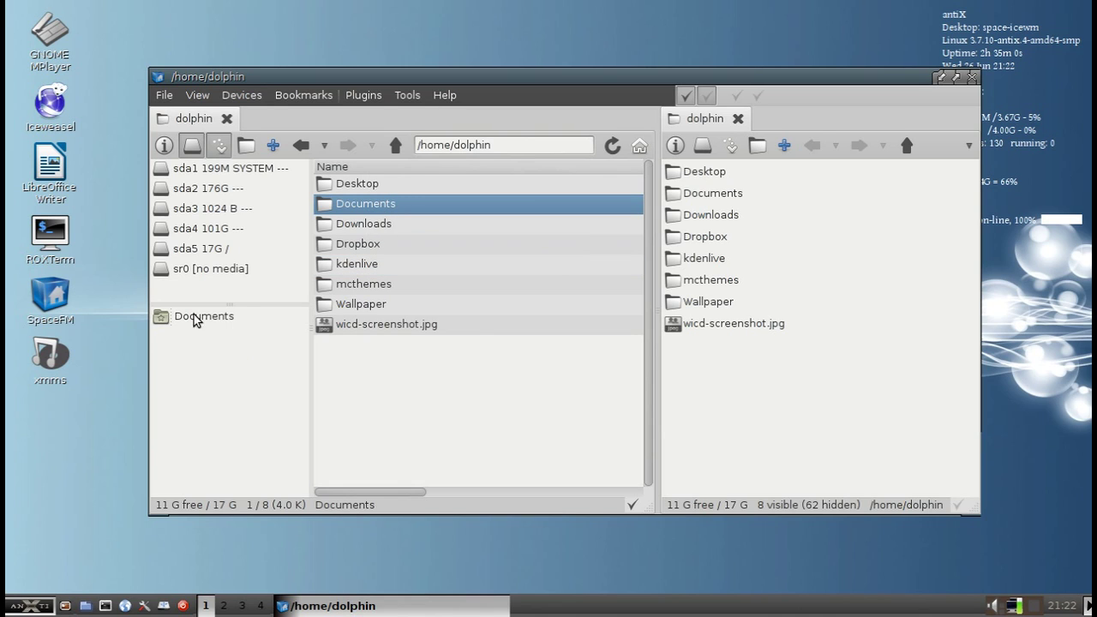
{"action": "left_click", "coordinate": [195, 318]}
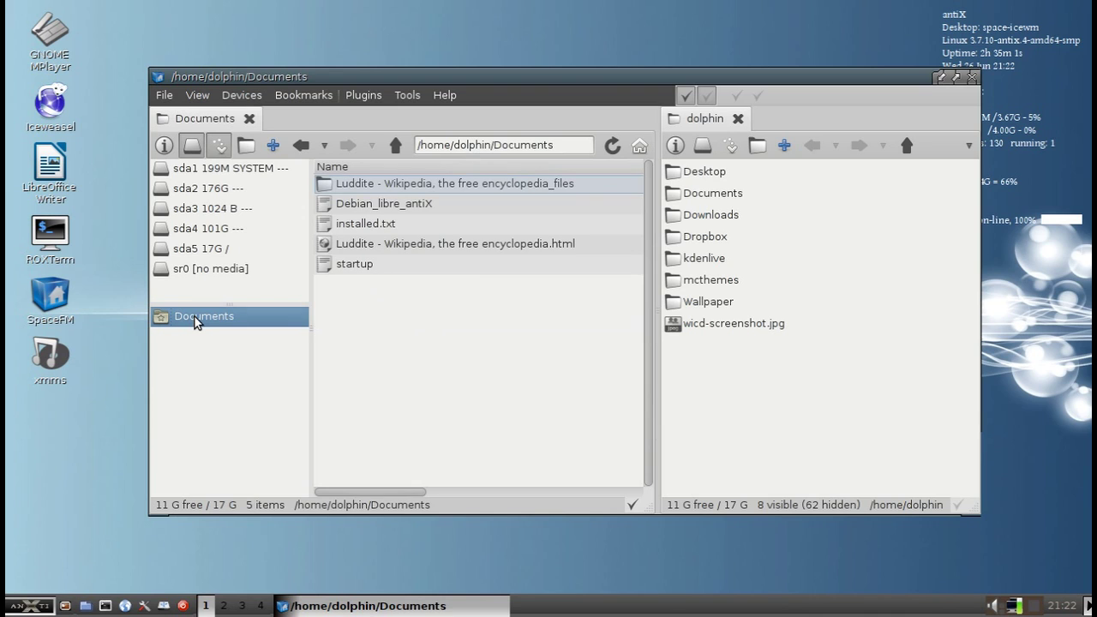
{"action": "left_click", "coordinate": [395, 148]}
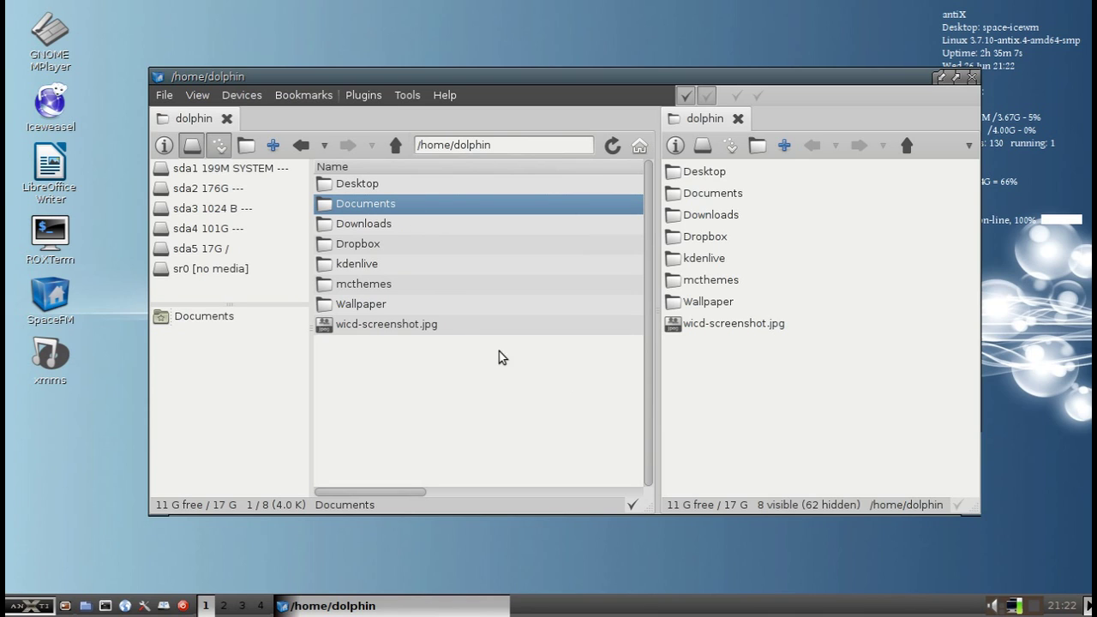
{"action": "left_click", "coordinate": [557, 405]}
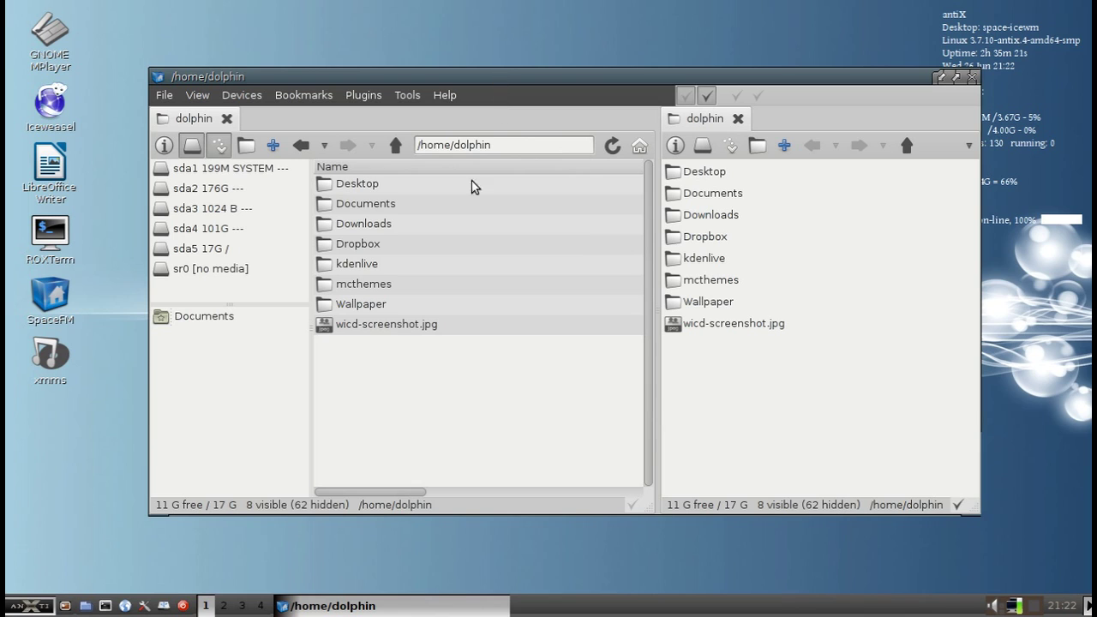
Peek into Wallpaper, then open the Dropbox folder in the left pane
{"action": "left_click", "coordinate": [363, 302]}
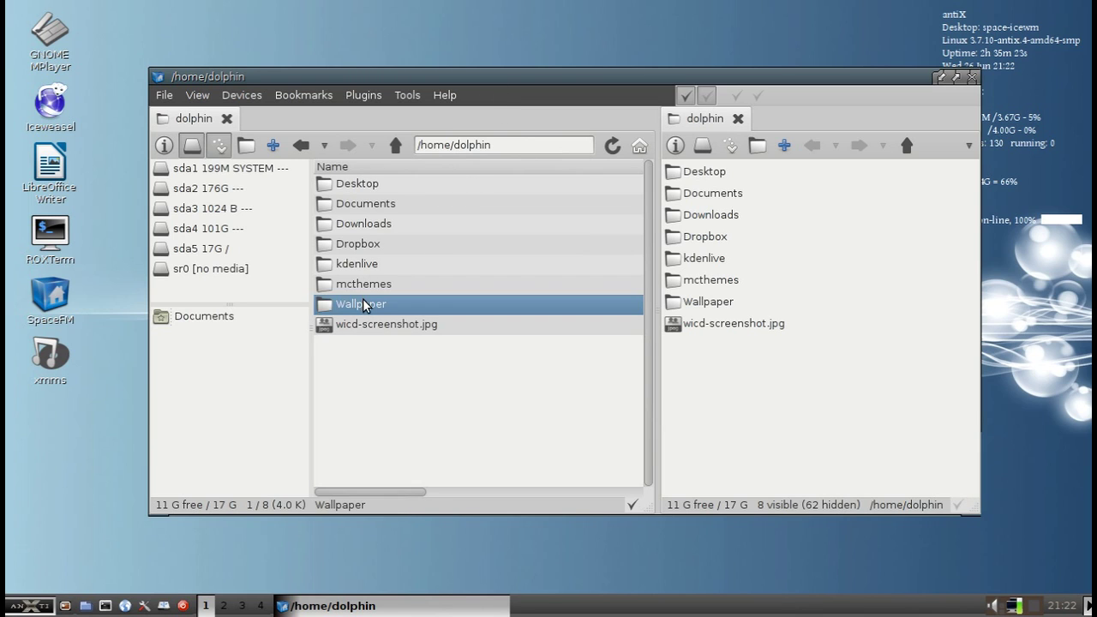
{"action": "double_click", "coordinate": [363, 302]}
{"action": "left_click", "coordinate": [391, 151]}
{"action": "double_click", "coordinate": [370, 242]}
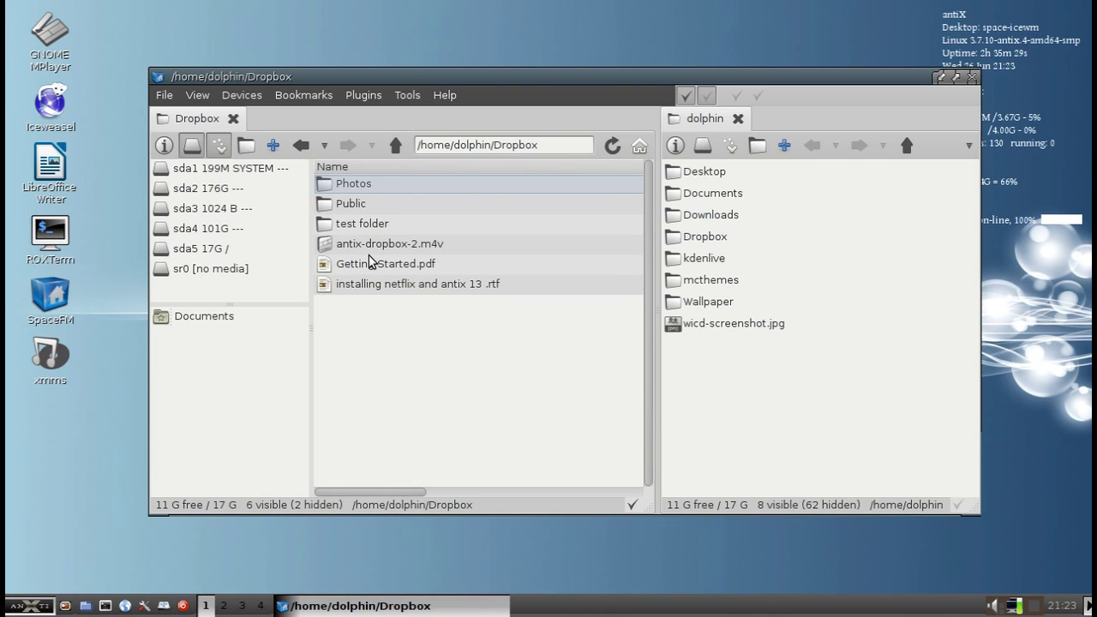
Move Getting Started.pdf into the home folder pane, then drag it back into Dropbox
{"action": "left_click", "coordinate": [358, 267]}
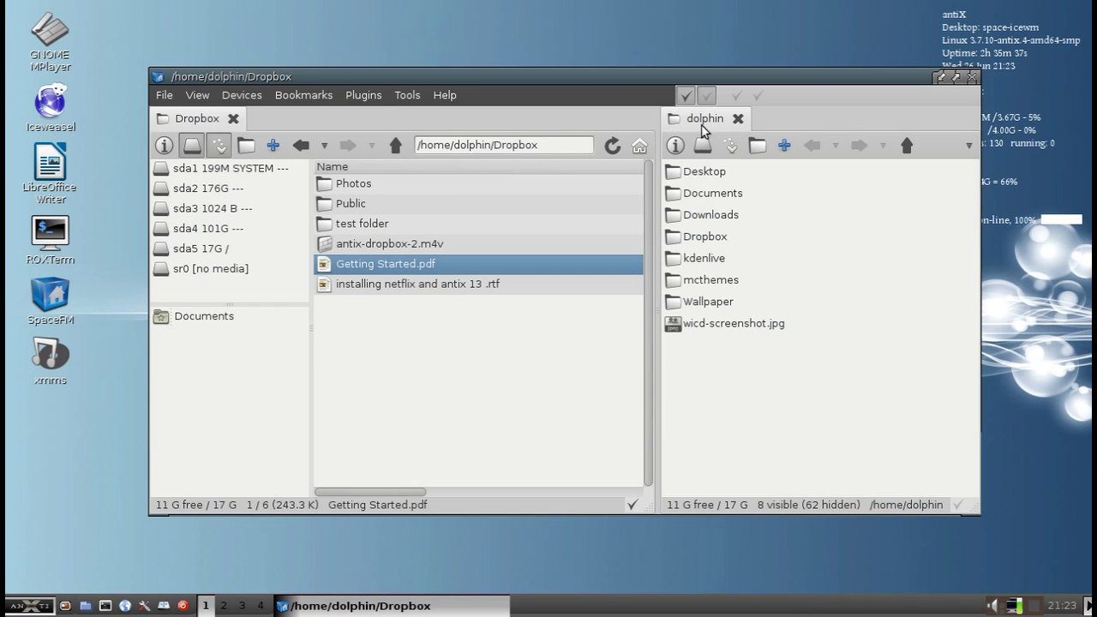
{"action": "left_click_drag", "start_coordinate": [406, 253], "coordinate": [783, 401]}
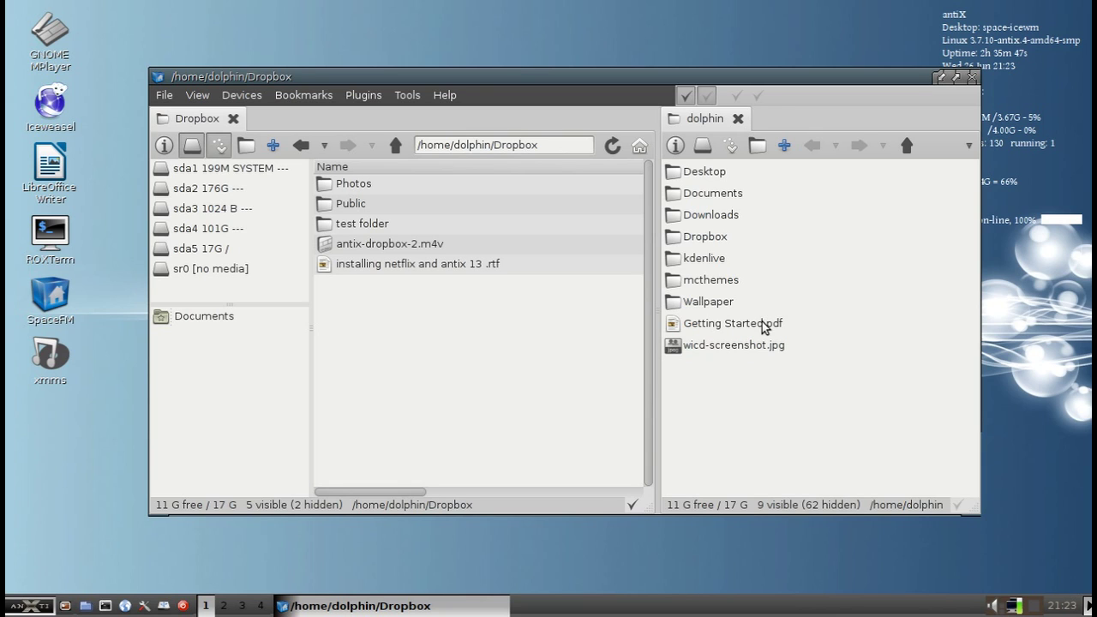
{"action": "left_click_drag", "start_coordinate": [761, 326], "coordinate": [437, 342]}
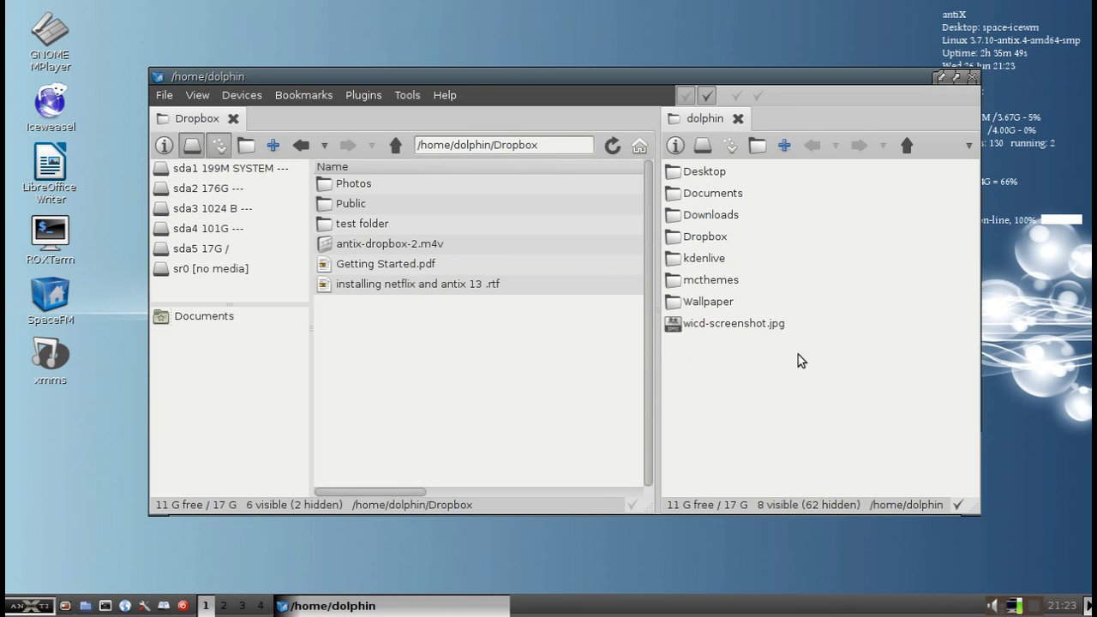
{"action": "left_click", "coordinate": [738, 121]}
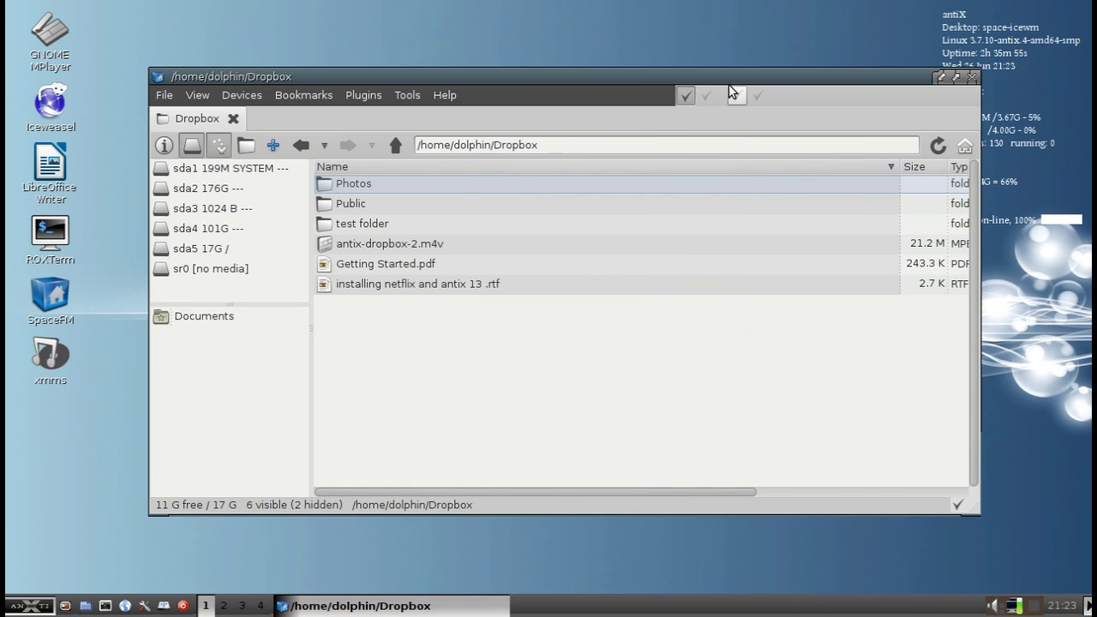
{"action": "left_click", "coordinate": [707, 95]}
{"action": "left_click", "coordinate": [707, 96]}
{"action": "left_click", "coordinate": [738, 93]}
{"action": "left_click", "coordinate": [740, 92]}
{"action": "left_click", "coordinate": [755, 96]}
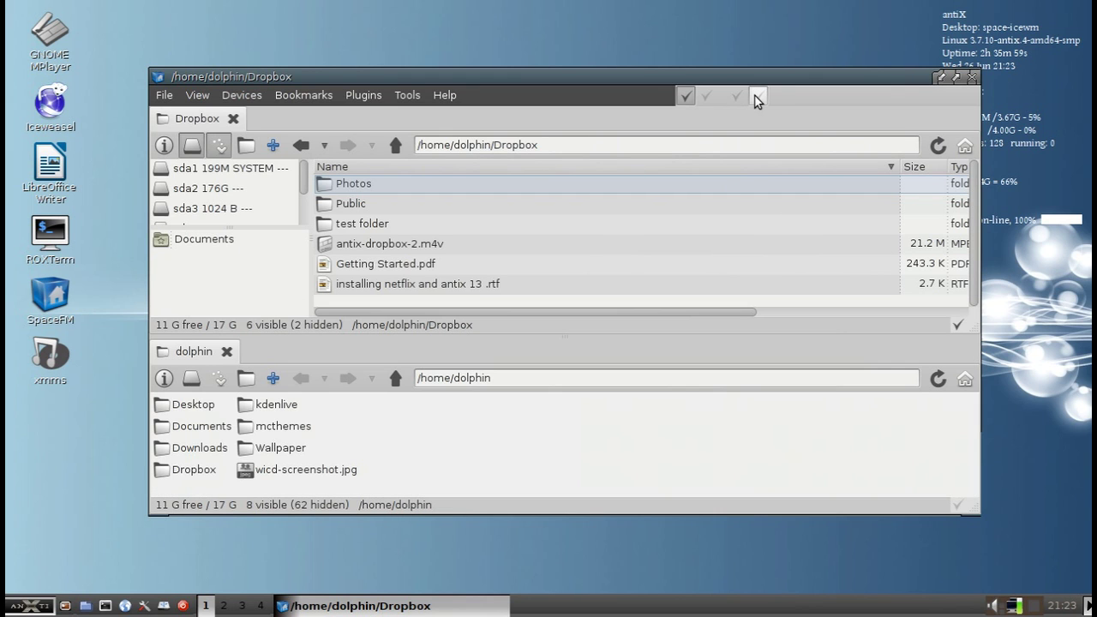
{"action": "left_click", "coordinate": [758, 97]}
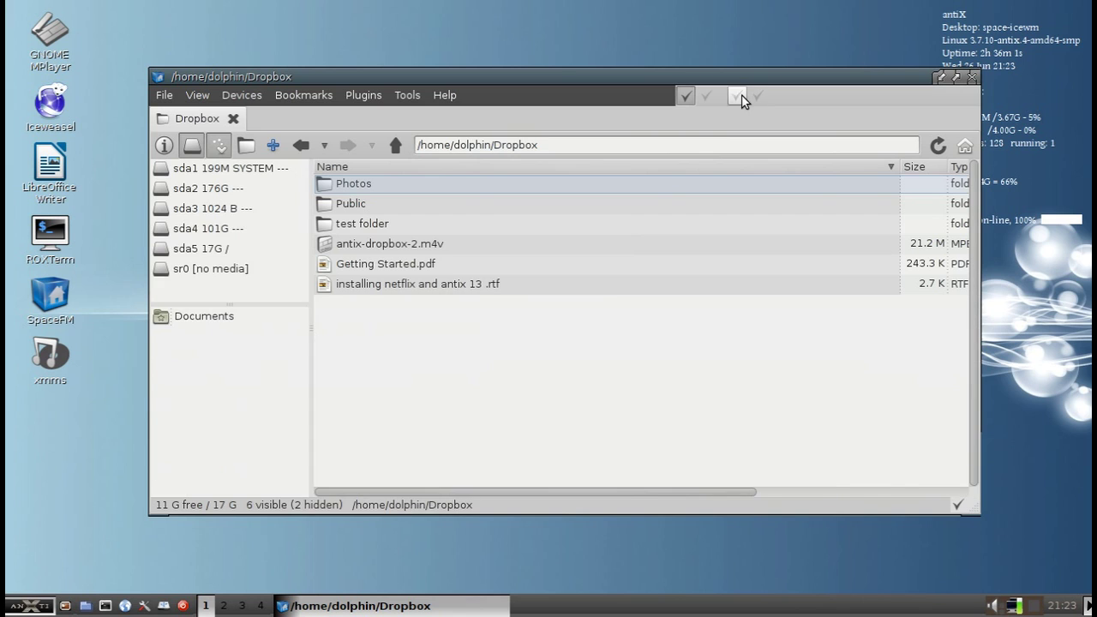
{"action": "left_click", "coordinate": [739, 96]}
{"action": "left_click", "coordinate": [707, 96]}
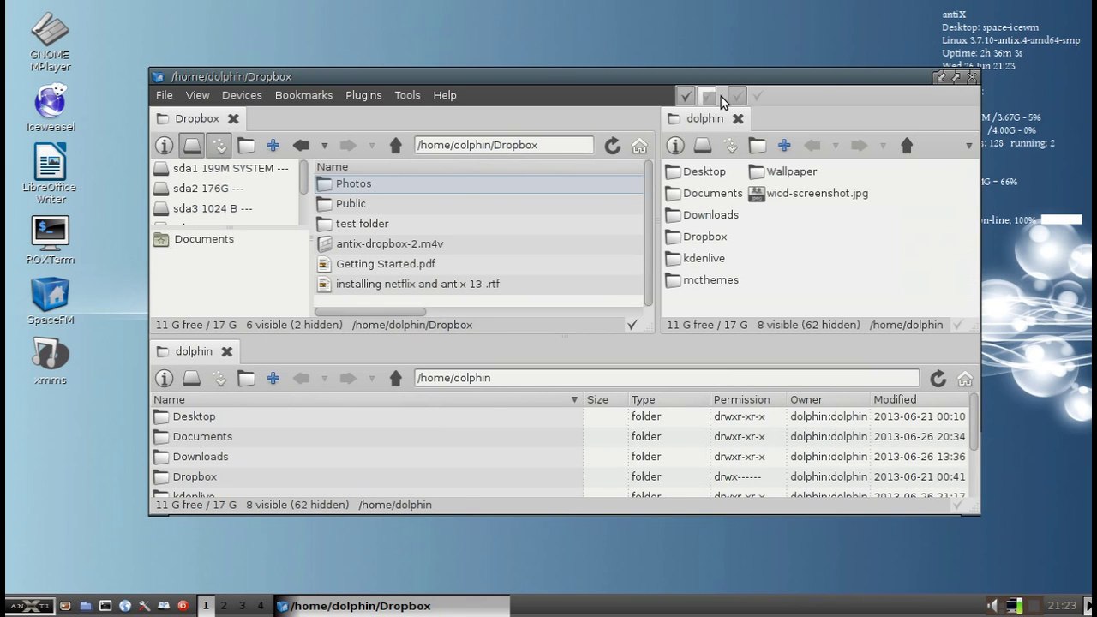
{"action": "left_click", "coordinate": [738, 96]}
{"action": "left_click", "coordinate": [756, 96]}
{"action": "left_click", "coordinate": [705, 96]}
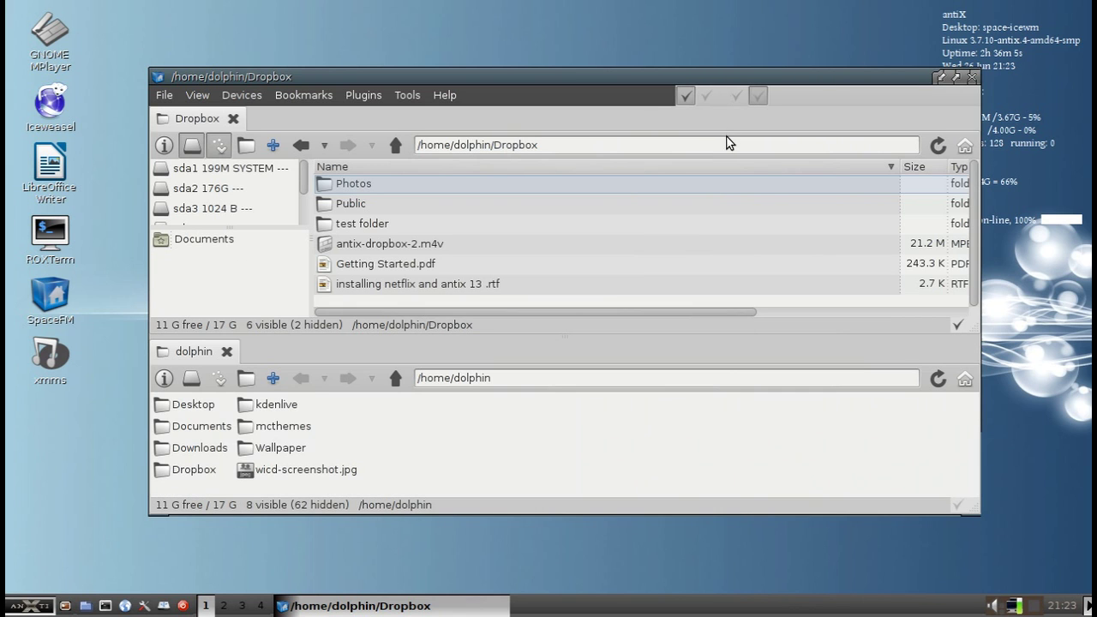
{"action": "left_click", "coordinate": [758, 98]}
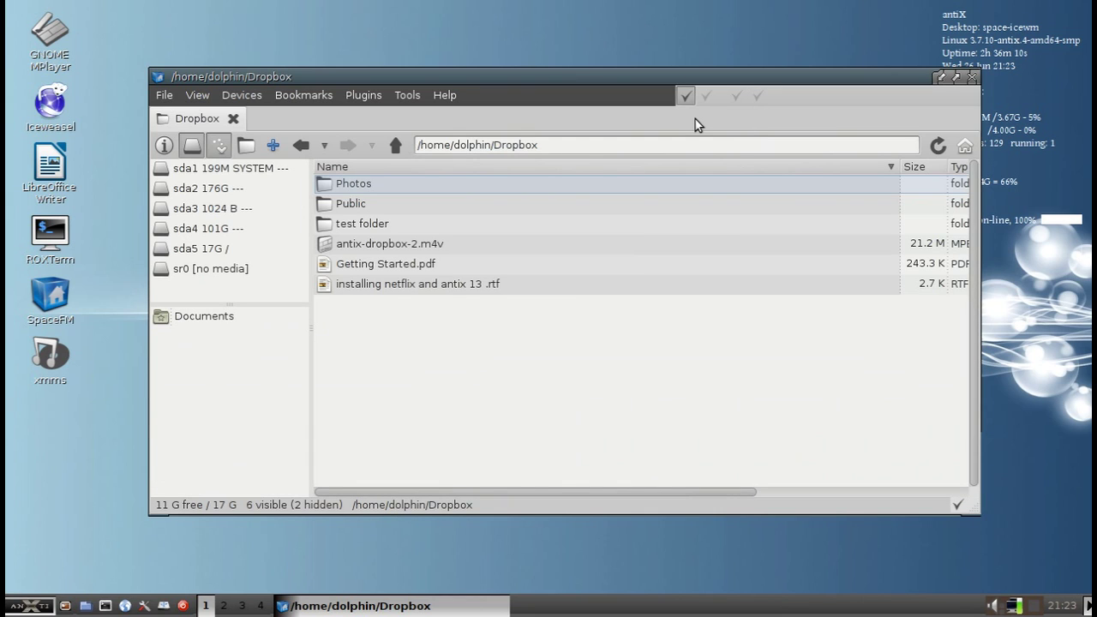
{"action": "key", "text": "ctrl+2"}
{"action": "key", "text": "ctrl+3"}
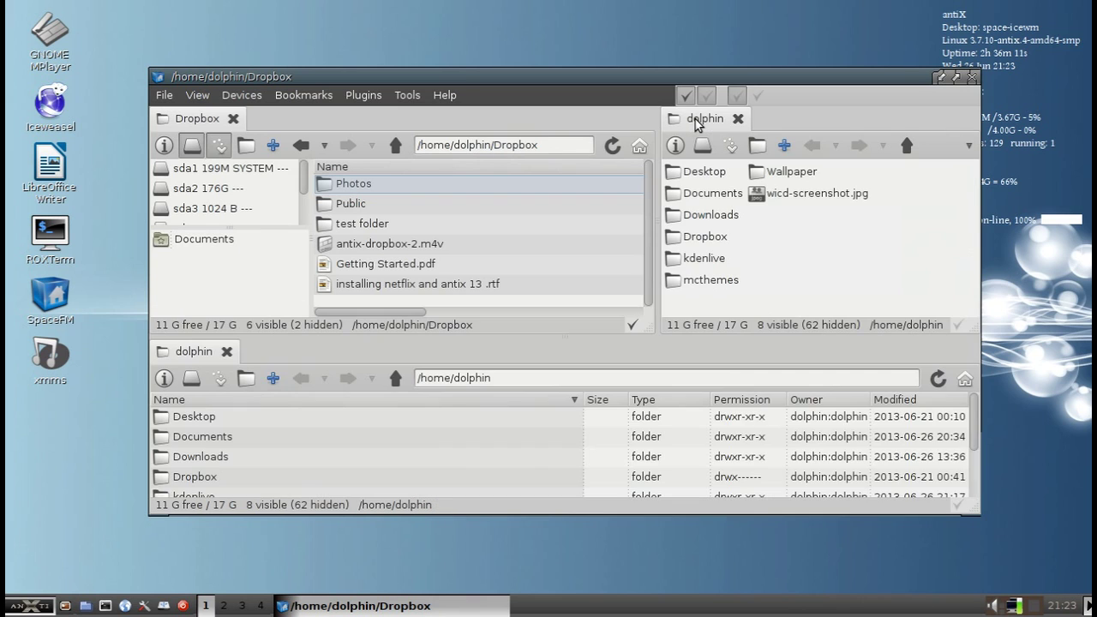
{"action": "key", "text": "ctrl+4"}
{"action": "key", "text": "ctrl+4"}
{"action": "key", "text": "ctrl+3"}
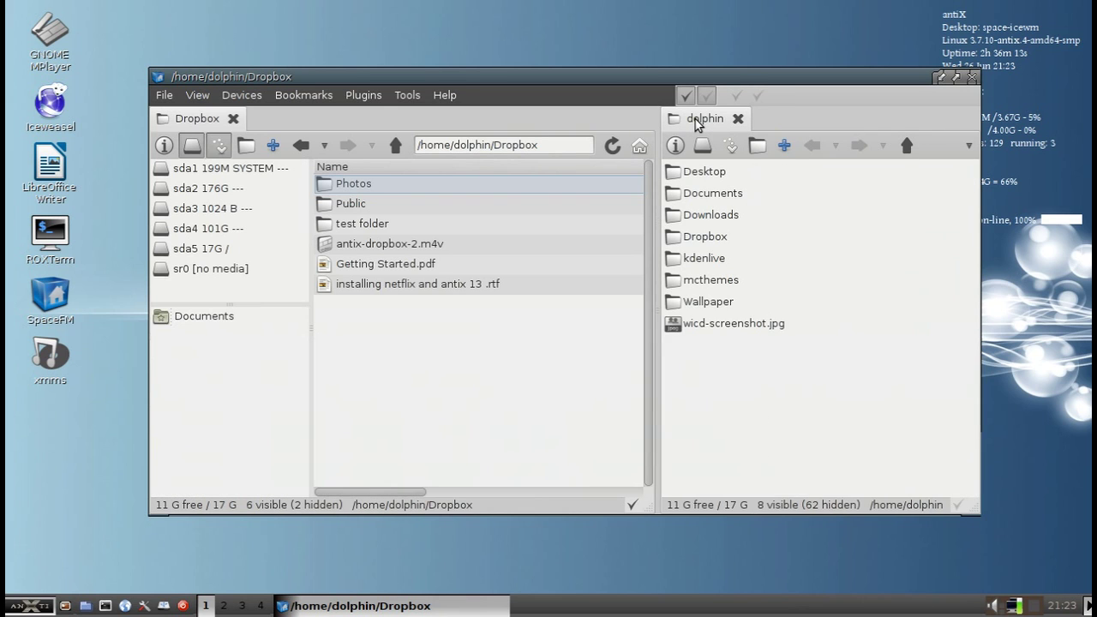
{"action": "key", "text": "ctrl+2"}
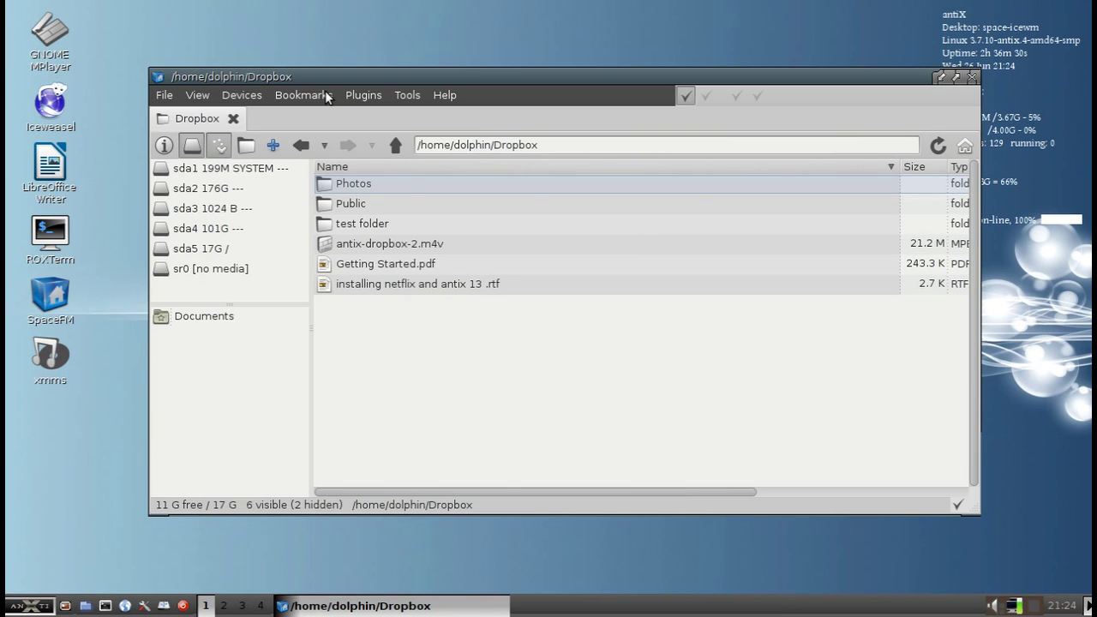
Go up to the home folder and paste a copy of wicd-screenshot.jpg onto the desktop
{"action": "left_click", "coordinate": [393, 146]}
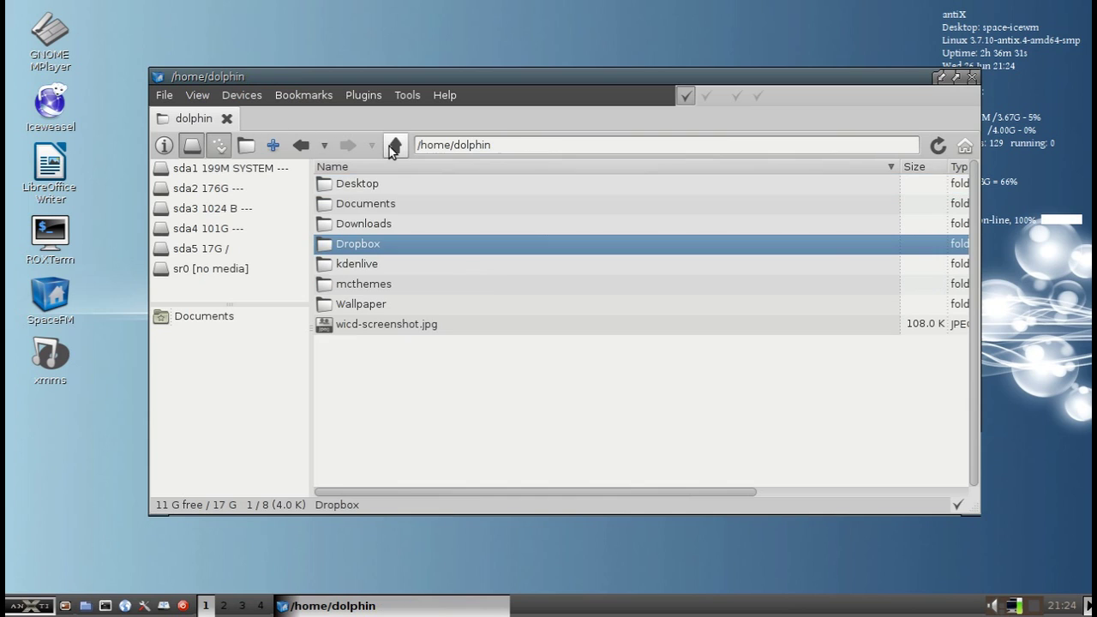
{"action": "left_click", "coordinate": [386, 327]}
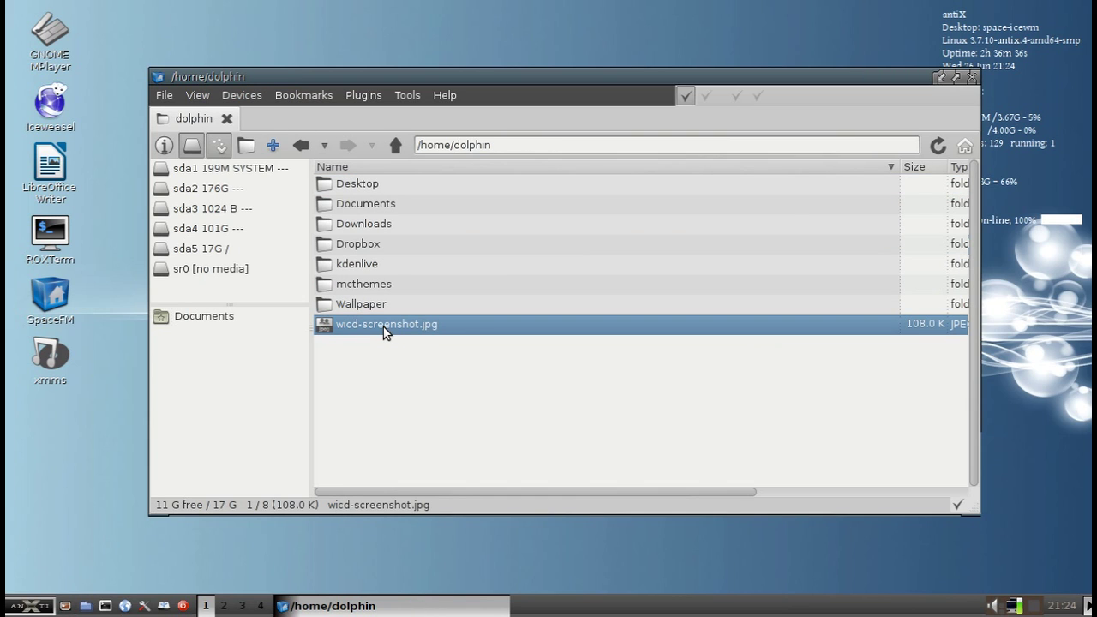
{"action": "left_click", "coordinate": [60, 436]}
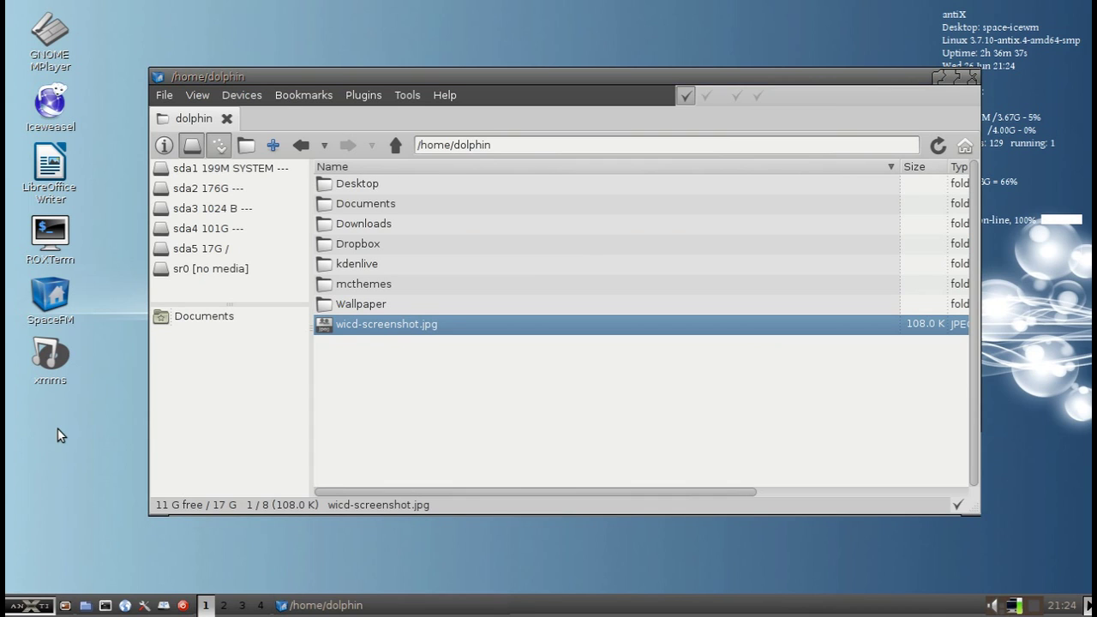
{"action": "key", "text": "ctrl+v"}
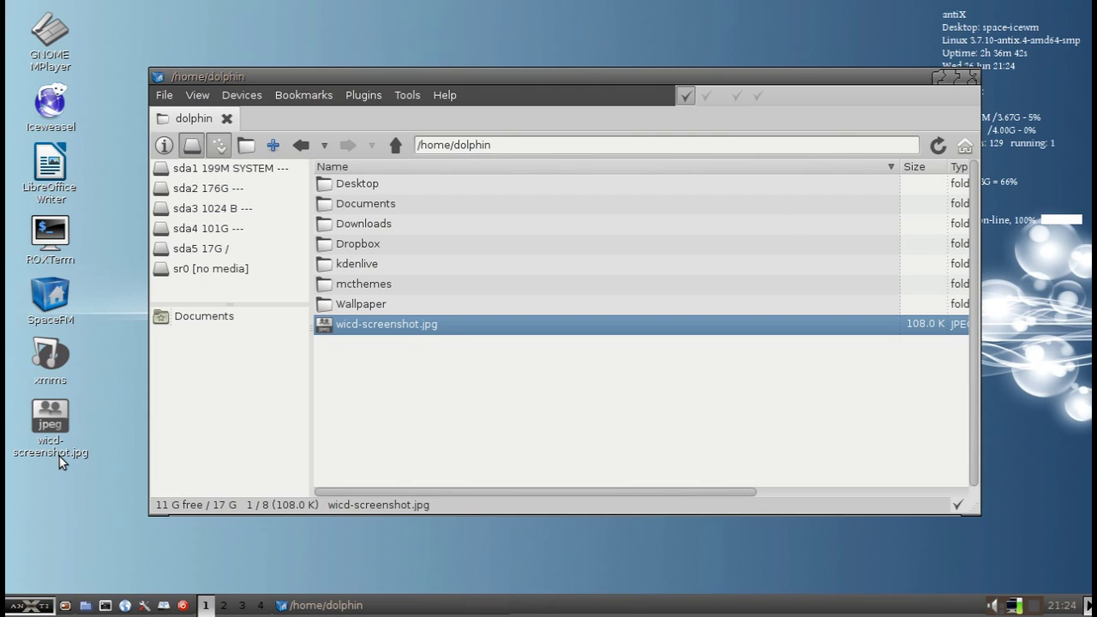
Open the Desktop folder to confirm wicd-screenshot.jpg is listed there
{"action": "left_click", "coordinate": [386, 183]}
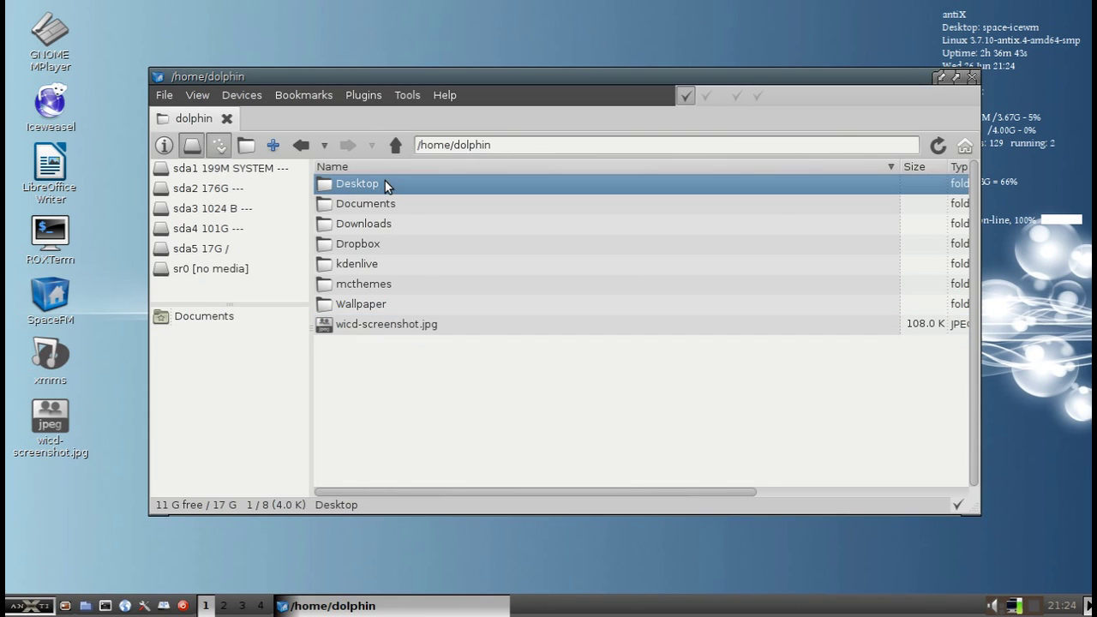
{"action": "double_click", "coordinate": [392, 190]}
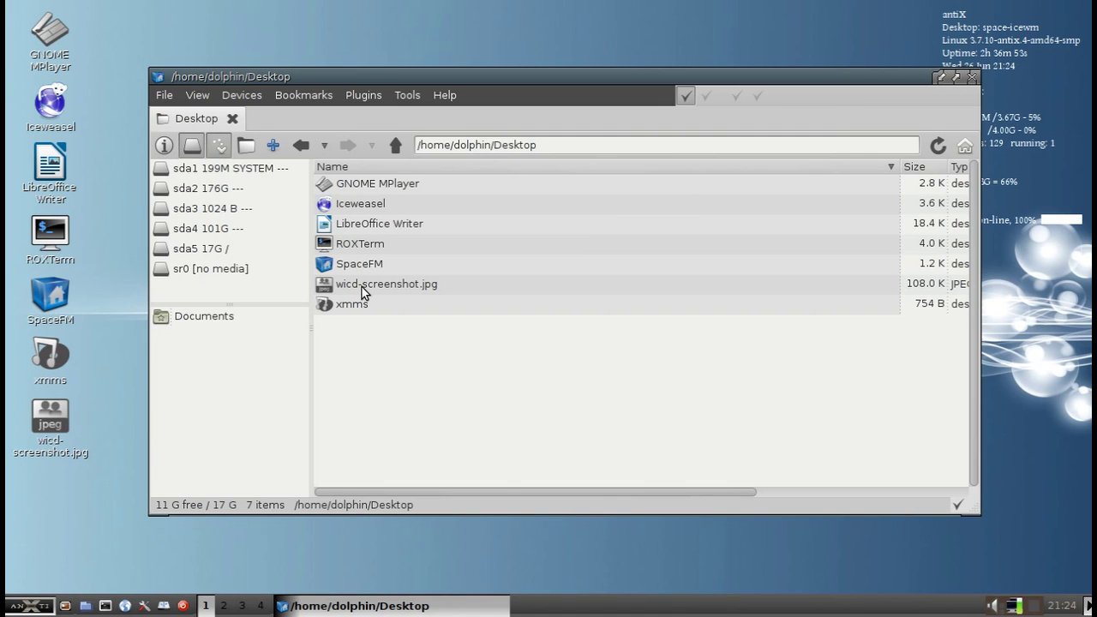
{"action": "left_click", "coordinate": [55, 433]}
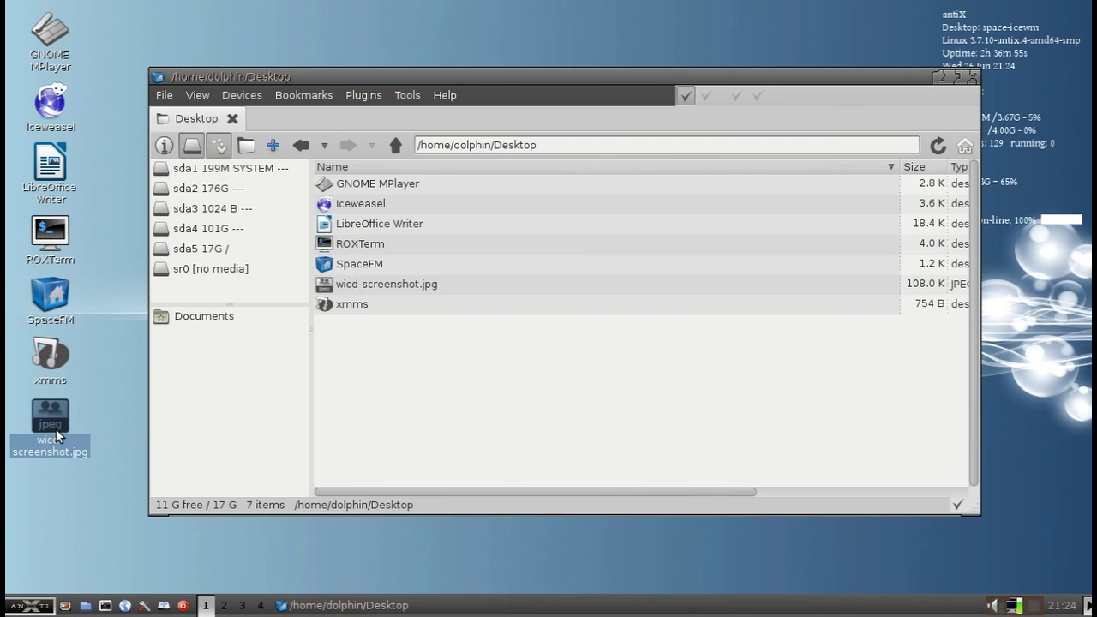
Delete the wicd-screenshot.jpg desktop icon, confirming Yes, and go up to the home folder
{"action": "right_click", "coordinate": [56, 433]}
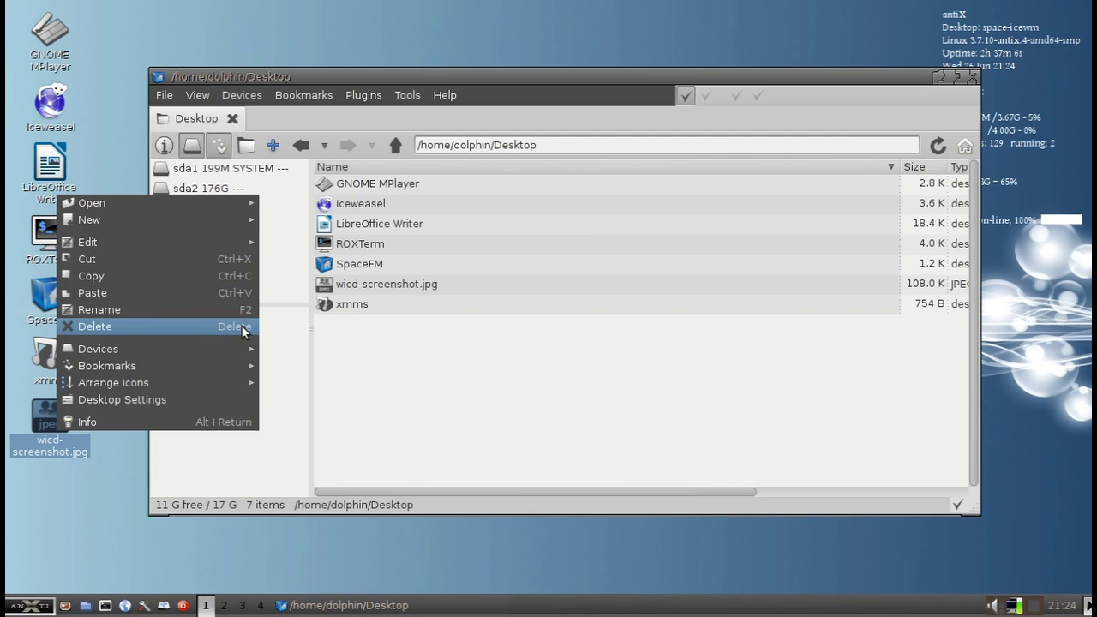
{"action": "left_click", "coordinate": [240, 330]}
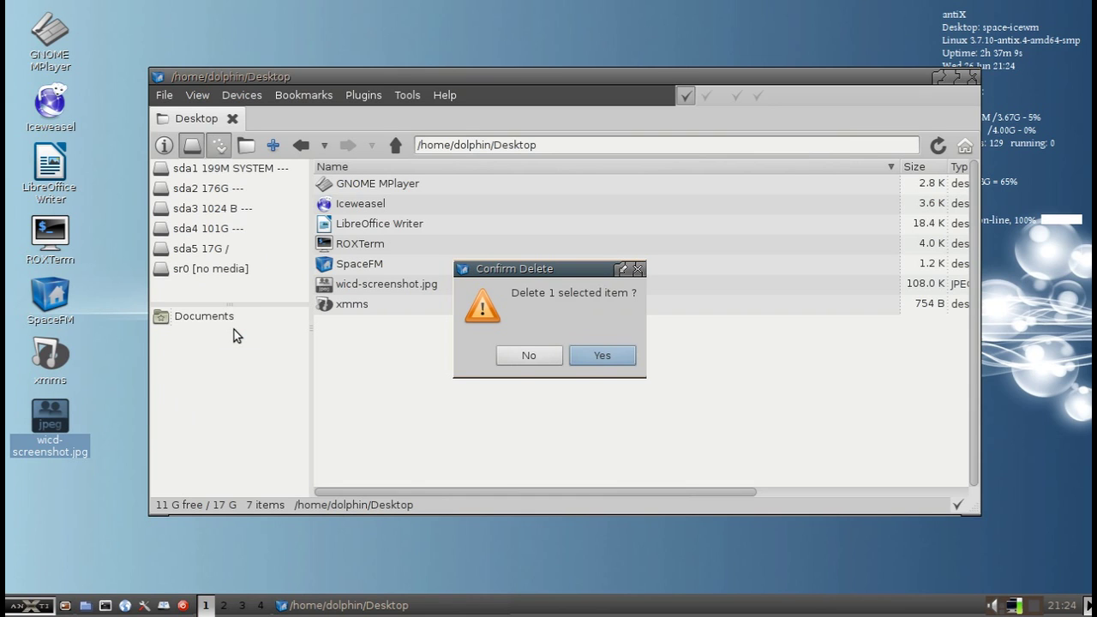
{"action": "left_click", "coordinate": [570, 360]}
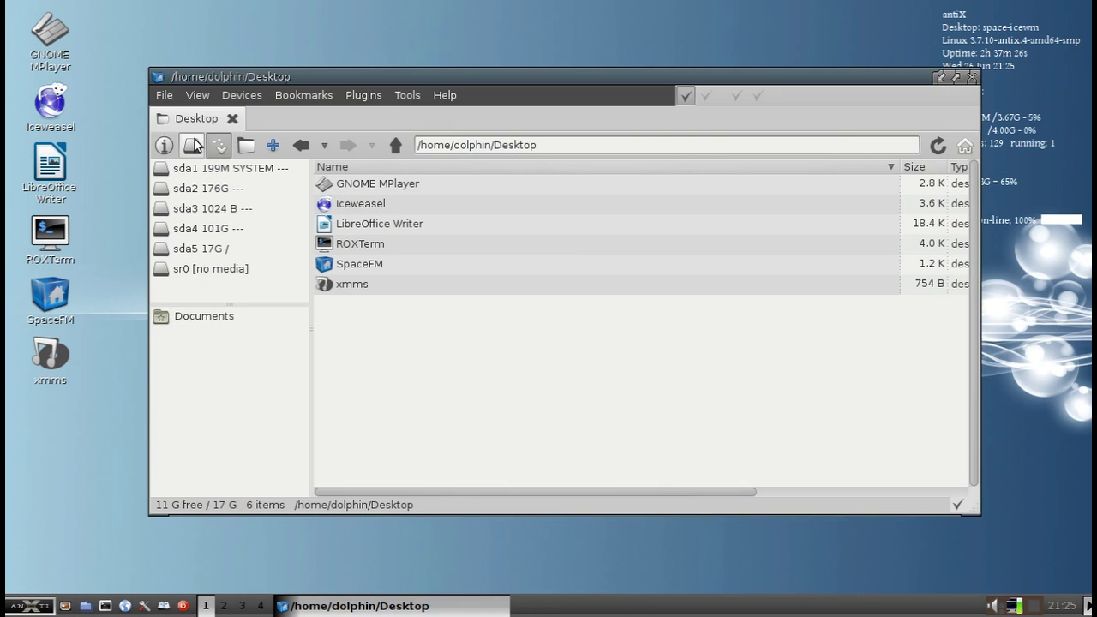
{"action": "left_click", "coordinate": [397, 146]}
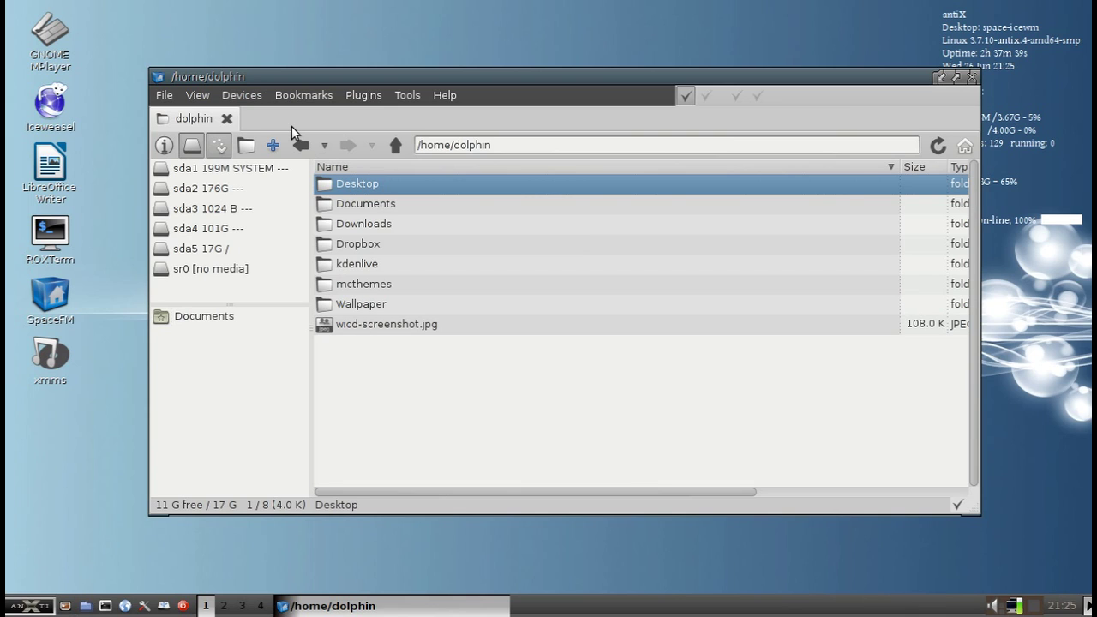
{"action": "right_click", "coordinate": [159, 146]}
{"action": "mouse_move", "coordinate": [184, 156]}
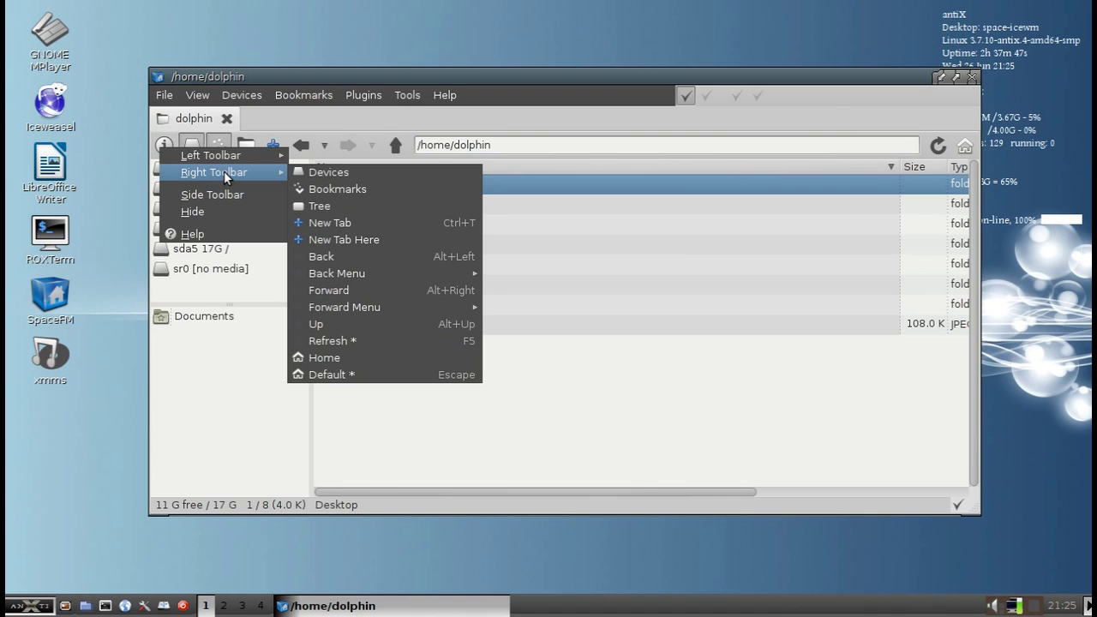
{"action": "left_click", "coordinate": [313, 119]}
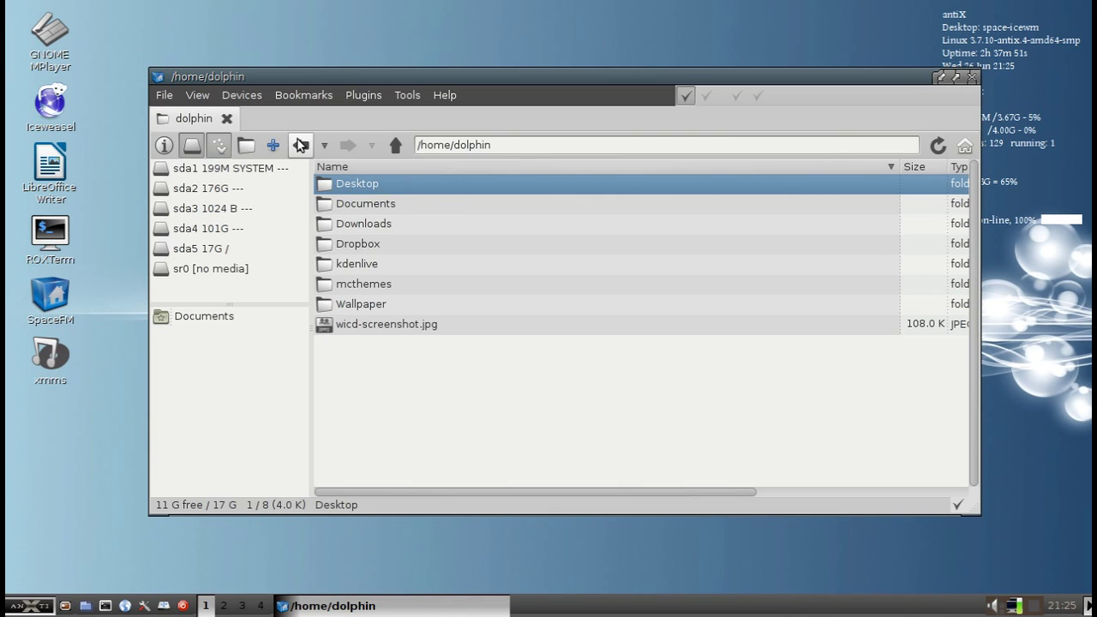
{"action": "key", "text": "ctrl+t"}
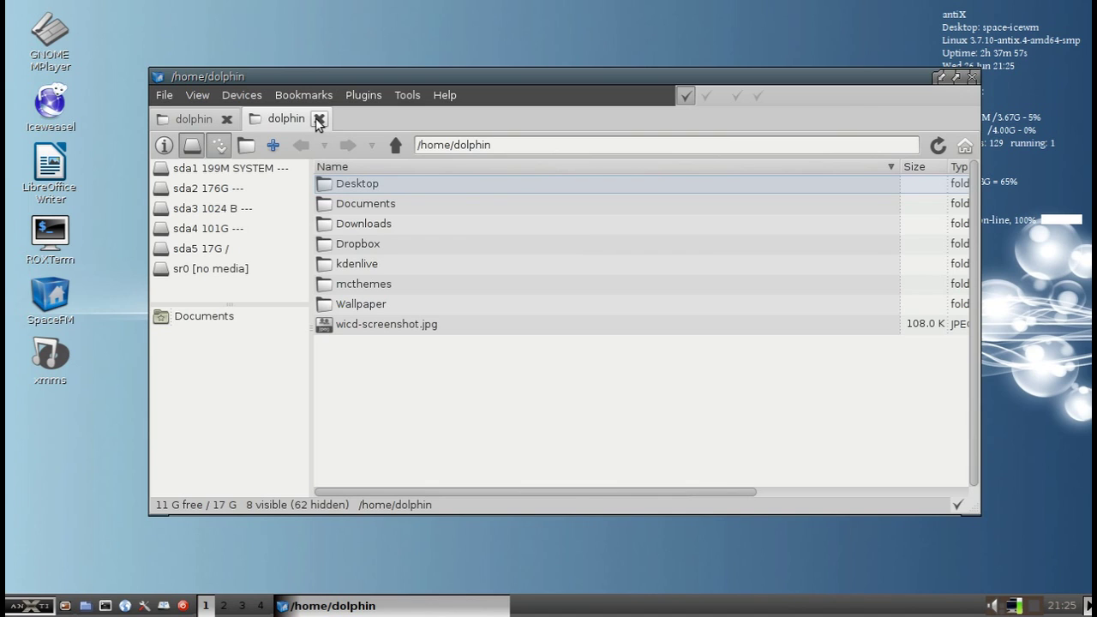
{"action": "left_click", "coordinate": [318, 120]}
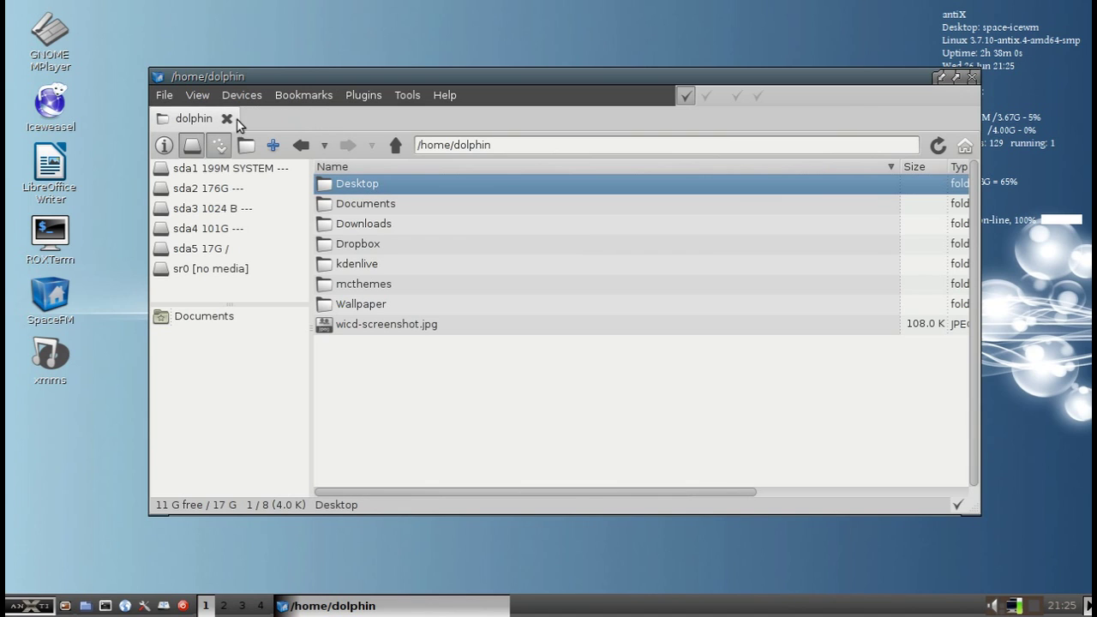
{"action": "double_click", "coordinate": [269, 124]}
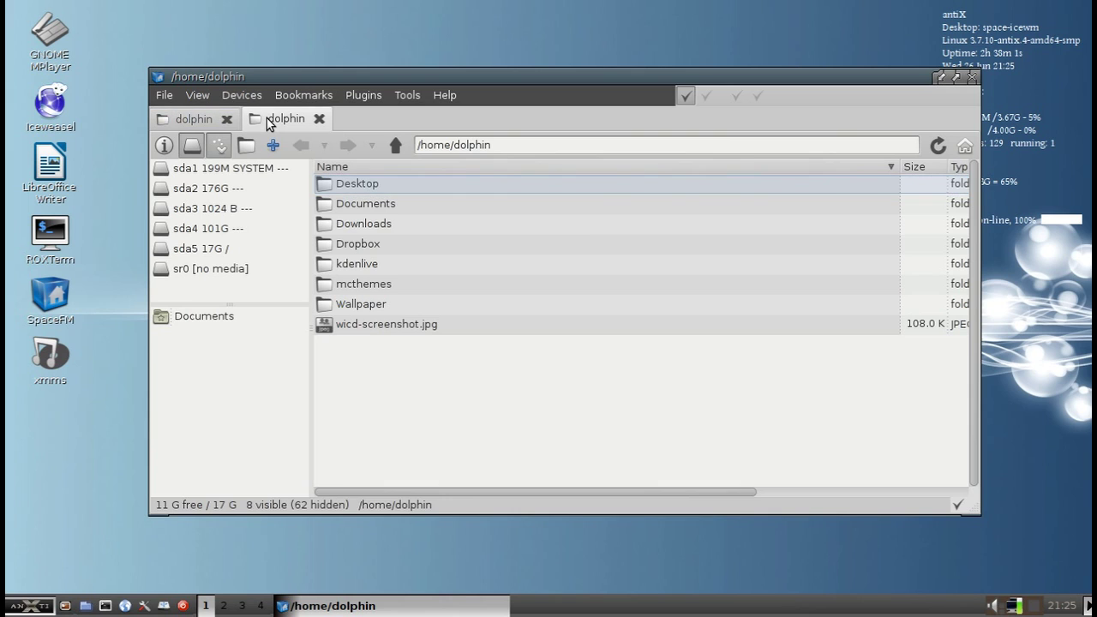
{"action": "left_click", "coordinate": [229, 118]}
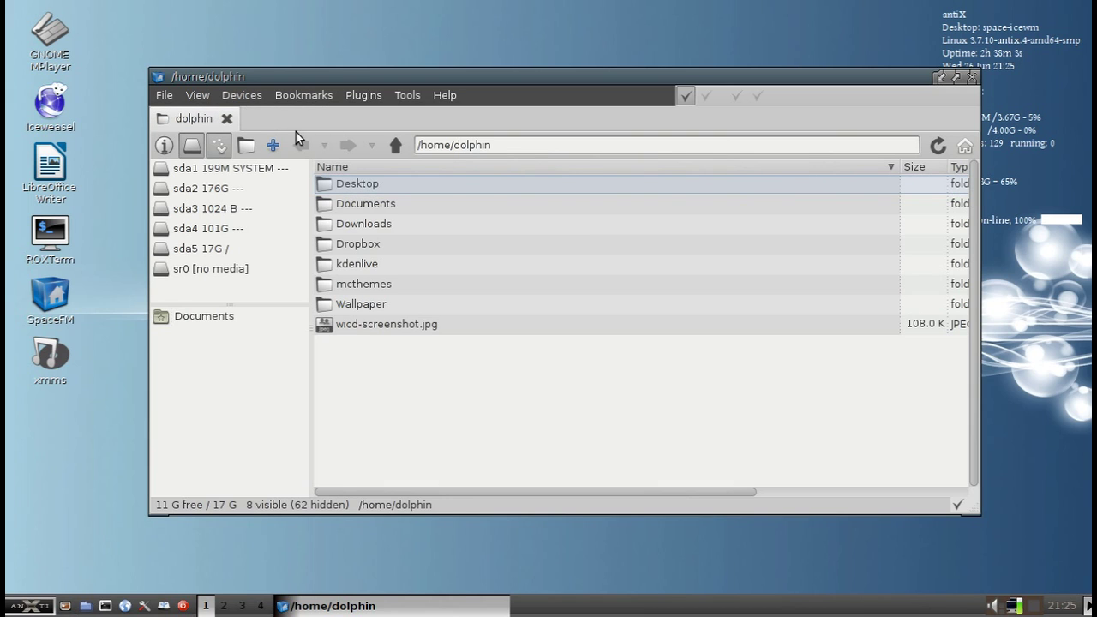
{"action": "double_click", "coordinate": [360, 249]}
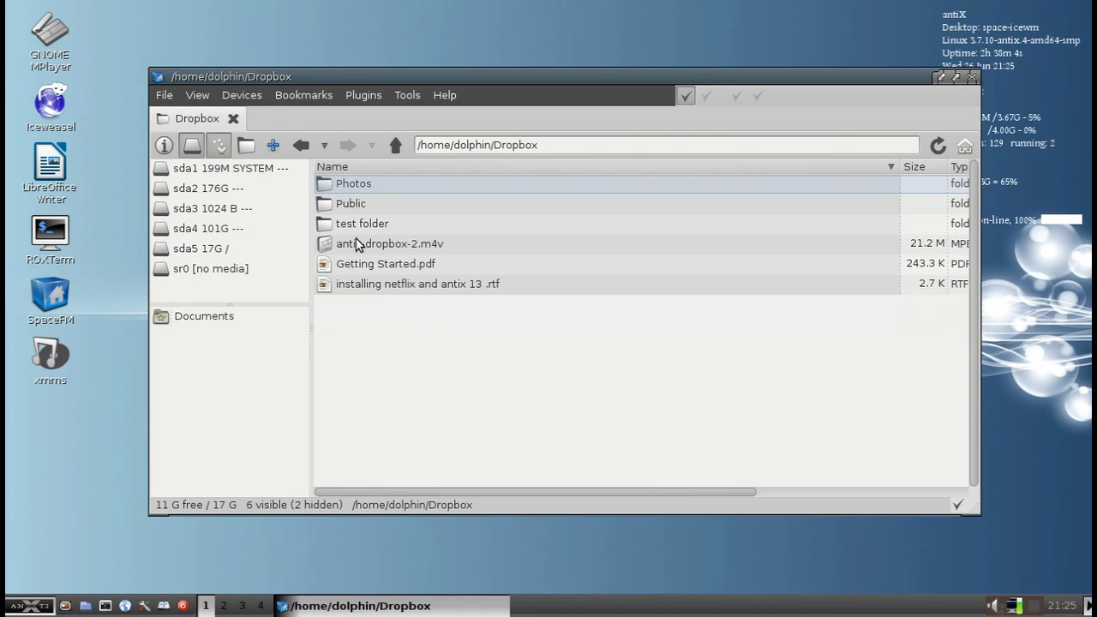
{"action": "left_click", "coordinate": [246, 147]}
{"action": "left_click", "coordinate": [242, 119]}
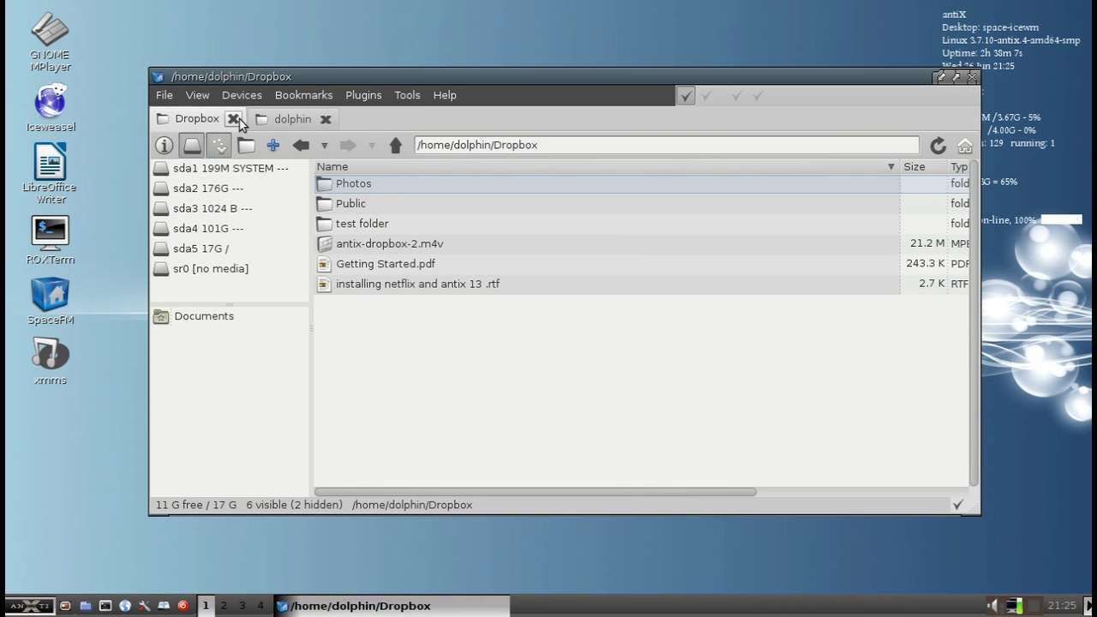
{"action": "left_click", "coordinate": [297, 120]}
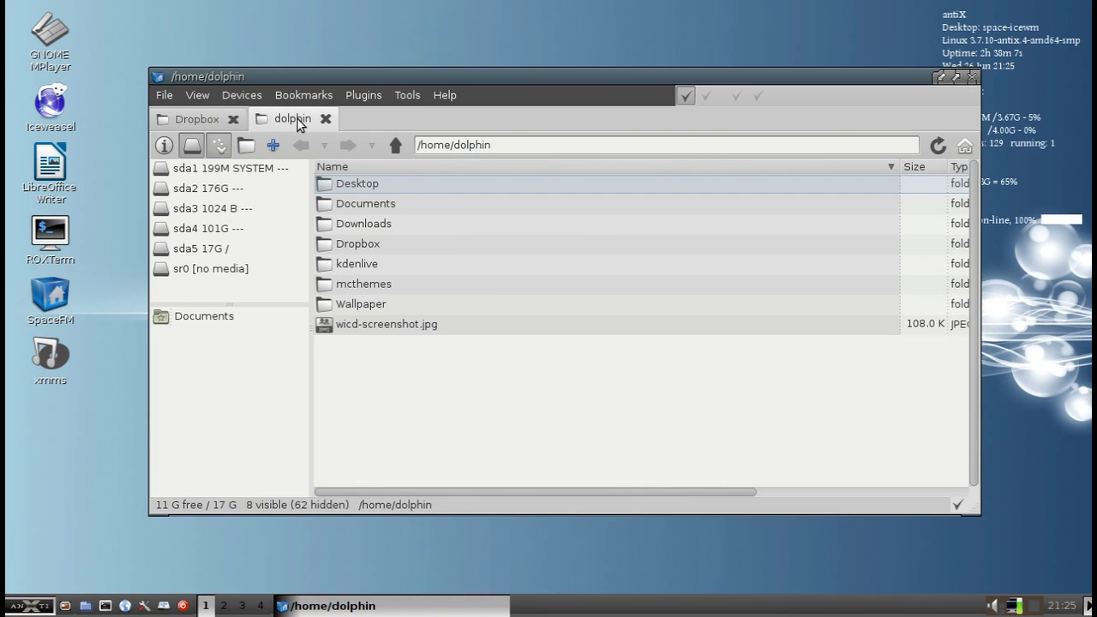
{"action": "left_click", "coordinate": [373, 314]}
{"action": "left_click_drag", "start_coordinate": [370, 320], "coordinate": [359, 370]}
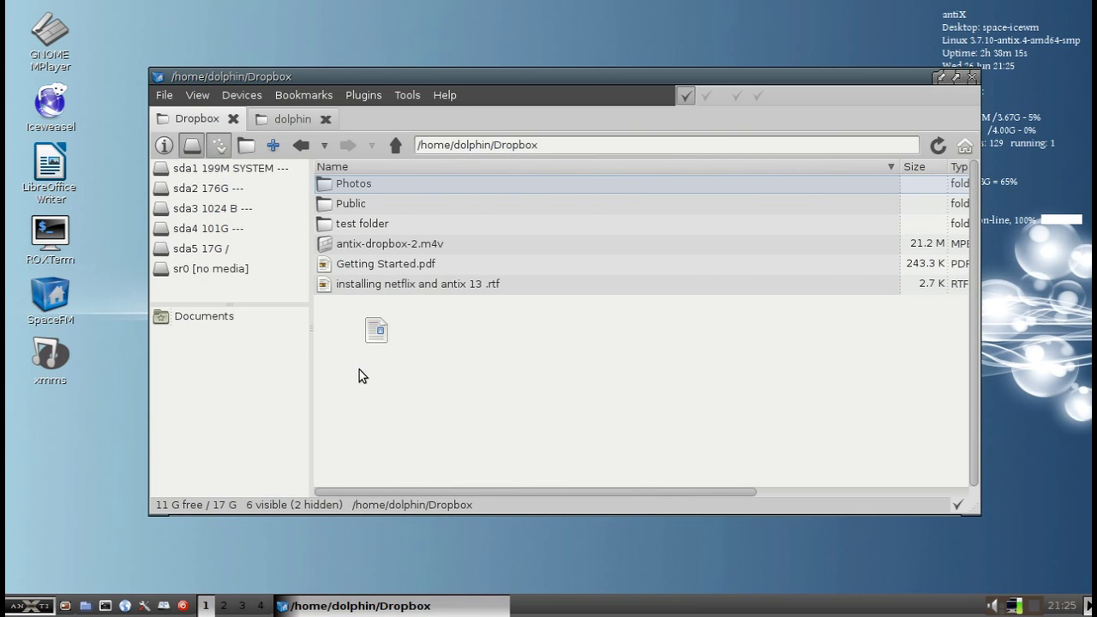
{"action": "left_click", "coordinate": [232, 119]}
Clear the file selection and open Help > User's Manual in Iceweasel
{"action": "left_click", "coordinate": [417, 421]}
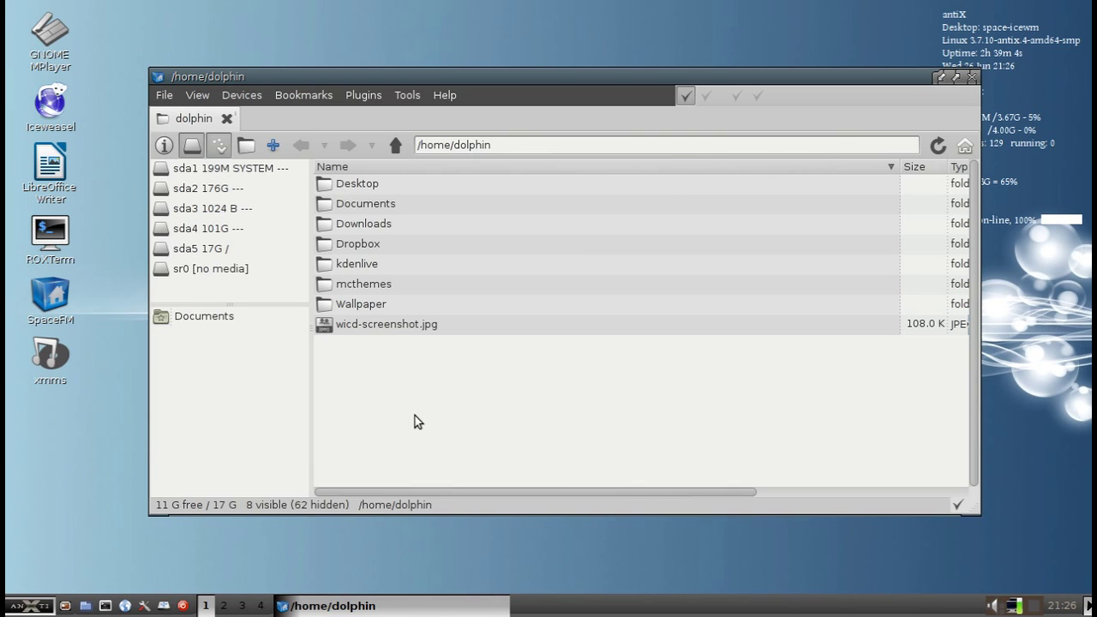
{"action": "left_click", "coordinate": [441, 96]}
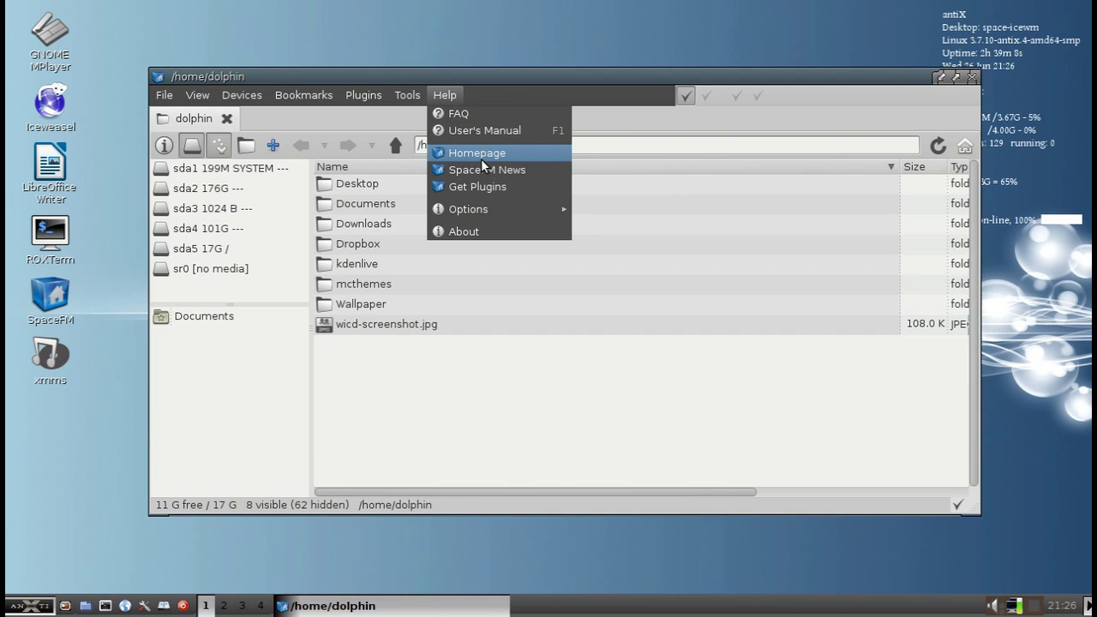
{"action": "left_click", "coordinate": [487, 133]}
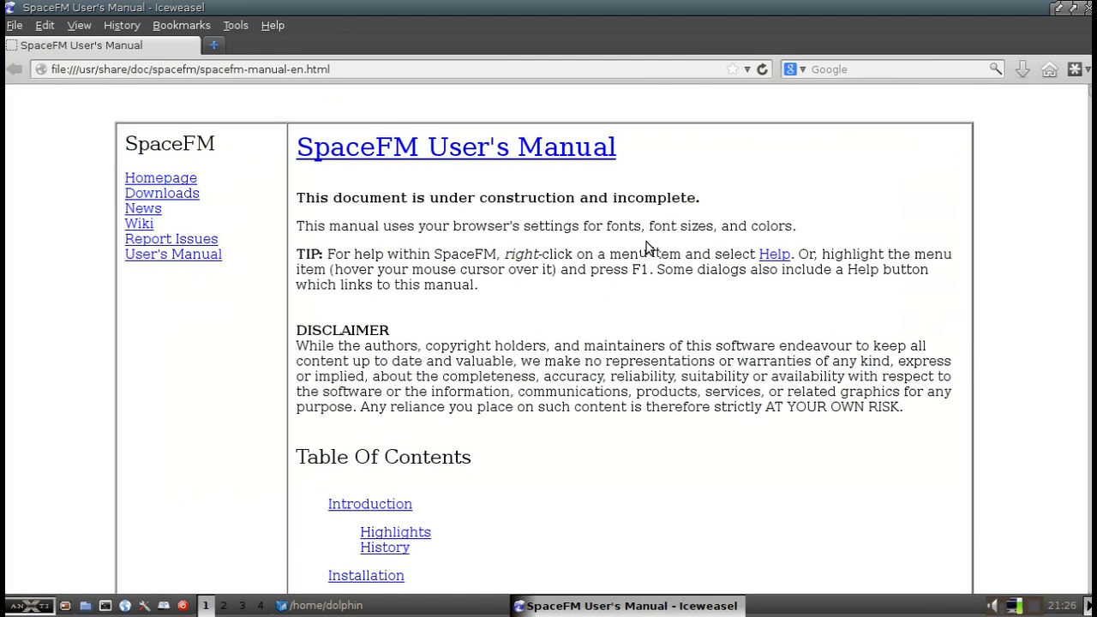
Scroll through the manual, close Iceweasel, and acknowledge SpaceFM's Manual Opened notice
{"action": "scroll", "coordinate": [647, 246], "scroll_direction": "down", "scroll_amount": 1}
{"action": "scroll", "coordinate": [647, 247], "scroll_direction": "down", "scroll_amount": 15}
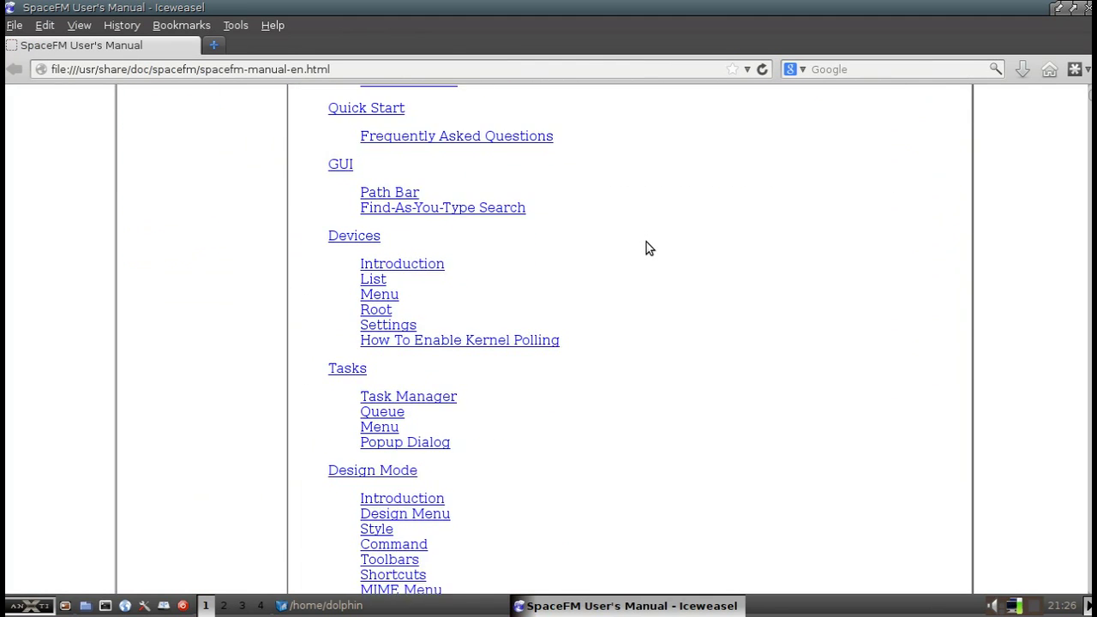
{"action": "scroll", "coordinate": [646, 242], "scroll_direction": "down", "scroll_amount": 15}
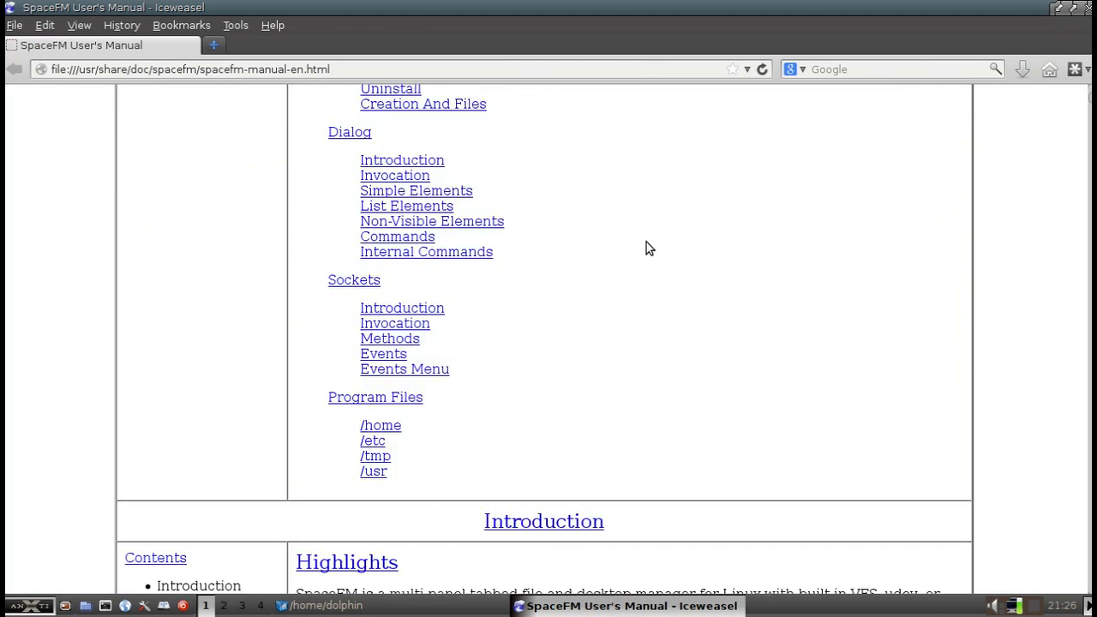
{"action": "scroll", "coordinate": [646, 242], "scroll_direction": "down", "scroll_amount": 10}
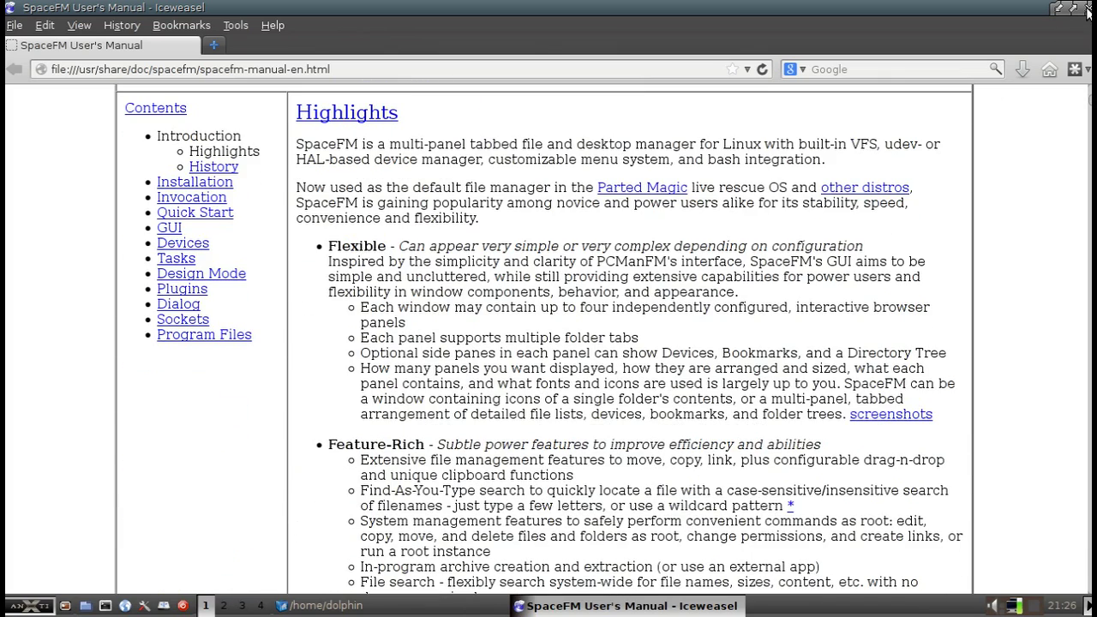
{"action": "left_click", "coordinate": [1086, 8]}
{"action": "left_click", "coordinate": [701, 360]}
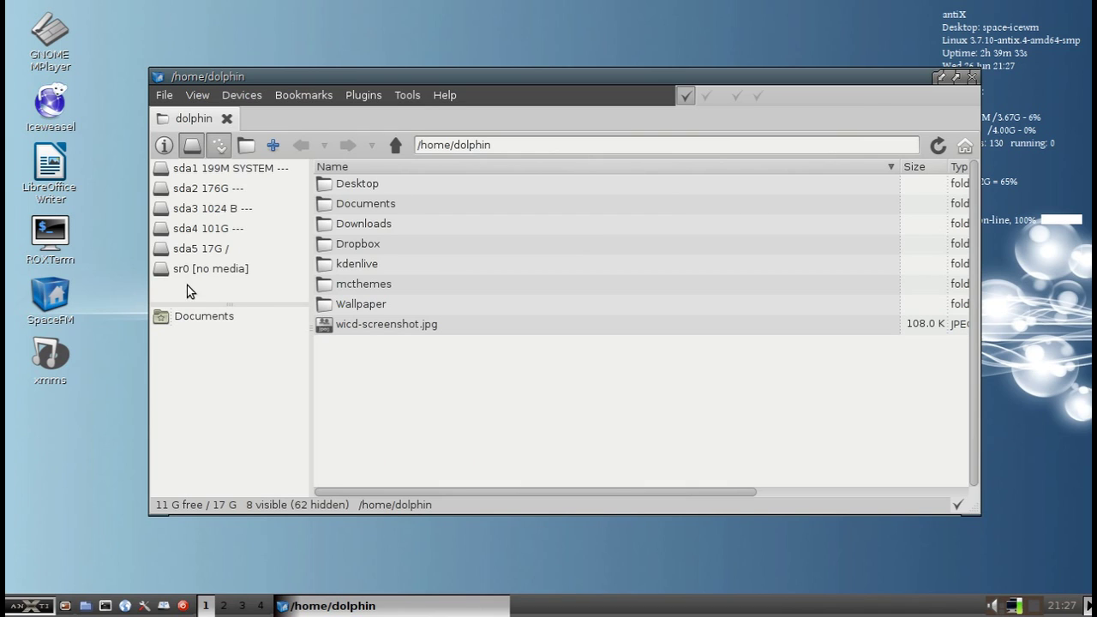
{"action": "right_click", "coordinate": [257, 289]}
{"action": "mouse_move", "coordinate": [300, 449]}
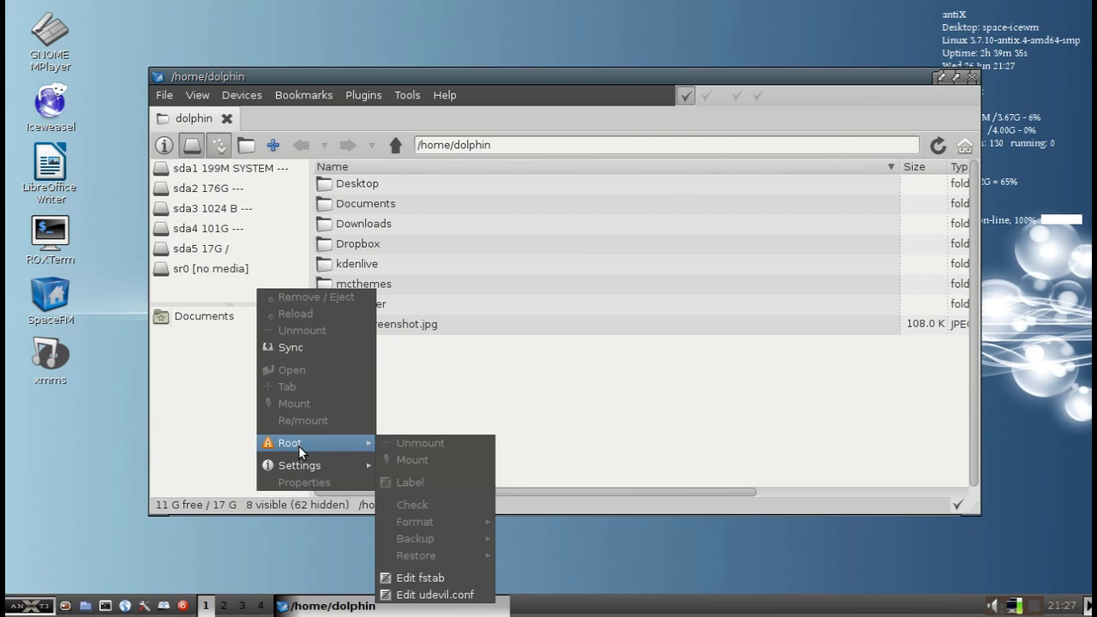
{"action": "left_click", "coordinate": [445, 595]}
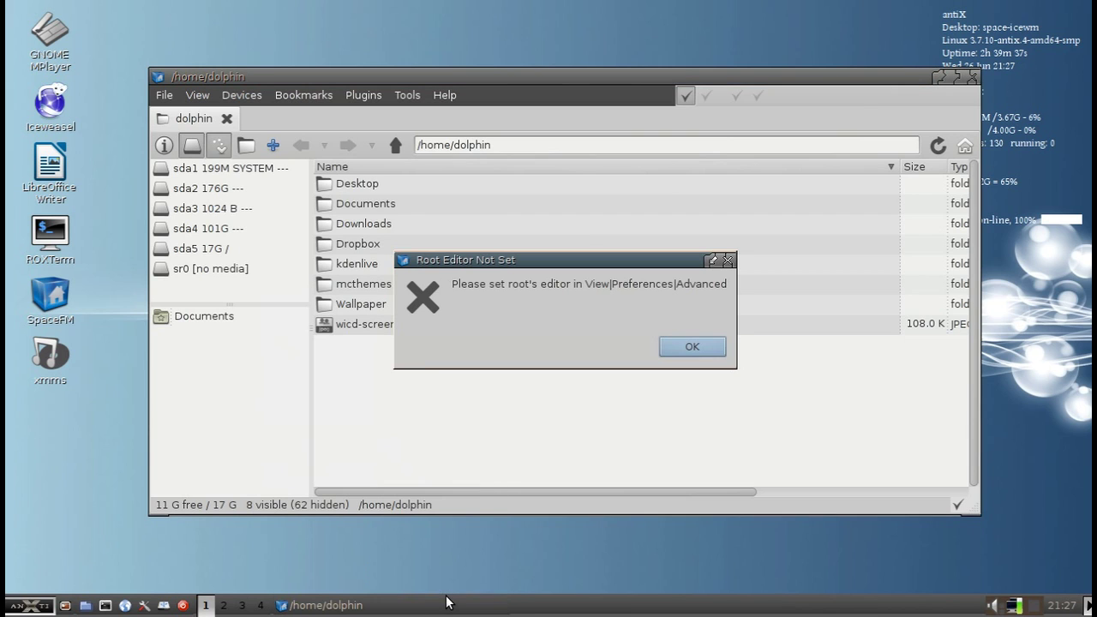
{"action": "left_click", "coordinate": [698, 350]}
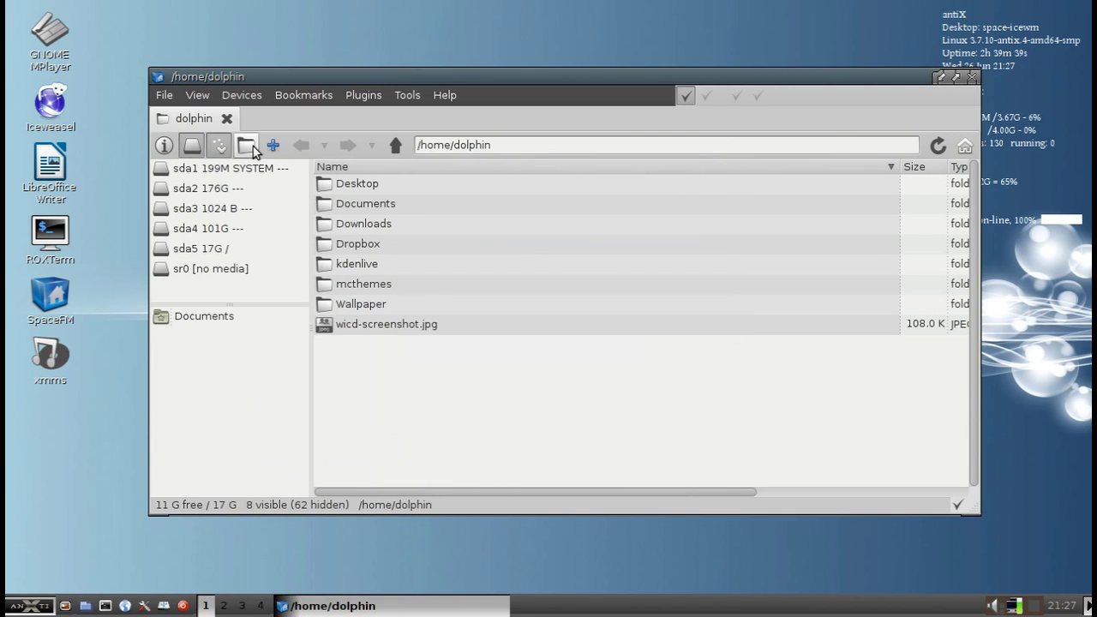
{"action": "left_click", "coordinate": [164, 95]}
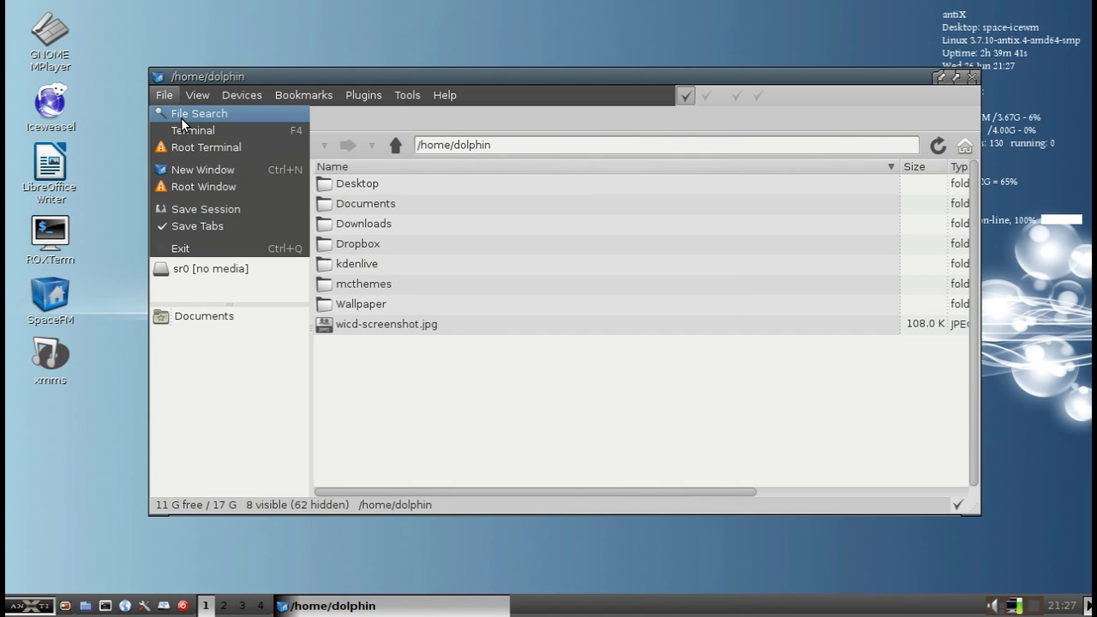
{"action": "left_click", "coordinate": [229, 357]}
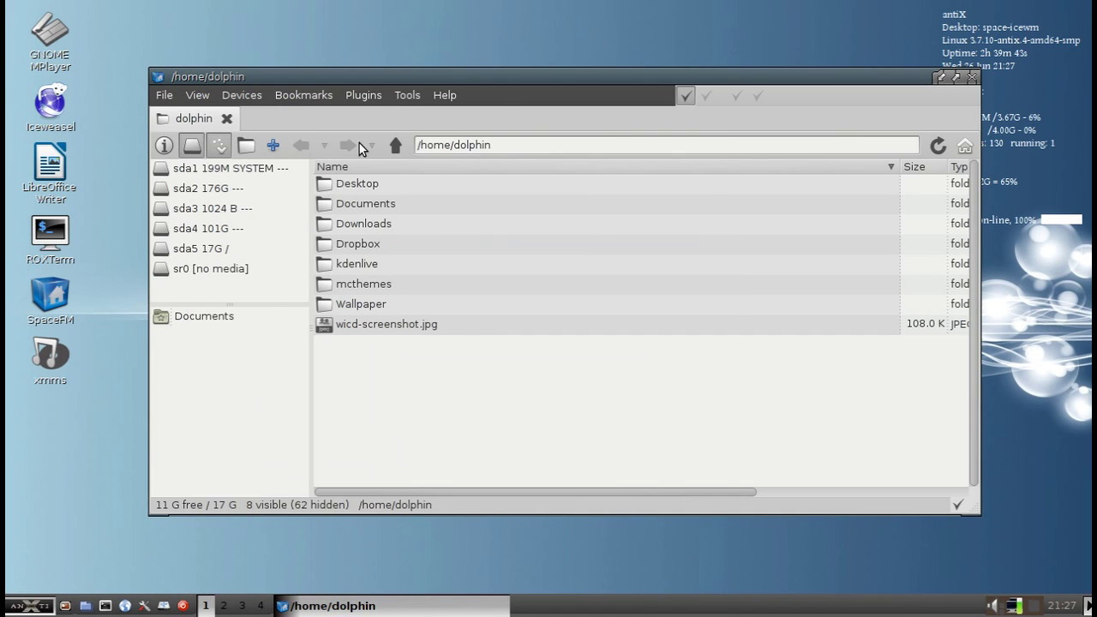
{"action": "left_click", "coordinate": [404, 96]}
{"action": "mouse_move", "coordinate": [224, 96]}
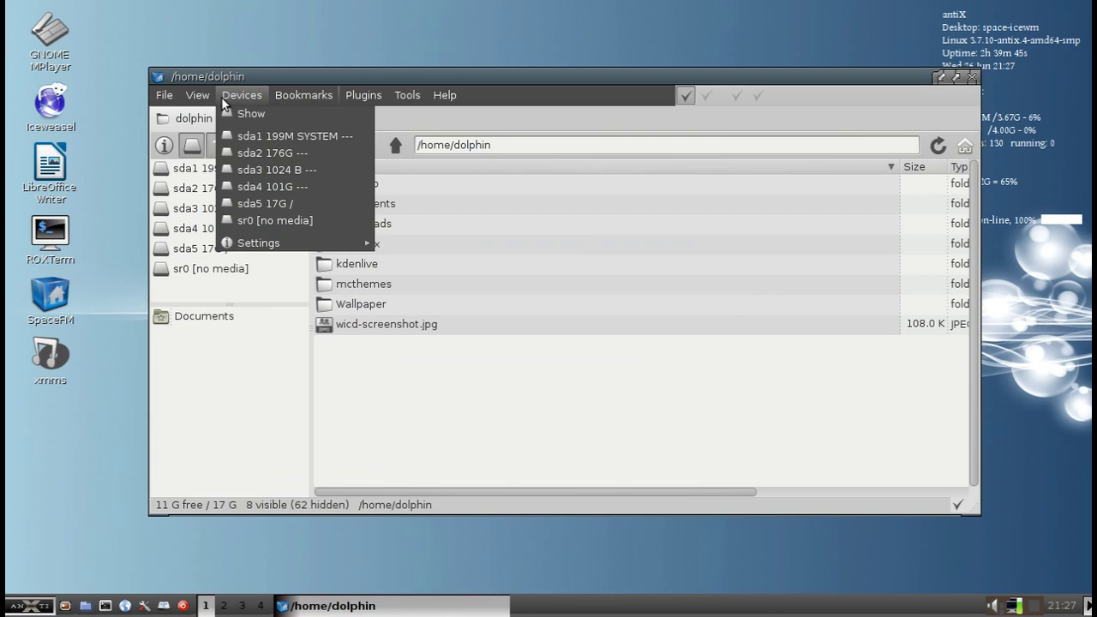
{"action": "mouse_move", "coordinate": [269, 245]}
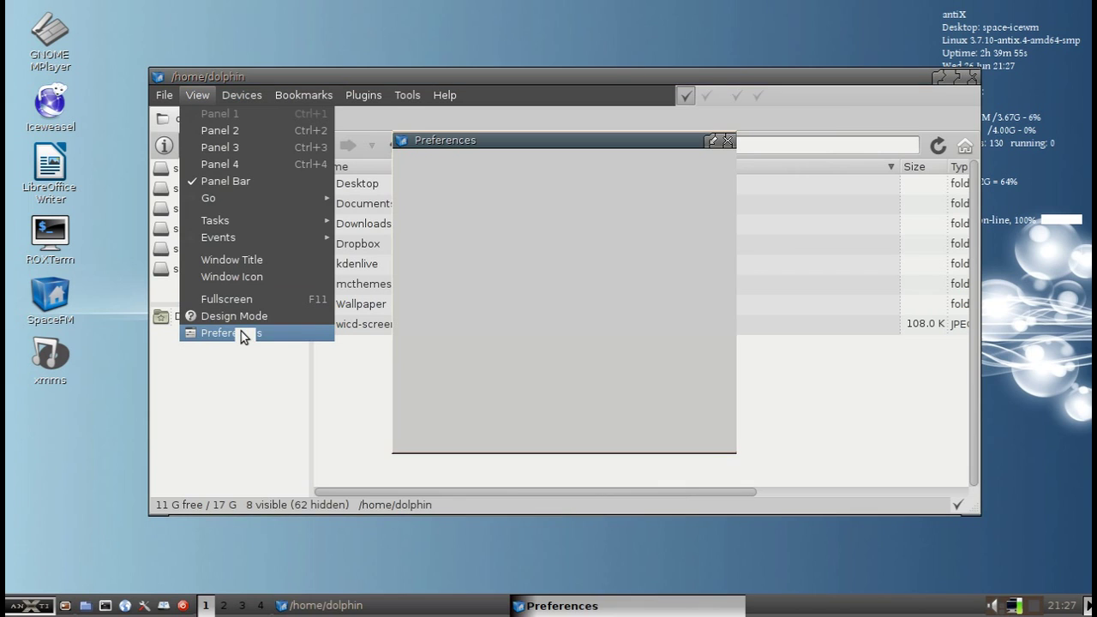
Browse the Preferences tabs (Interface, General, Desktop) and reach the Advanced editor settings
{"action": "left_click", "coordinate": [479, 172]}
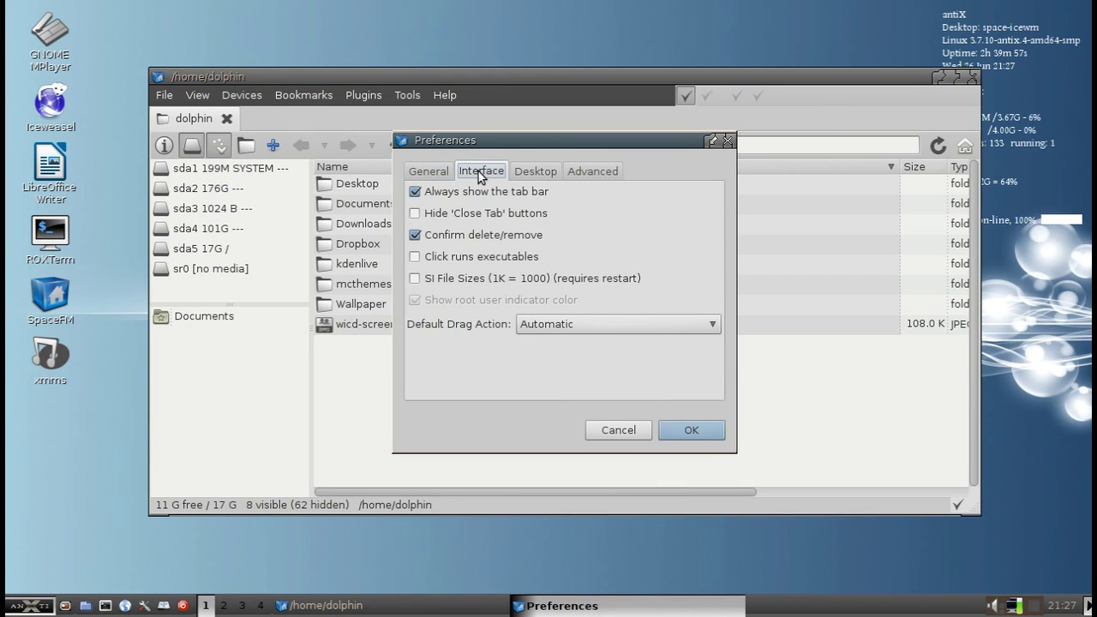
{"action": "left_click", "coordinate": [429, 173]}
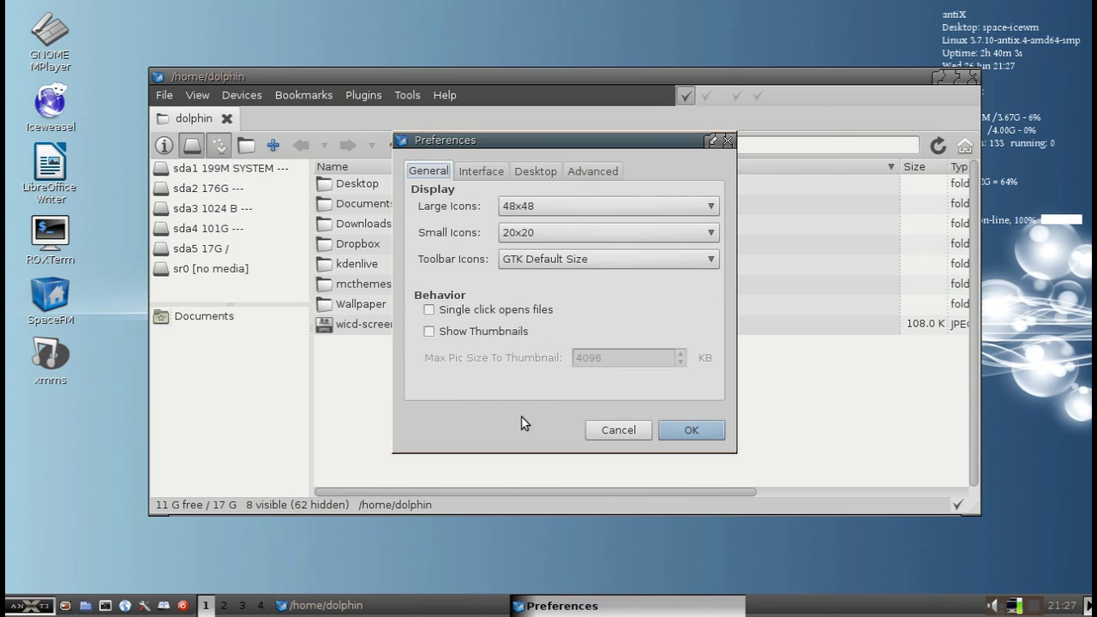
{"action": "left_click", "coordinate": [493, 170]}
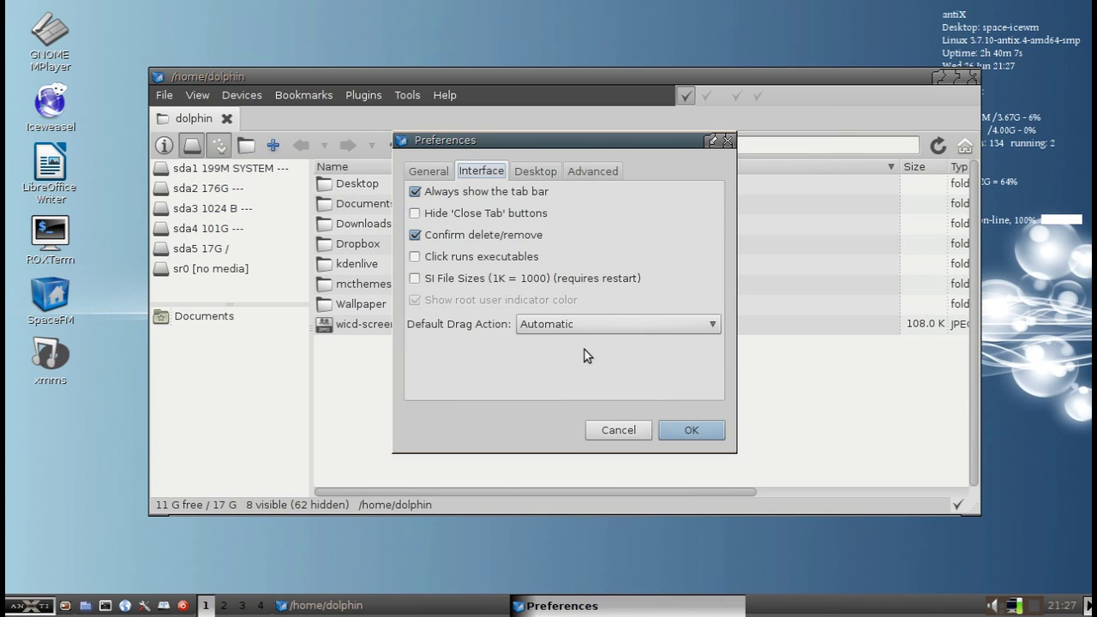
{"action": "left_click", "coordinate": [526, 173]}
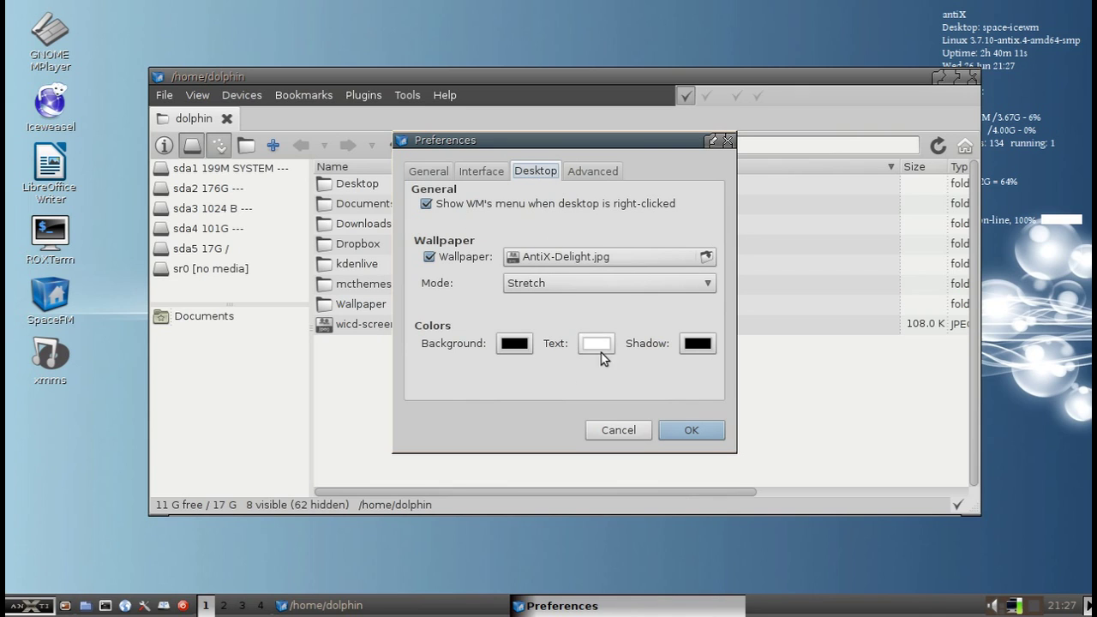
{"action": "left_click", "coordinate": [596, 171]}
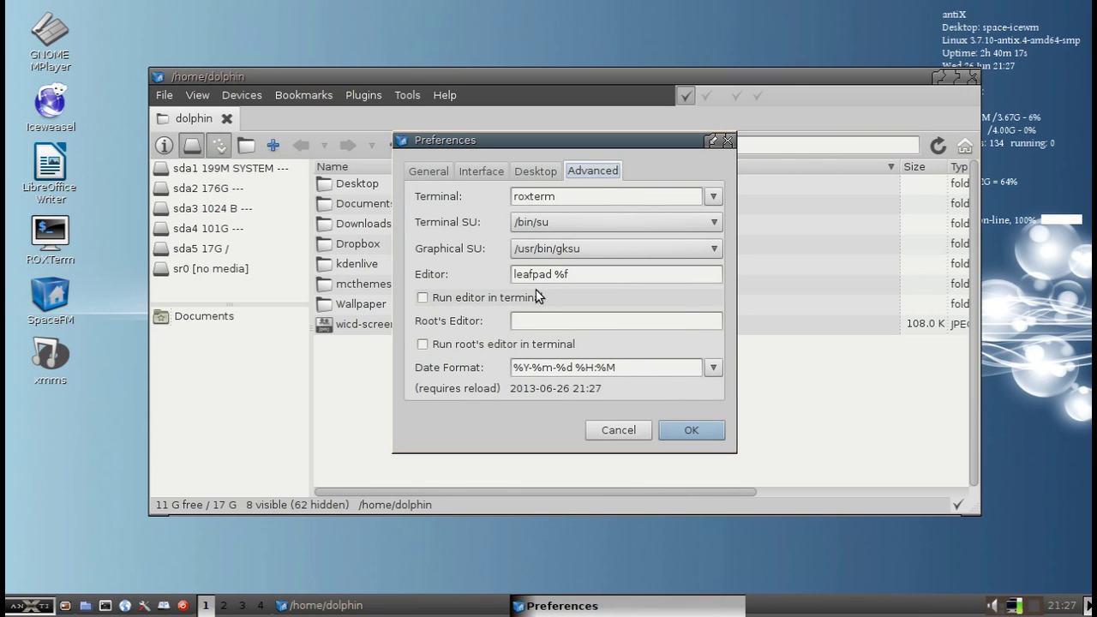
Copy 'leafpad %f' from Editor into Root's Editor and save the root settings
{"action": "left_click_drag", "start_coordinate": [621, 274], "coordinate": [464, 273]}
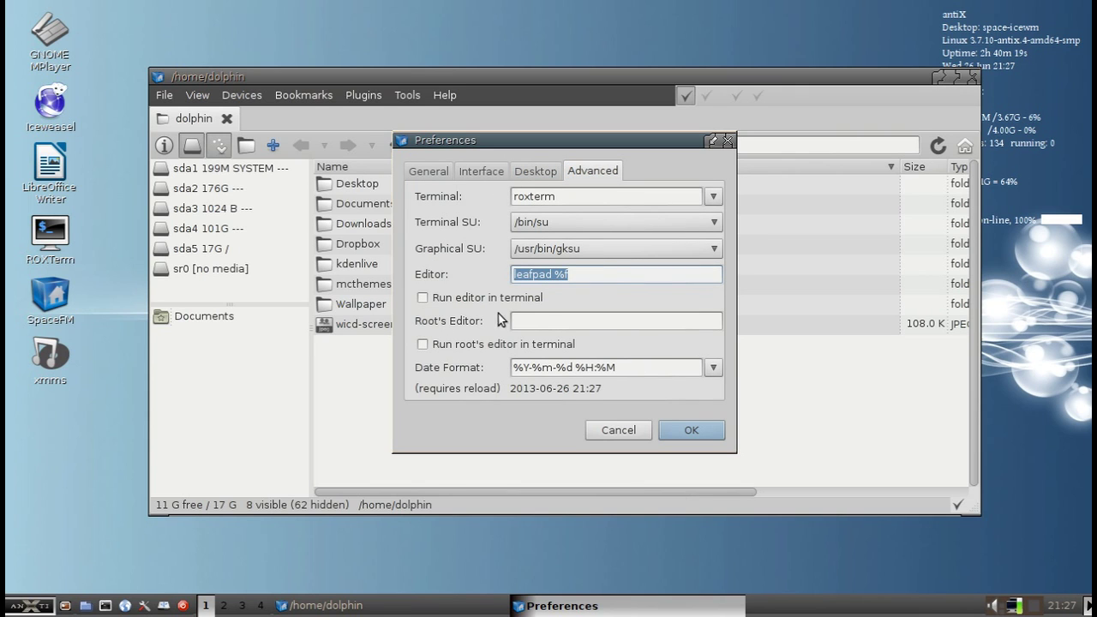
{"action": "middle_click", "coordinate": [543, 320]}
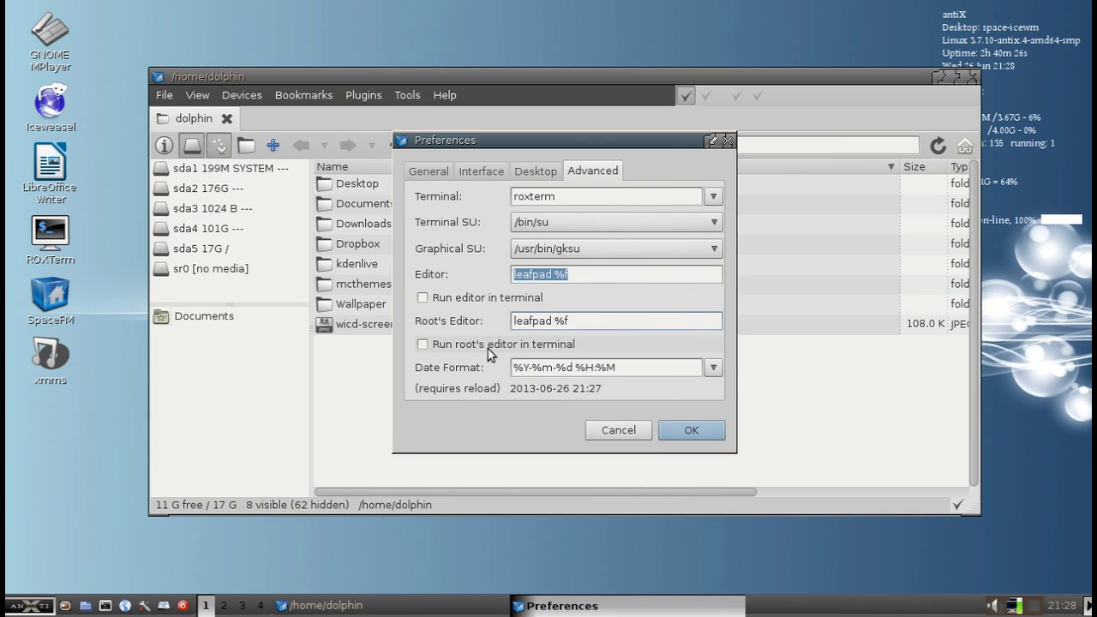
{"action": "left_click", "coordinate": [674, 427]}
{"action": "left_click", "coordinate": [715, 353]}
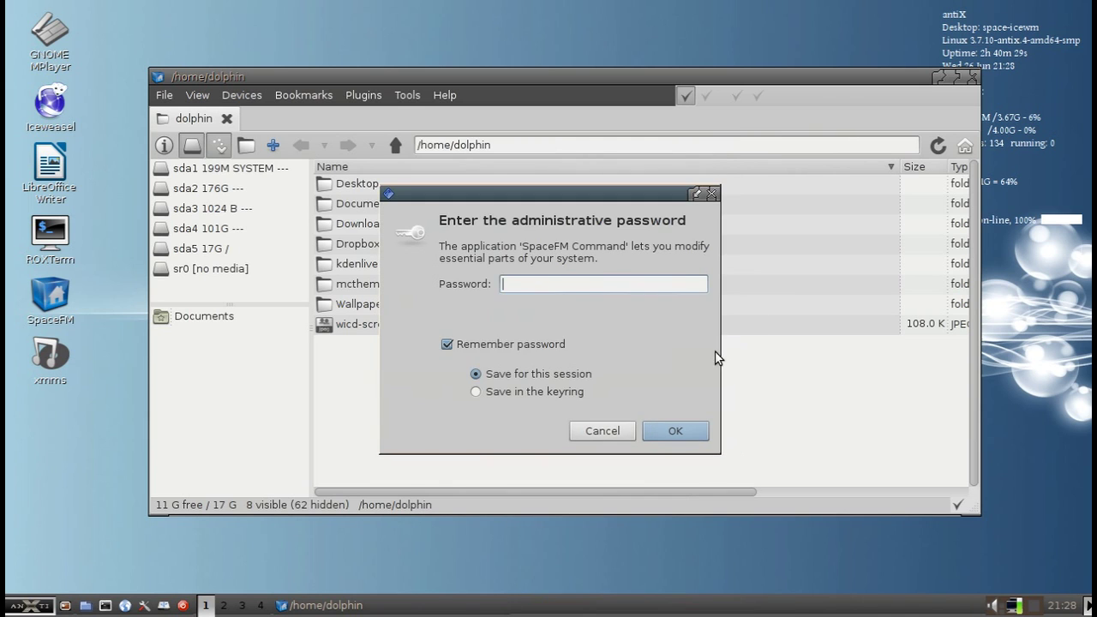
{"action": "key", "text": "Escape"}
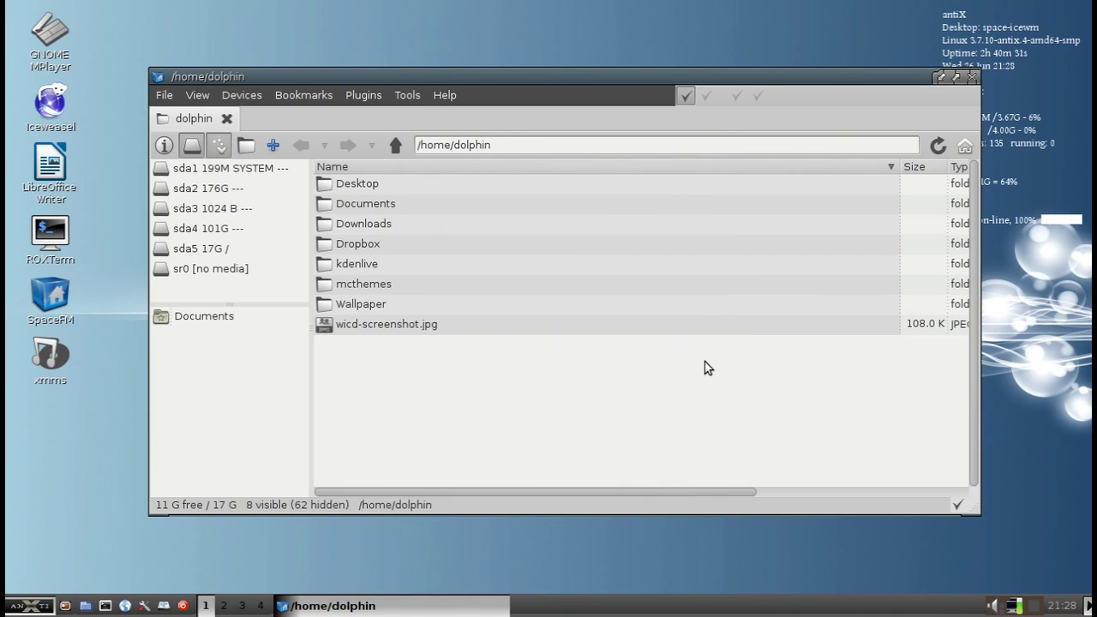
Open udevil.conf as root from sda5's Root > Edit udevil.conf, entering the administrative password
{"action": "right_click", "coordinate": [252, 291]}
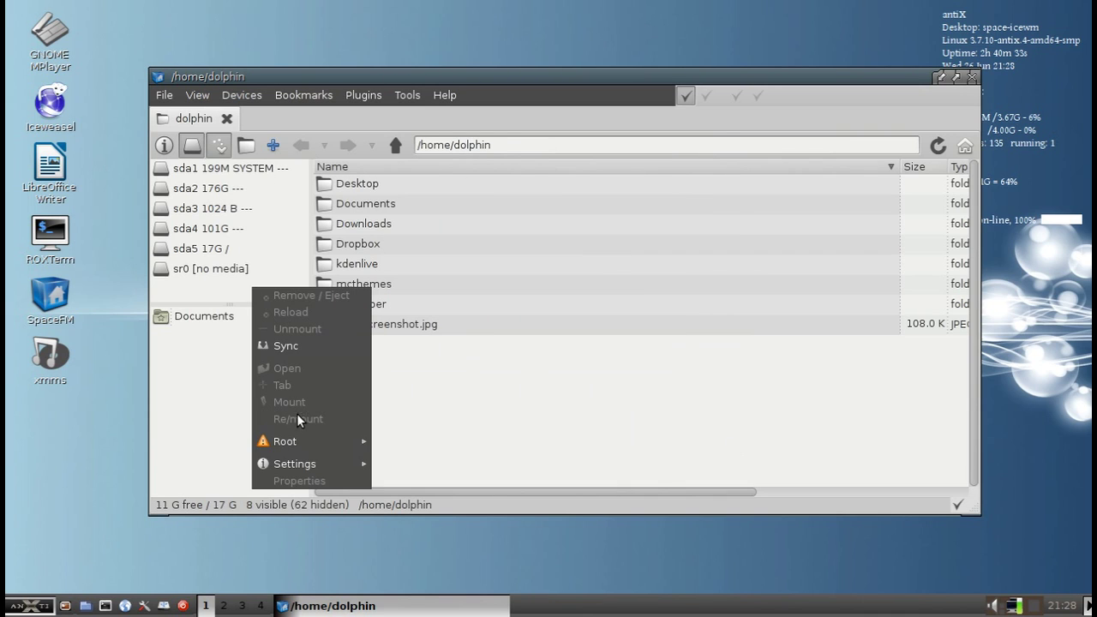
{"action": "left_click", "coordinate": [286, 218]}
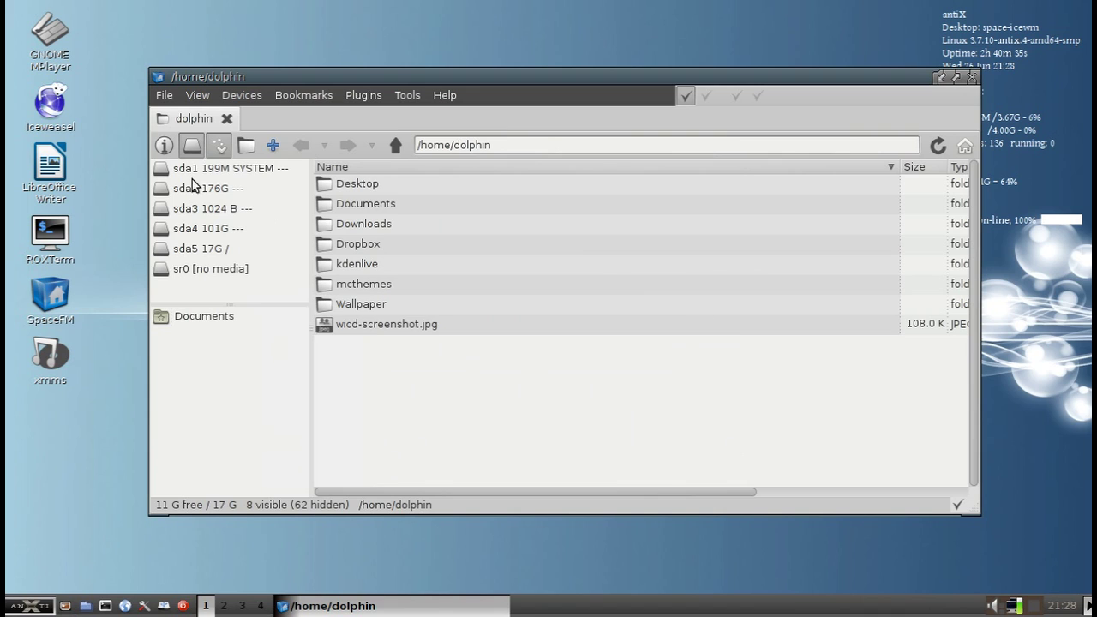
{"action": "right_click", "coordinate": [273, 248]}
{"action": "mouse_move", "coordinate": [320, 402]}
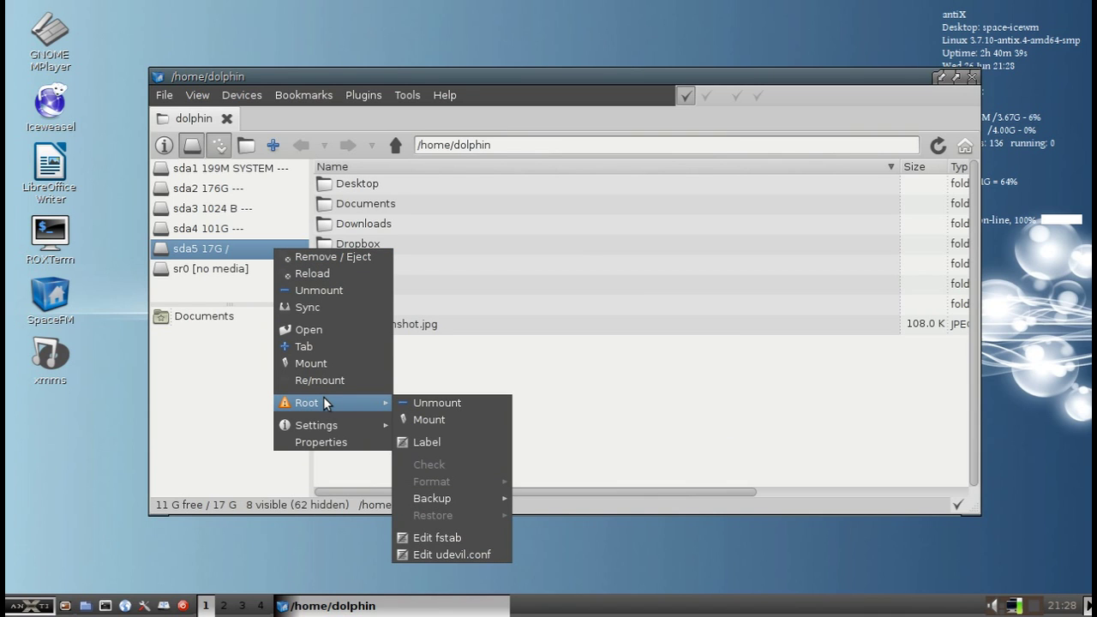
{"action": "left_click", "coordinate": [470, 554]}
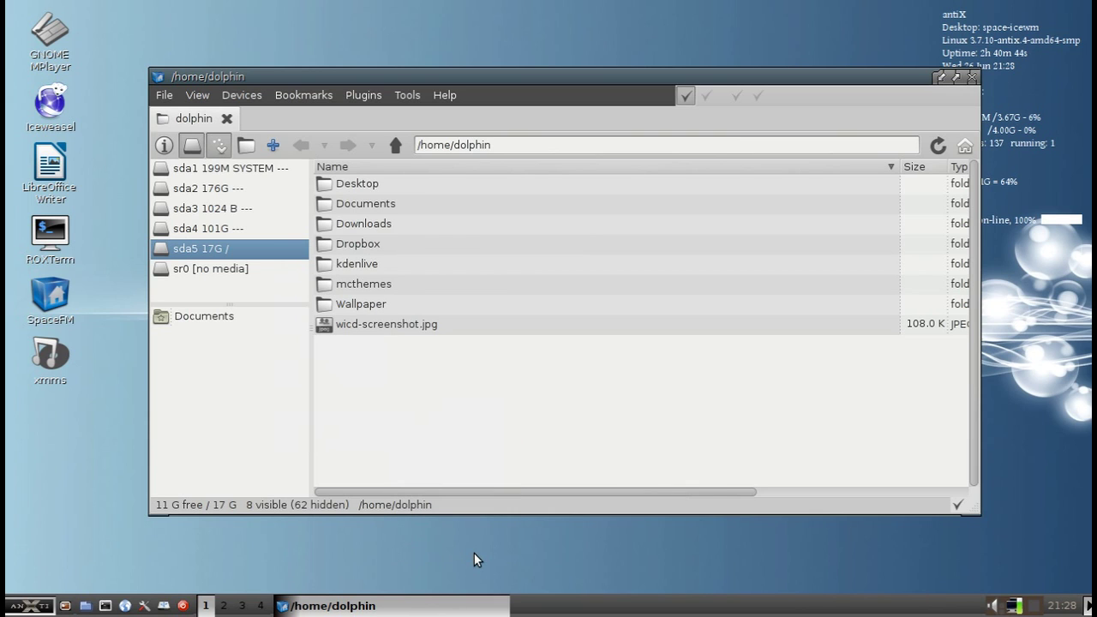
{"action": "type", "text": "root"}
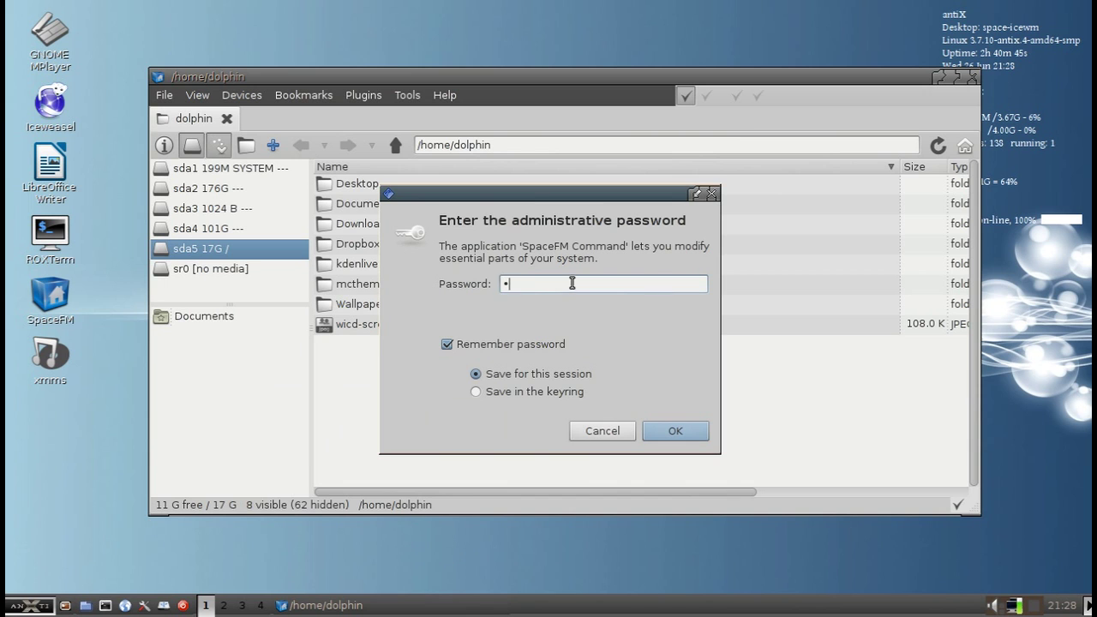
{"action": "key", "text": "Return"}
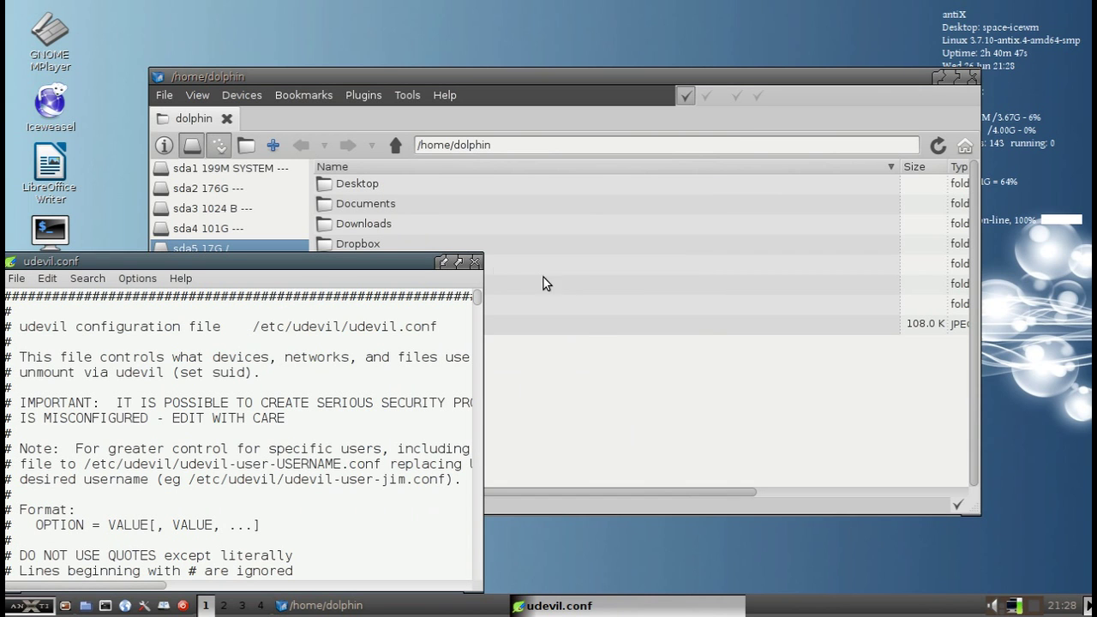
Enlarge the editor and append ', cifs' after 'file' on the allowed_types line
{"action": "left_click_drag", "start_coordinate": [480, 256], "coordinate": [713, 82]}
{"action": "scroll", "coordinate": [402, 242], "scroll_direction": "down", "scroll_amount": 7}
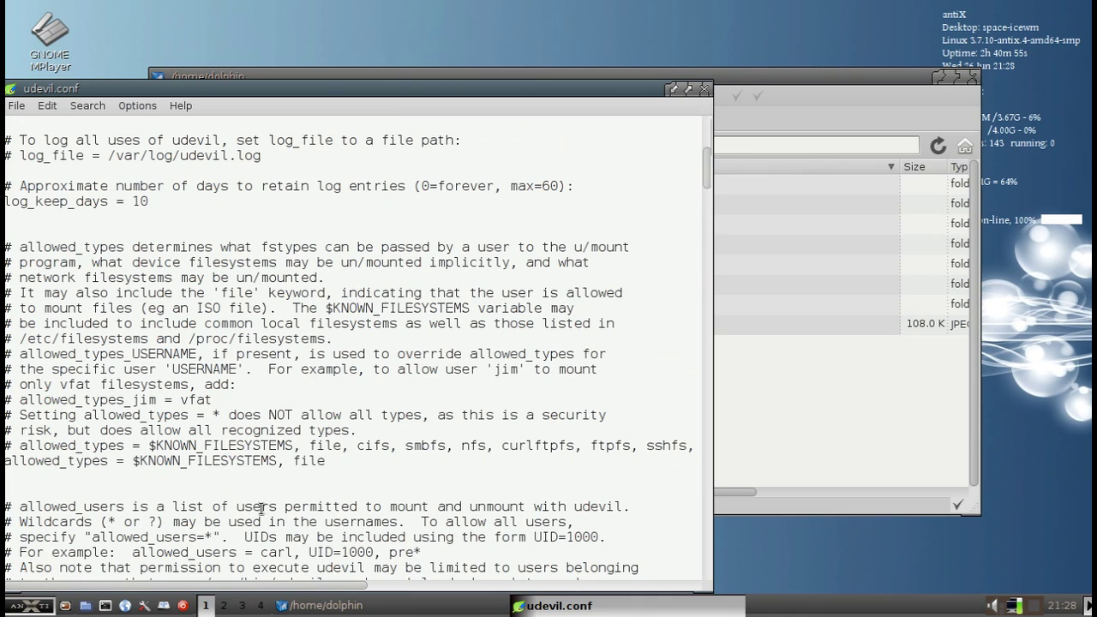
{"action": "left_click", "coordinate": [354, 463]}
{"action": "type", "text": ","}
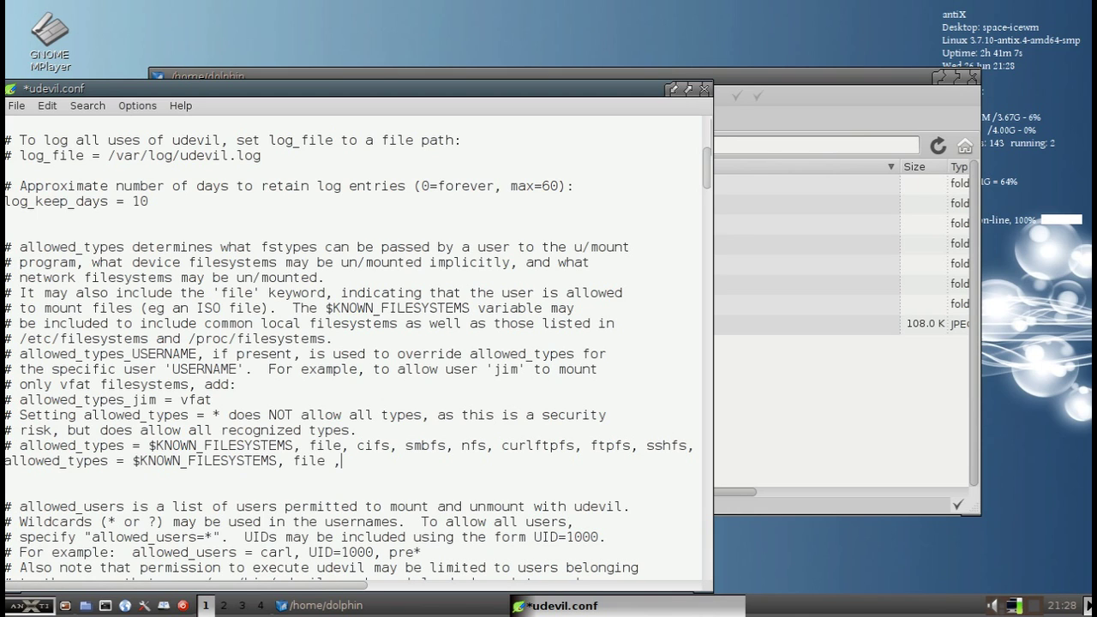
{"action": "key", "text": "BackSpace"}
{"action": "key", "text": "BackSpace"}
{"action": "type", "text": ", cifs"}
Save the edited udevil.conf and close Leafpad
{"action": "left_click", "coordinate": [17, 105]}
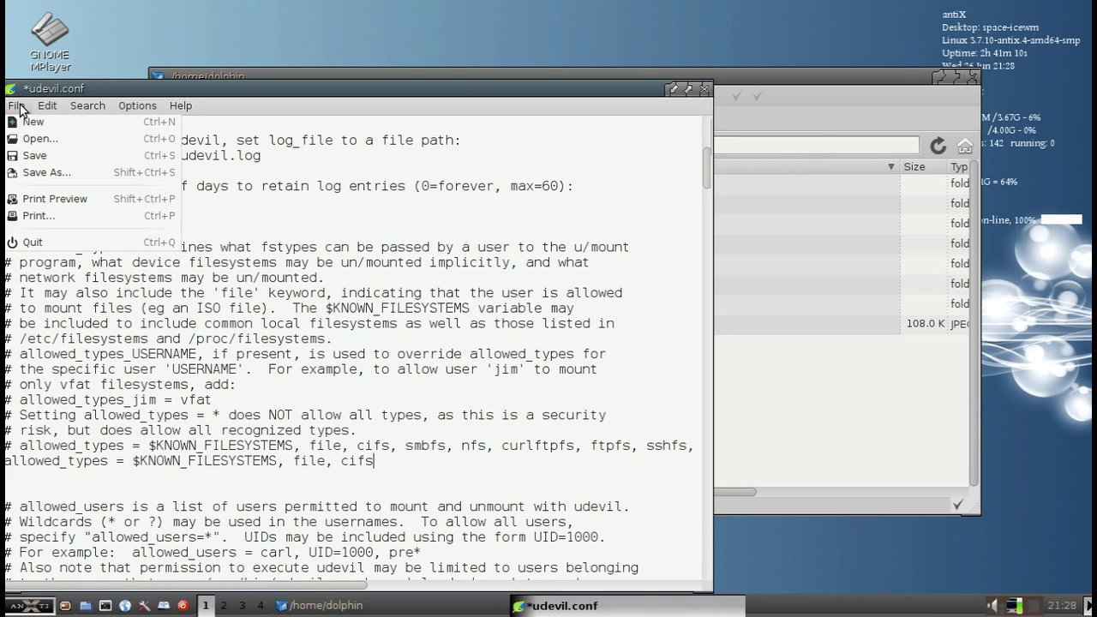
{"action": "left_click", "coordinate": [37, 156]}
{"action": "left_click", "coordinate": [703, 89]}
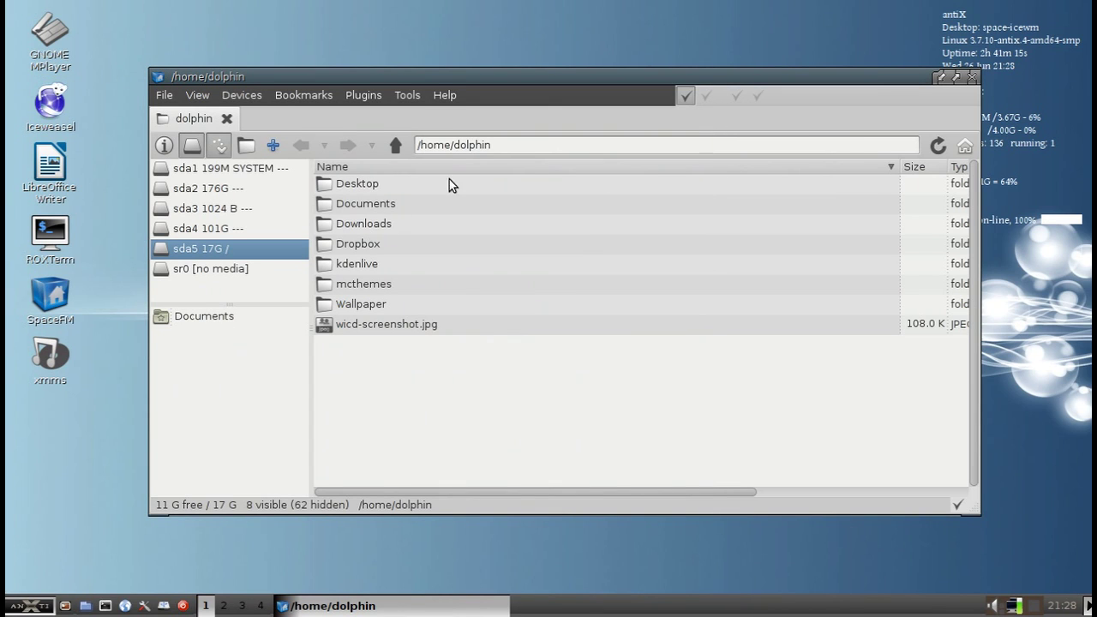
{"action": "left_click", "coordinate": [518, 146]}
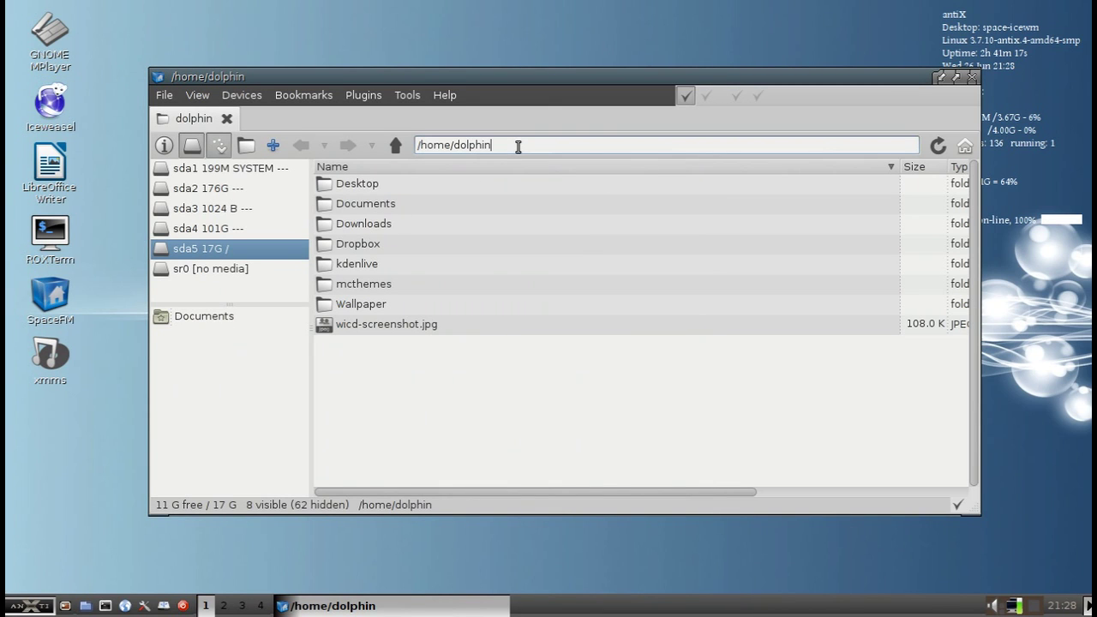
{"action": "left_click_drag", "start_coordinate": [518, 145], "coordinate": [413, 146]}
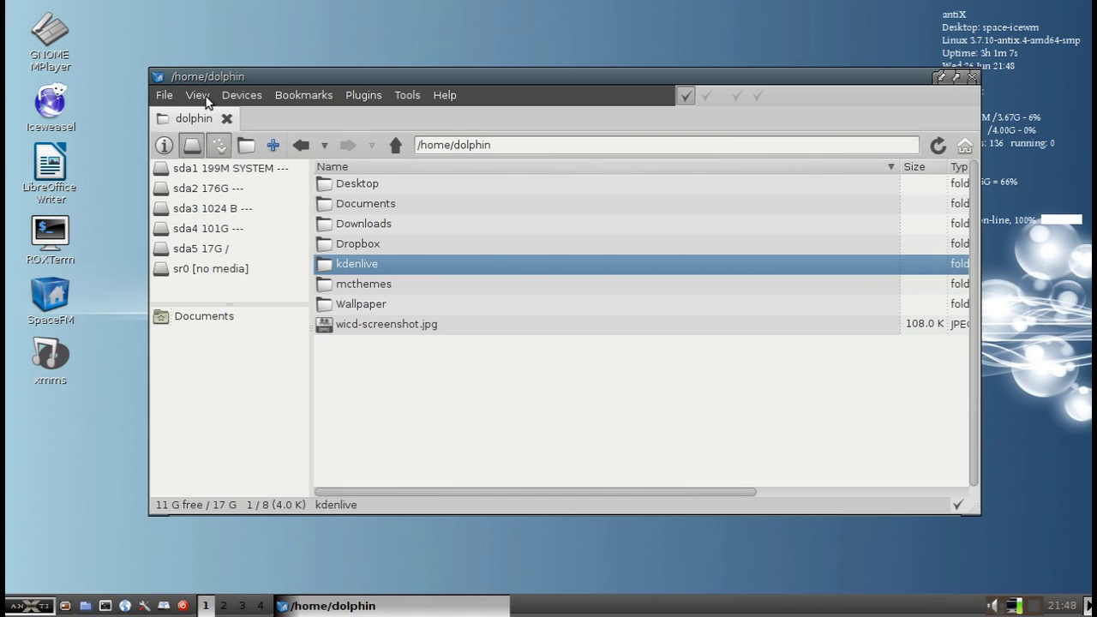
Replace the device mount command with /usr/bin/udevil mount -o %o %v
{"action": "right_click", "coordinate": [276, 256]}
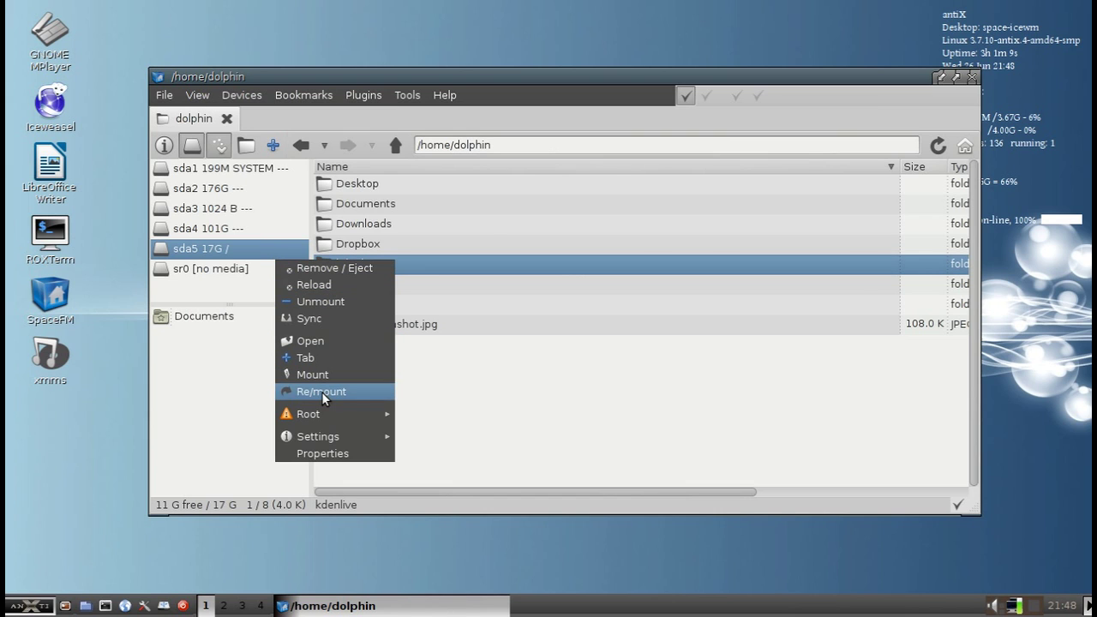
{"action": "mouse_move", "coordinate": [335, 437]}
{"action": "mouse_move", "coordinate": [459, 478]}
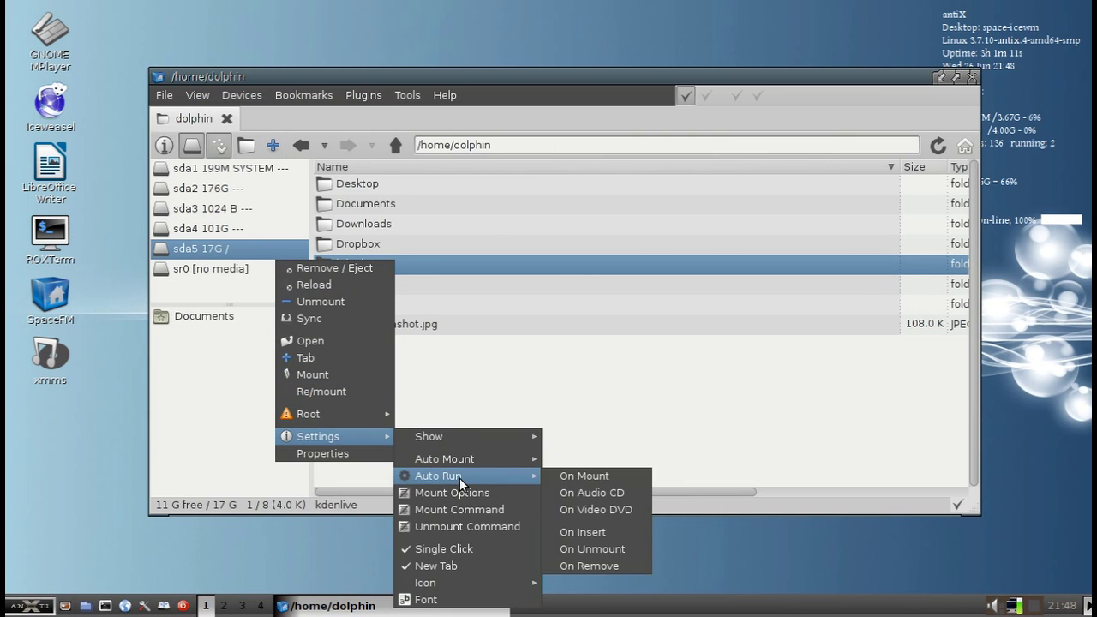
{"action": "left_click", "coordinate": [463, 511]}
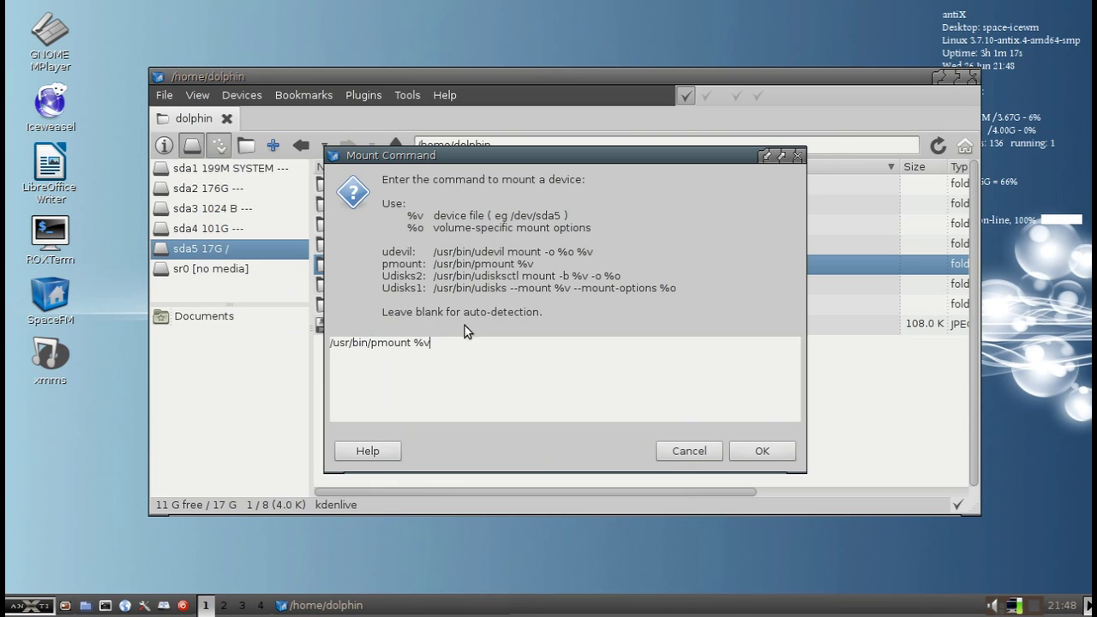
{"action": "left_click_drag", "start_coordinate": [431, 252], "coordinate": [626, 251]}
{"action": "key", "text": "ctrl+c"}
{"action": "left_click_drag", "start_coordinate": [451, 344], "coordinate": [219, 344]}
{"action": "key", "text": "ctrl+v"}
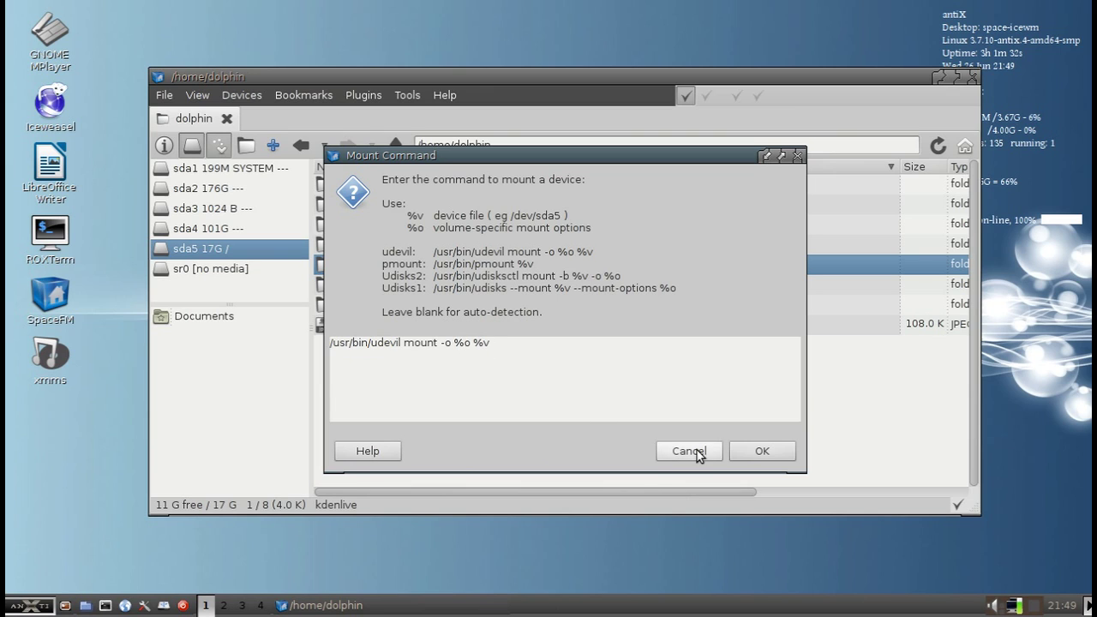
{"action": "left_click", "coordinate": [763, 452]}
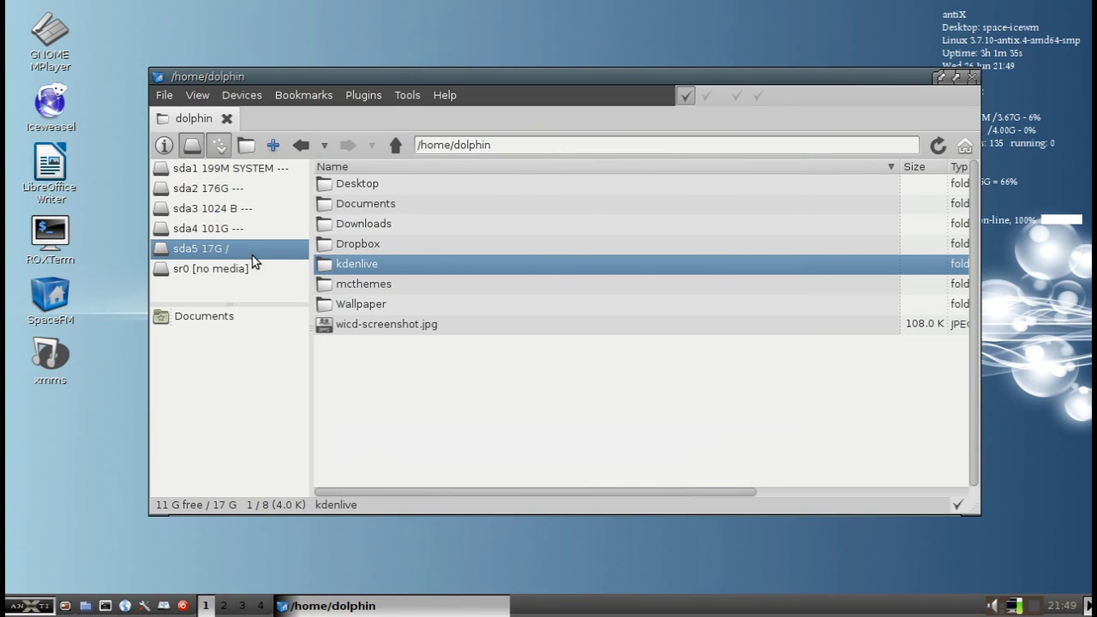
Clear the unmount command /usr/bin/pumount %v, leaving it blank for auto-detection
{"action": "right_click", "coordinate": [282, 226]}
{"action": "left_click", "coordinate": [261, 288]}
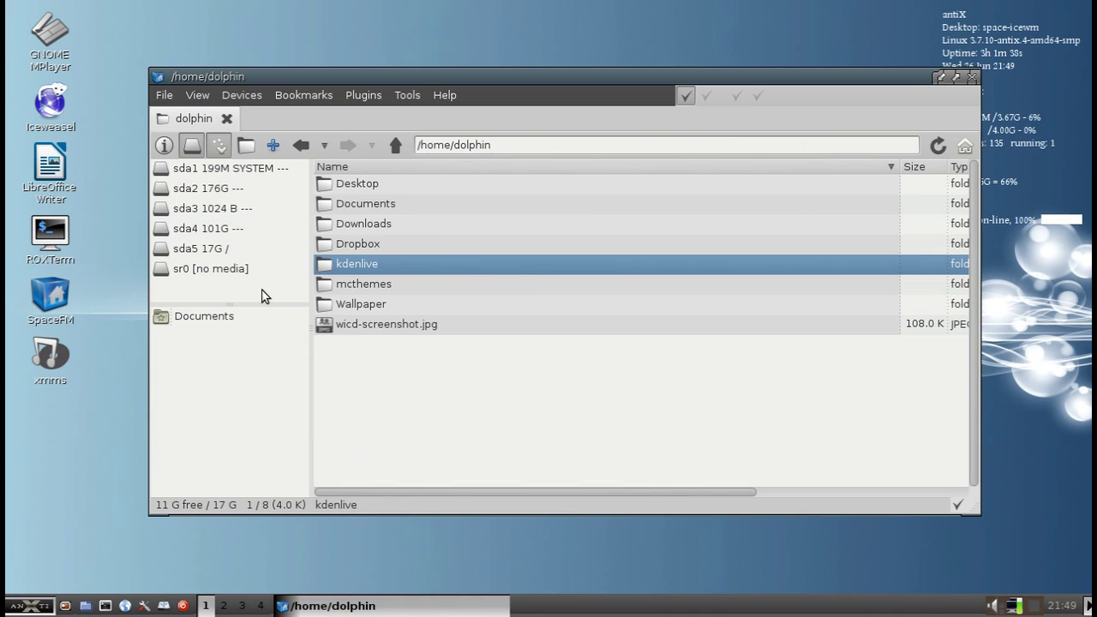
{"action": "right_click", "coordinate": [261, 289]}
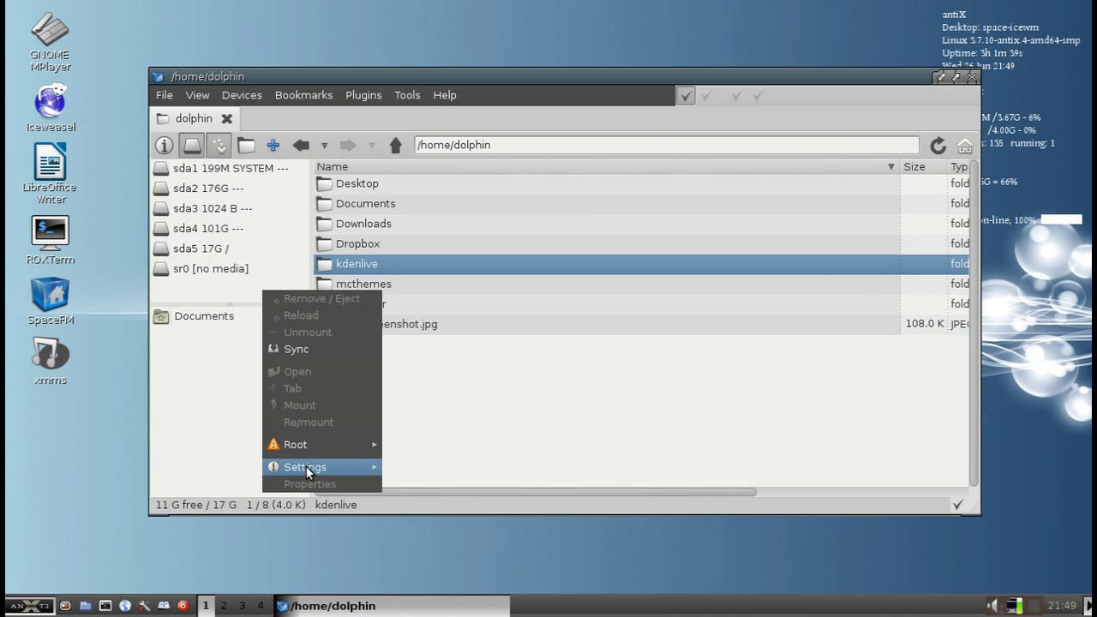
{"action": "mouse_move", "coordinate": [306, 465]}
{"action": "left_click", "coordinate": [456, 529]}
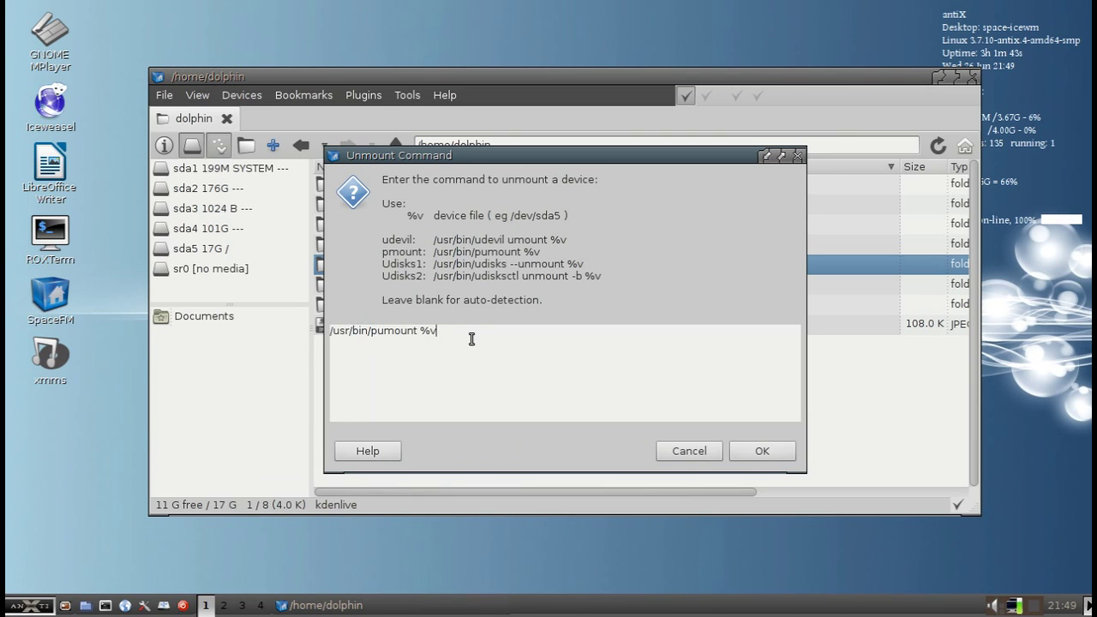
{"action": "left_click_drag", "start_coordinate": [471, 333], "coordinate": [289, 332]}
{"action": "key", "text": "BackSpace"}
{"action": "left_click", "coordinate": [762, 451]}
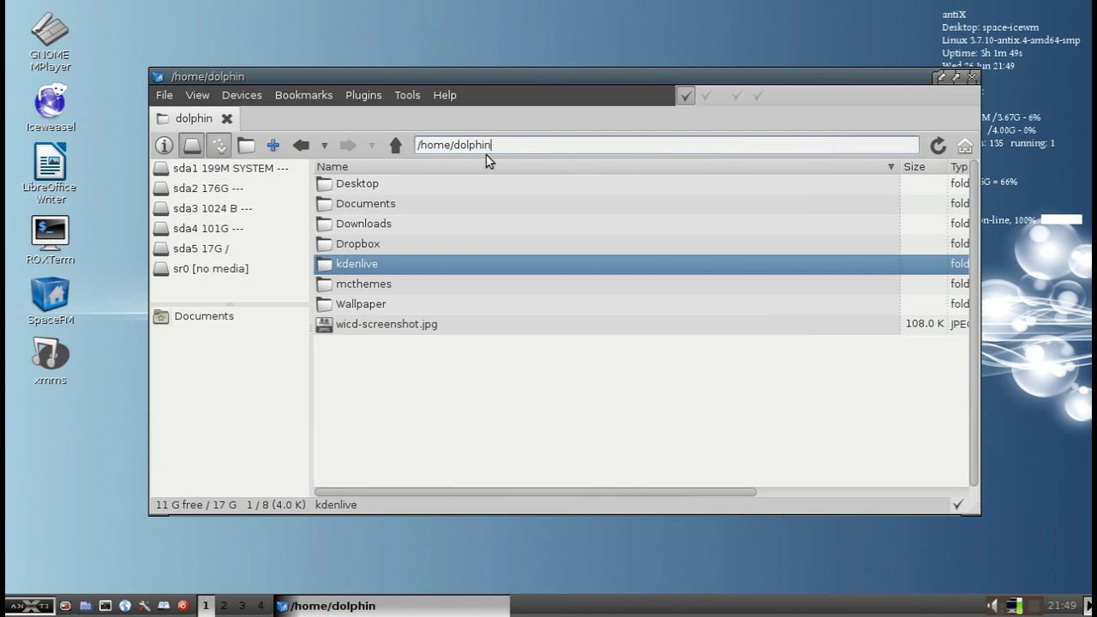
Go to smb://192.168.1.133/media from the location bar and add it as a bookmark
{"action": "left_click", "coordinate": [517, 144]}
{"action": "key", "text": "BackSpace"}
{"action": "key", "text": "BackSpace"}
{"action": "key", "text": "BackSpace"}
{"action": "key", "text": "BackSpace"}
{"action": "key", "text": "BackSpace"}
{"action": "key", "text": "BackSpace"}
{"action": "key", "text": "BackSpace"}
{"action": "key", "text": "BackSpace"}
{"action": "key", "text": "BackSpace"}
{"action": "key", "text": "BackSpace"}
{"action": "key", "text": "BackSpace"}
{"action": "key", "text": "BackSpace"}
{"action": "key", "text": "BackSpace"}
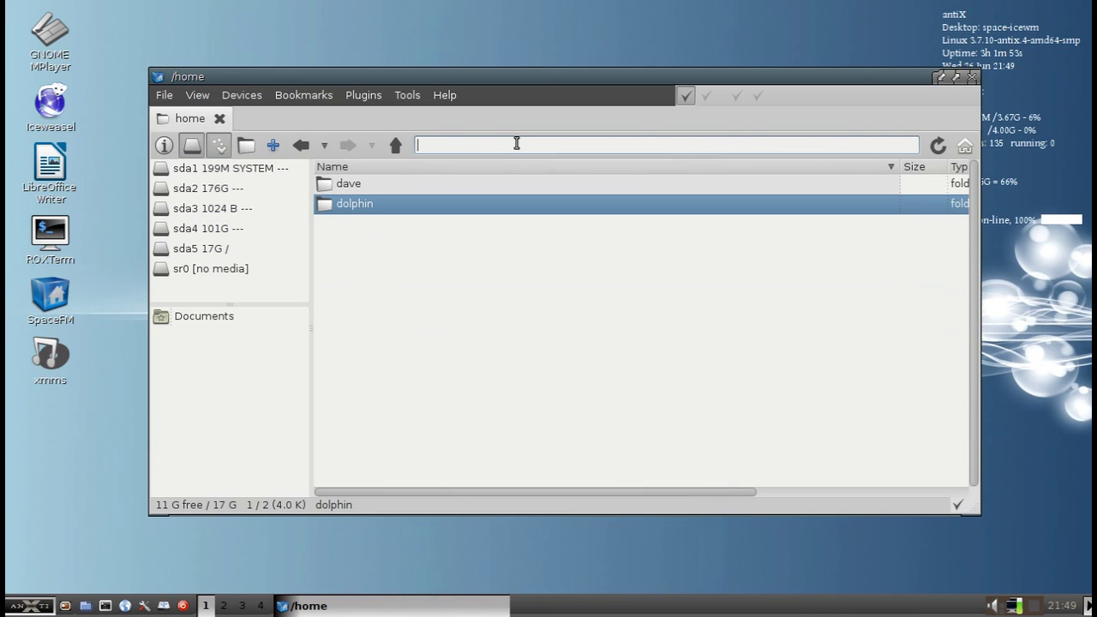
{"action": "type", "text": "sm"}
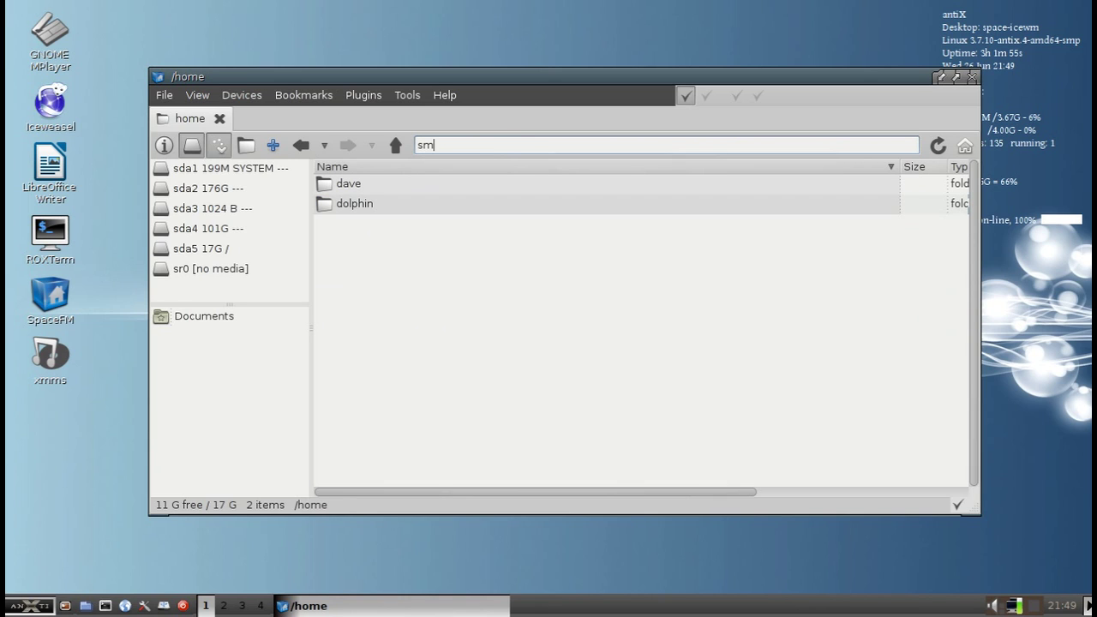
{"action": "type", "text": "b://192.168.1.133/"}
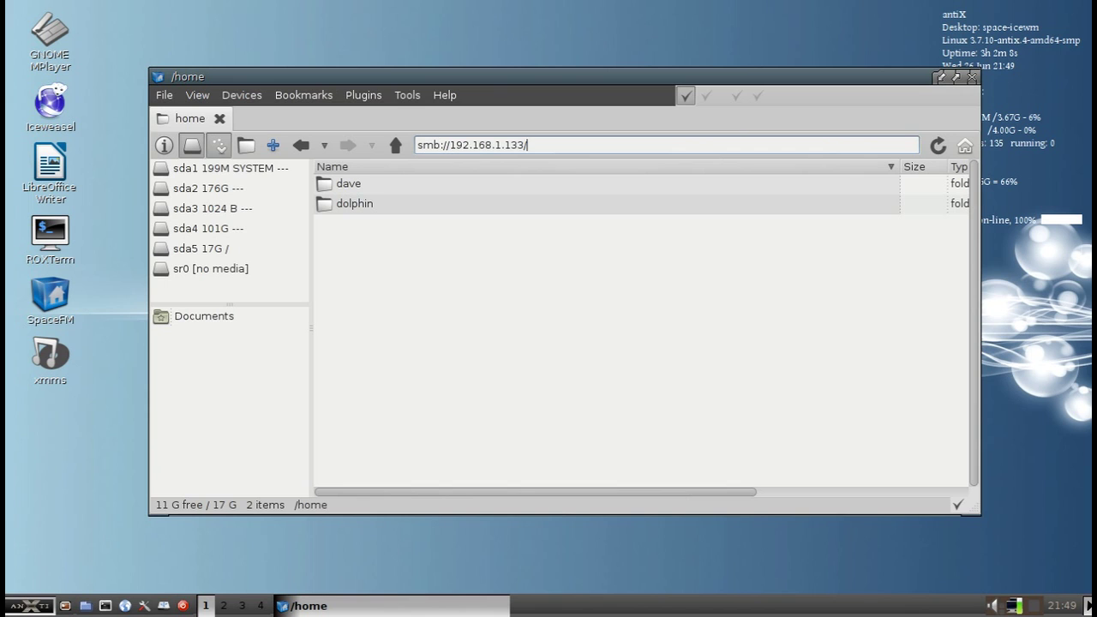
{"action": "type", "text": "media"}
{"action": "key", "text": "Return"}
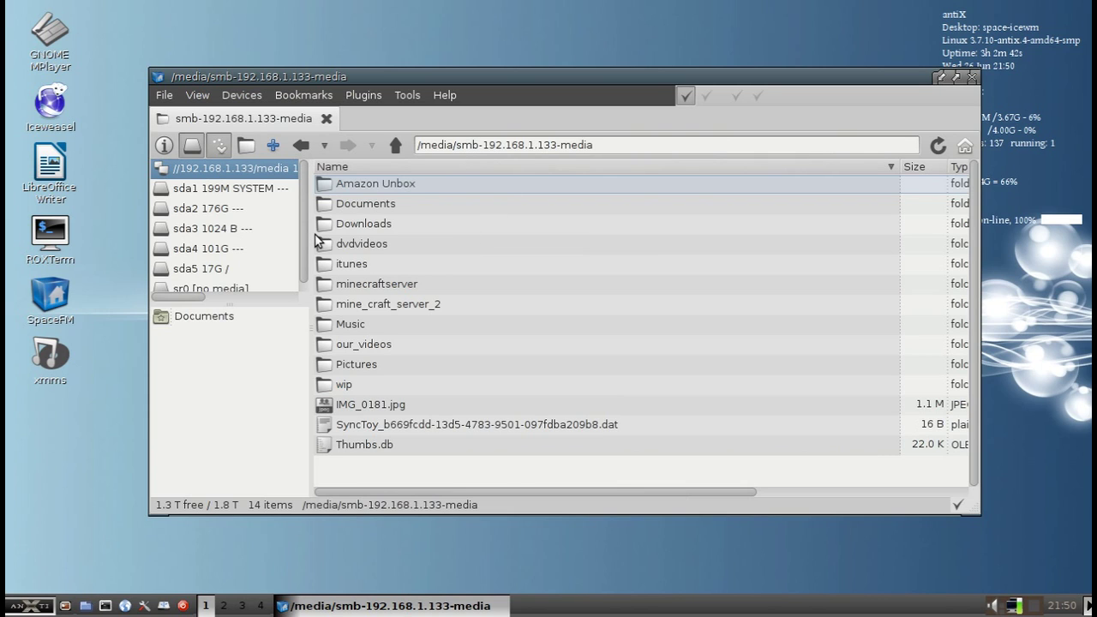
{"action": "left_click", "coordinate": [297, 95]}
{"action": "left_click", "coordinate": [301, 131]}
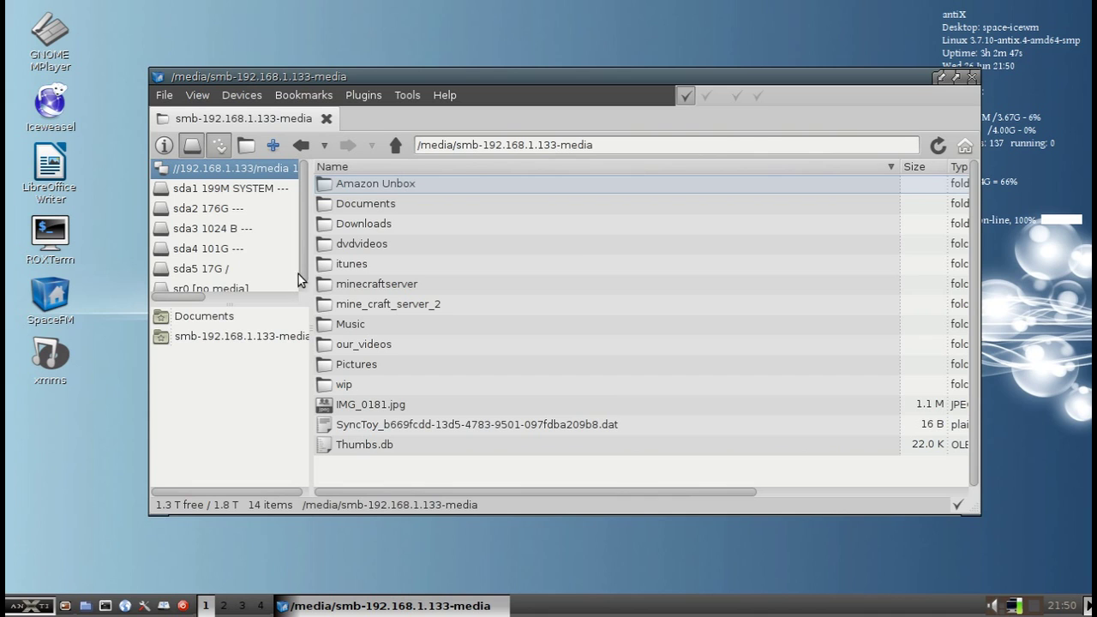
Unmount the Samba share, try its bookmark and dismiss the missing-folder error, then bring up the bookmark's menu
{"action": "right_click", "coordinate": [233, 169]}
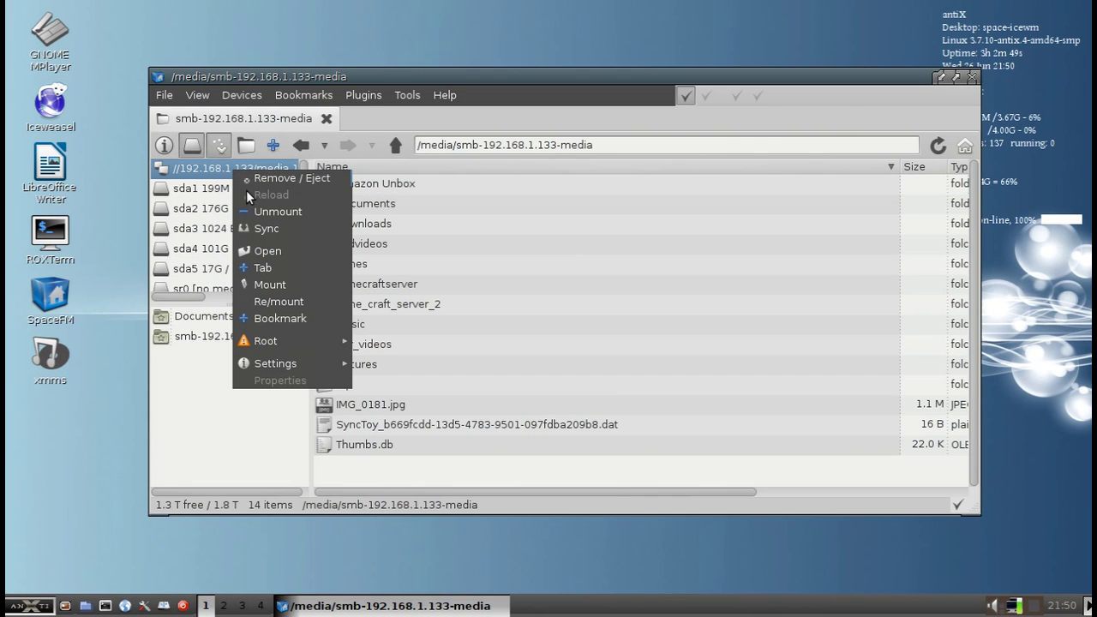
{"action": "left_click", "coordinate": [260, 211]}
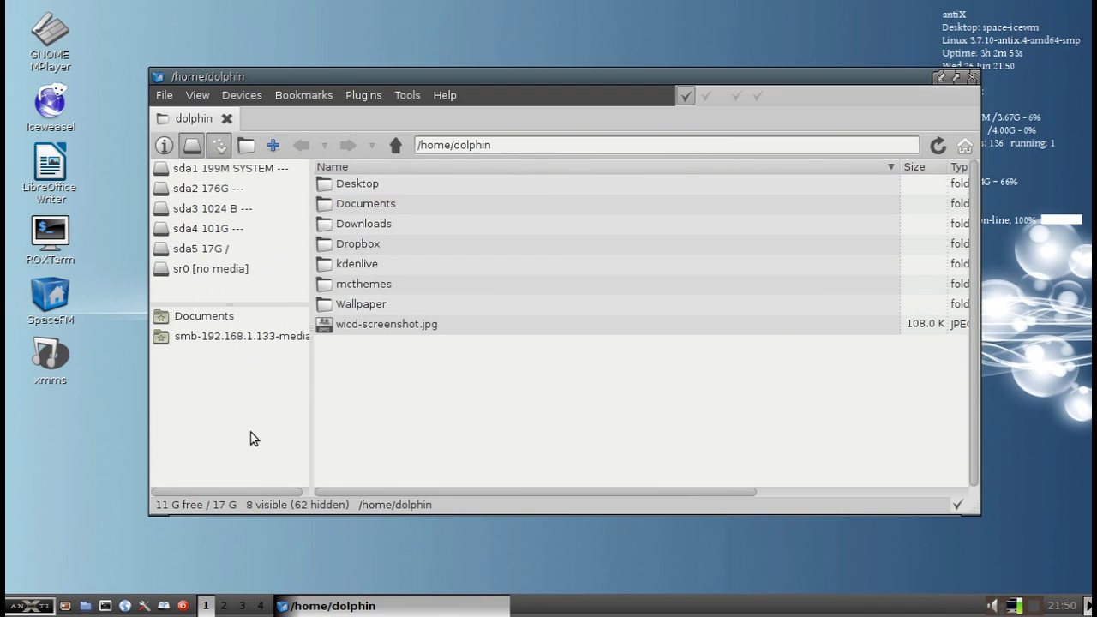
{"action": "left_click", "coordinate": [205, 338]}
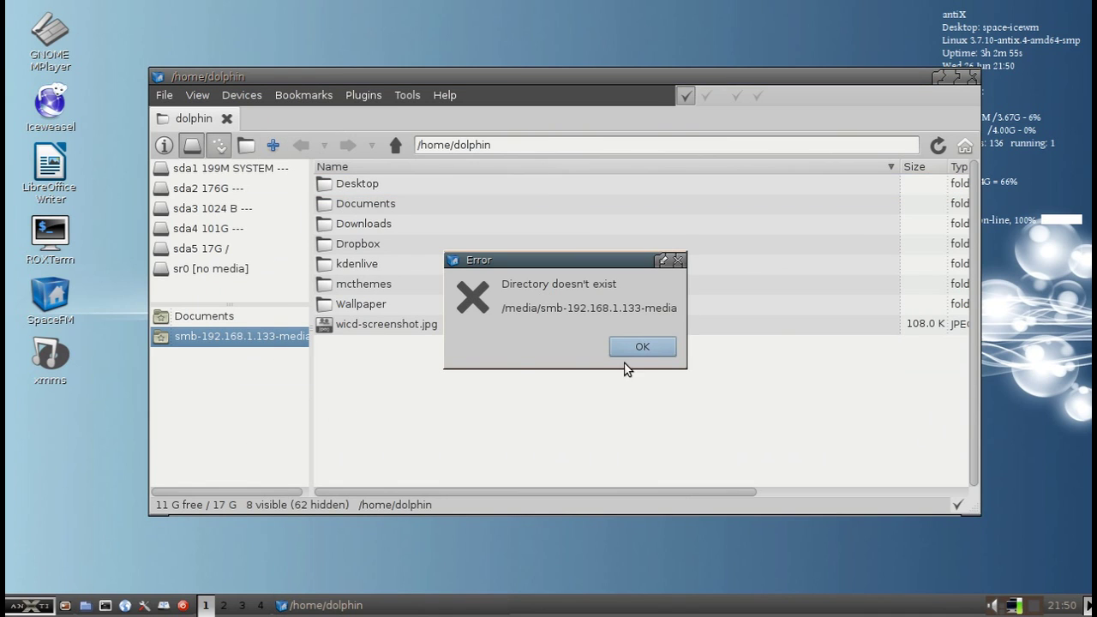
{"action": "left_click", "coordinate": [644, 346]}
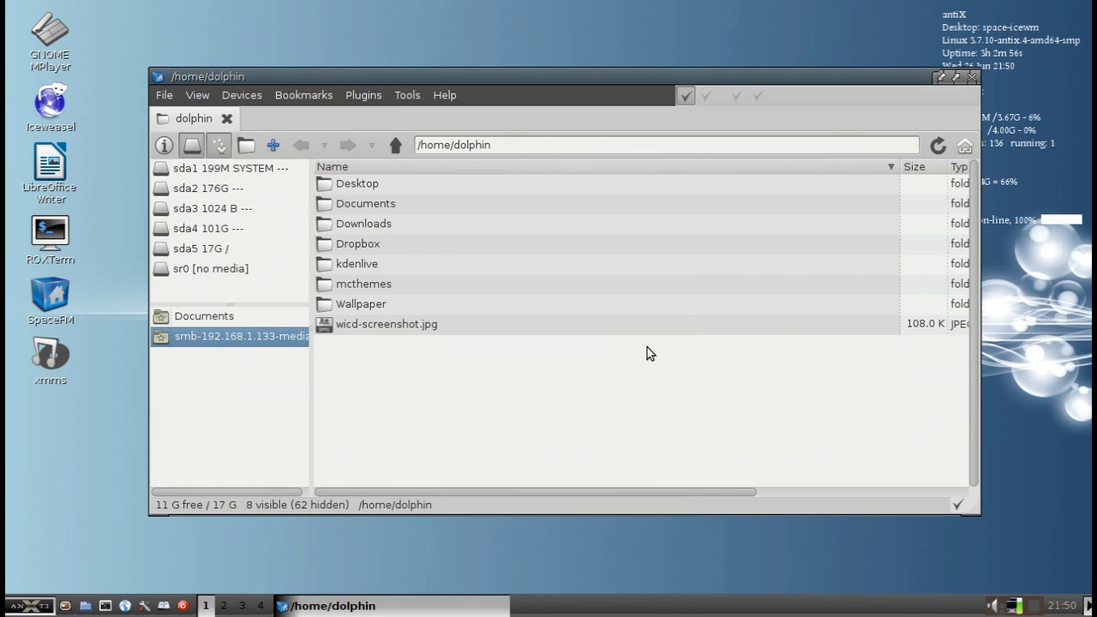
{"action": "right_click", "coordinate": [190, 337]}
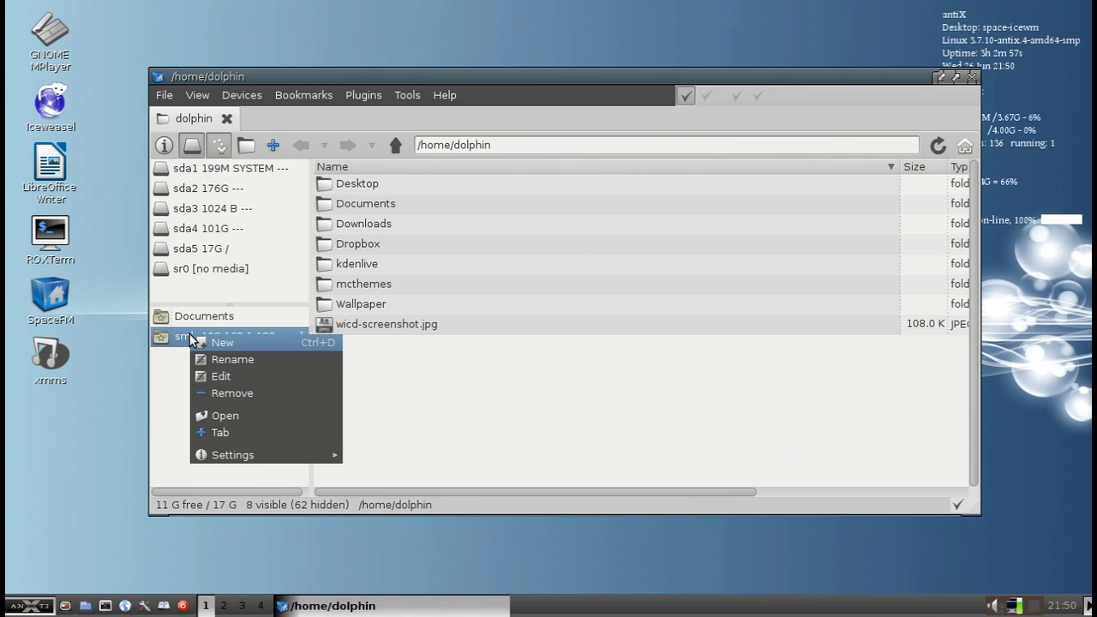
Change the bookmark's location to smb://192.168.1.133/media
{"action": "left_click", "coordinate": [228, 372]}
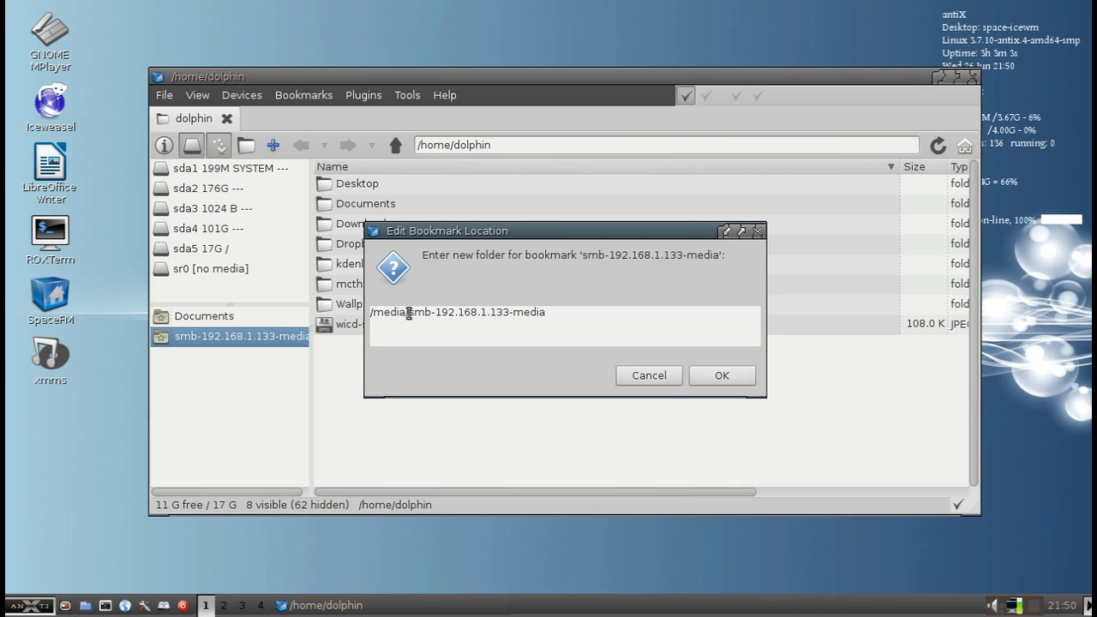
{"action": "left_click_drag", "start_coordinate": [409, 313], "coordinate": [341, 319]}
{"action": "left_click_drag", "start_coordinate": [589, 313], "coordinate": [408, 314]}
{"action": "left_click", "coordinate": [325, 314], "text": "shift"}
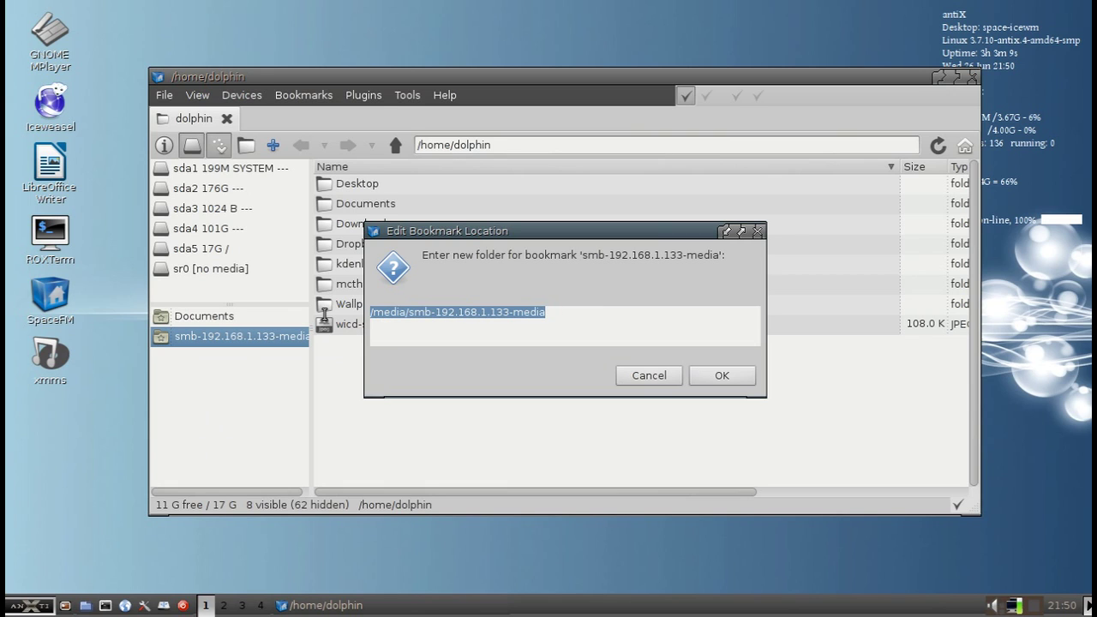
{"action": "type", "text": "smb://"}
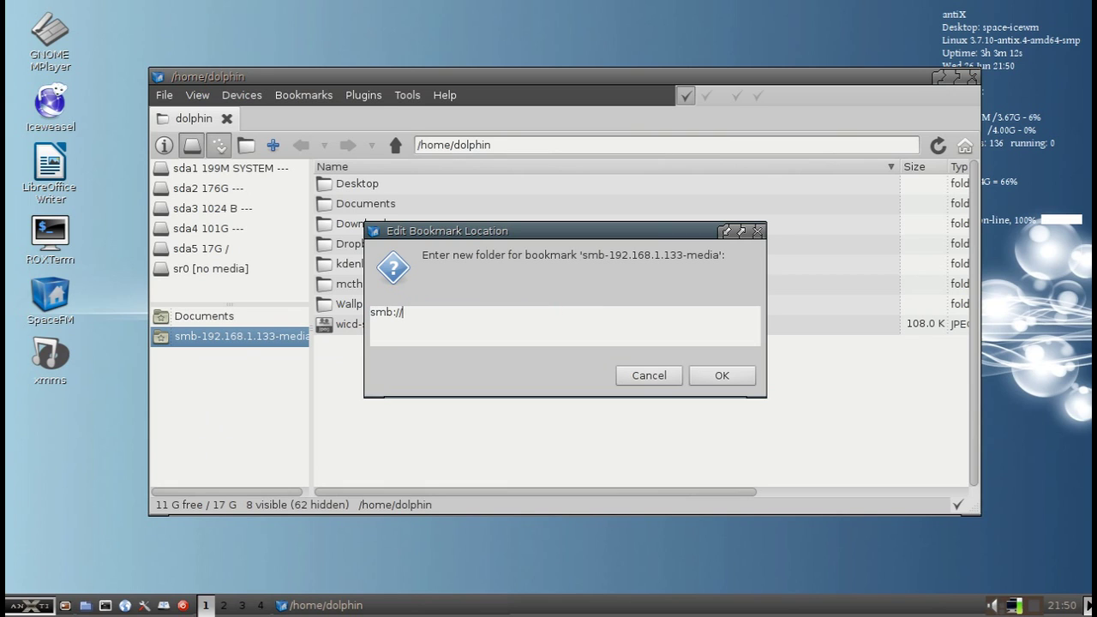
{"action": "type", "text": "192.168.1.133/"}
{"action": "key", "text": "Return"}
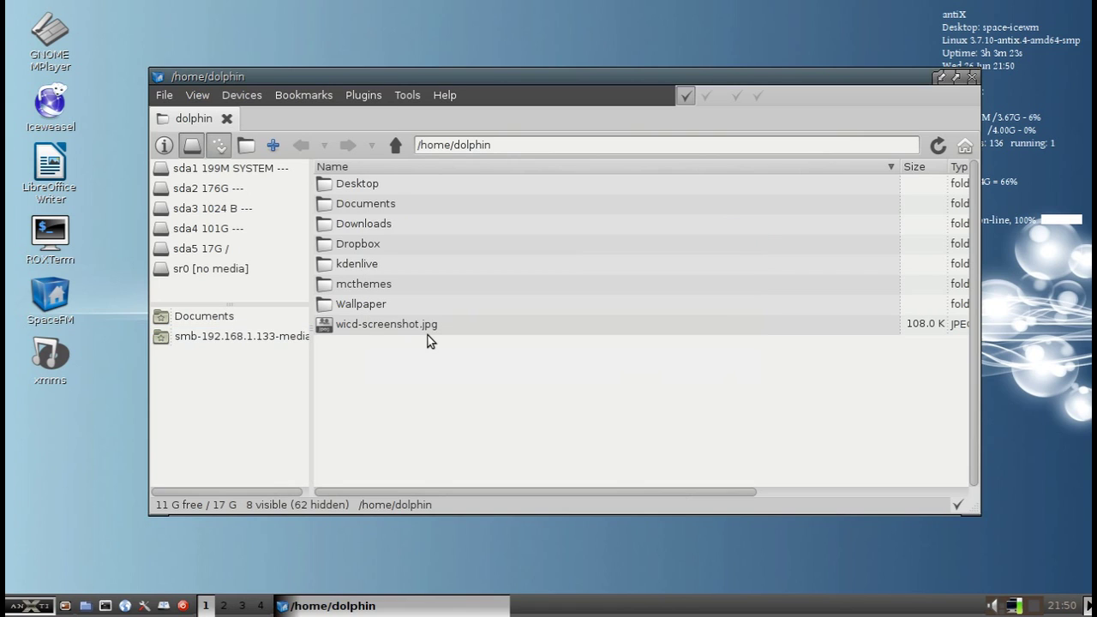
Open the share through the bookmark, then recheck its stored location and cancel
{"action": "left_click", "coordinate": [230, 337]}
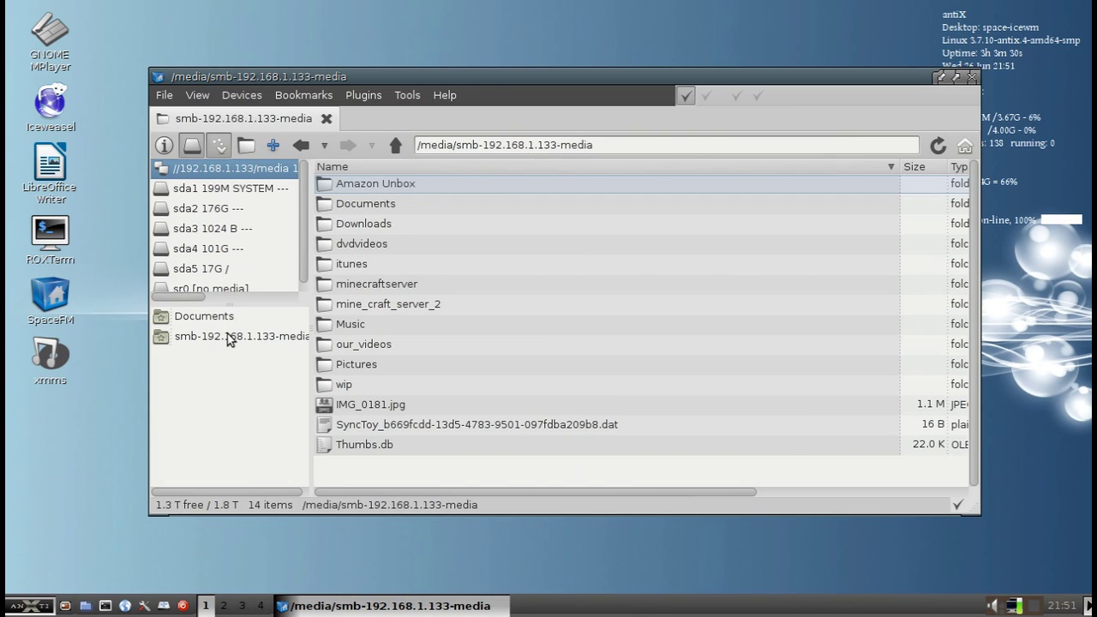
{"action": "right_click", "coordinate": [229, 337]}
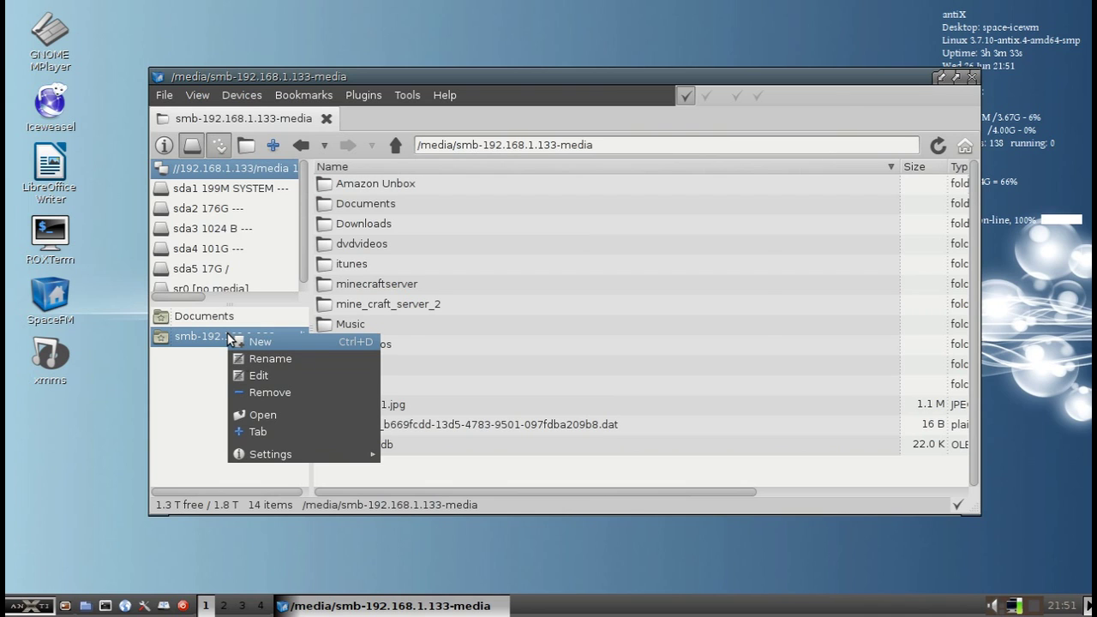
{"action": "left_click", "coordinate": [258, 375]}
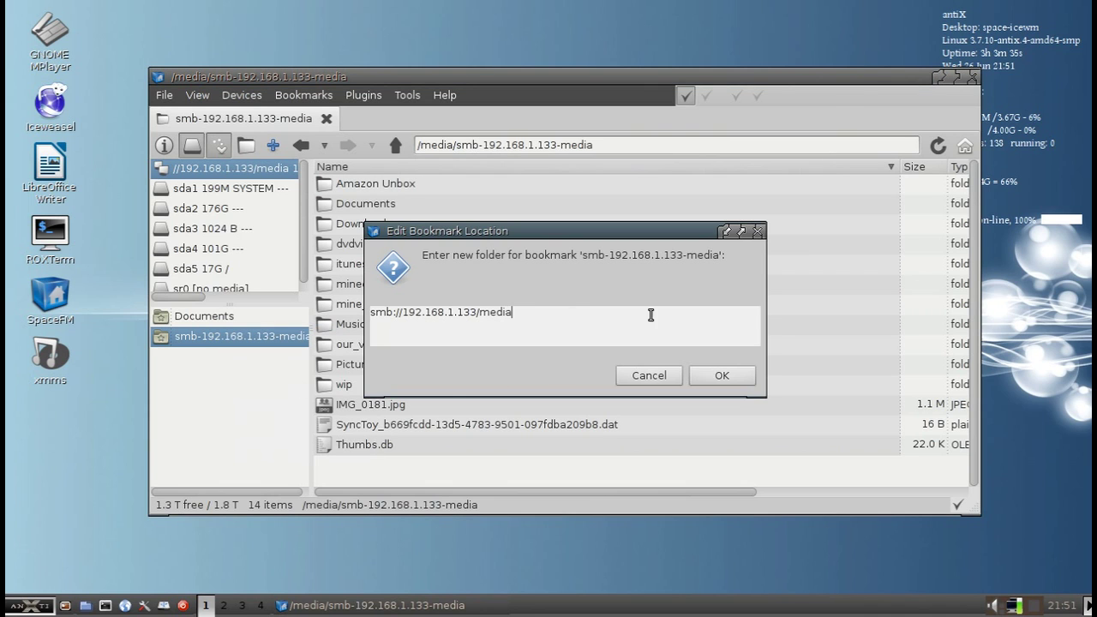
{"action": "left_click", "coordinate": [653, 375]}
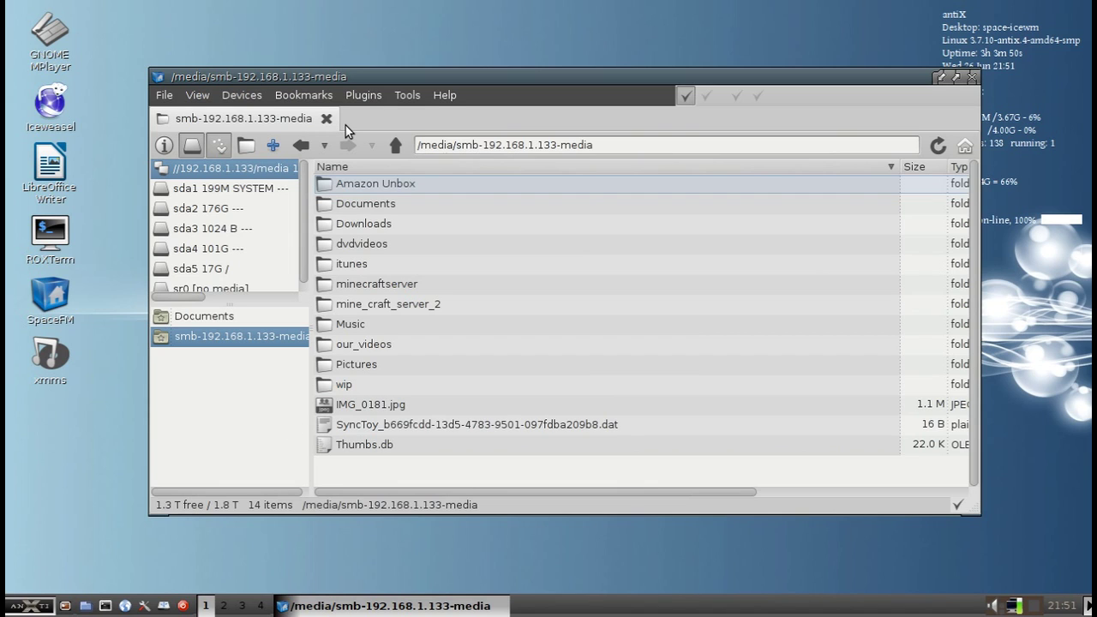
Look through the Plugins and Tools menus, then return to the /home/dolphin folder
{"action": "left_click", "coordinate": [365, 96]}
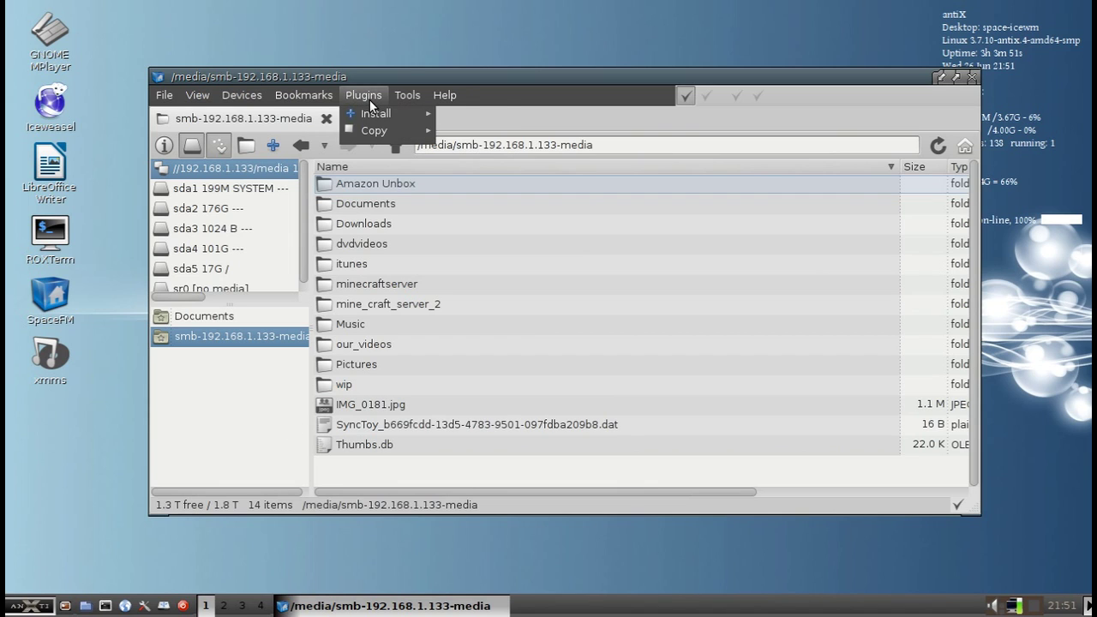
{"action": "left_click", "coordinate": [410, 73]}
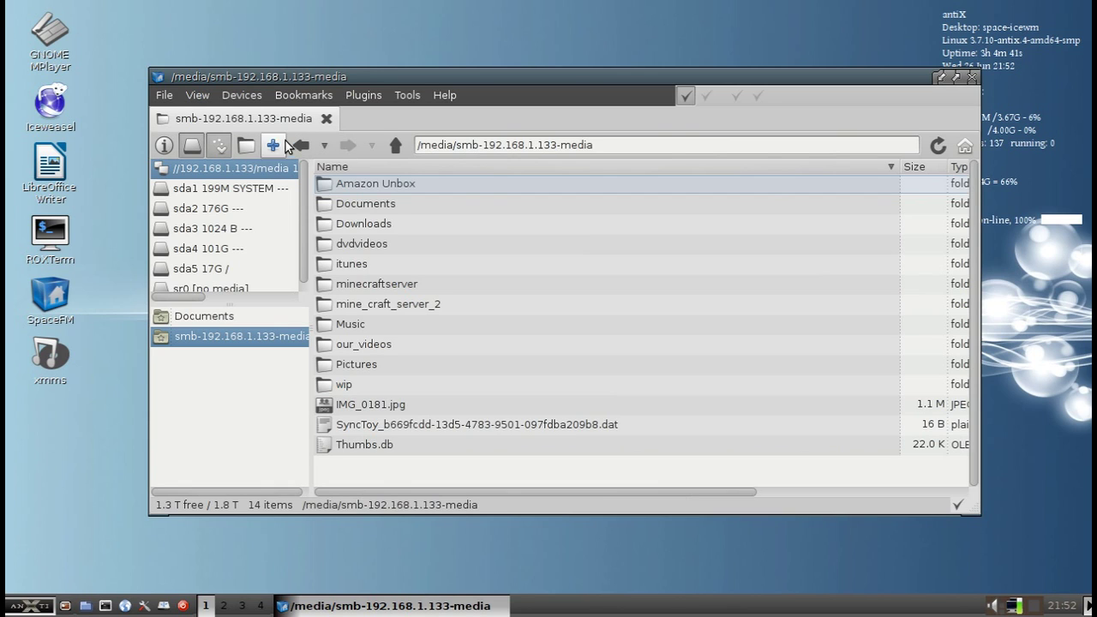
{"action": "left_click", "coordinate": [964, 146]}
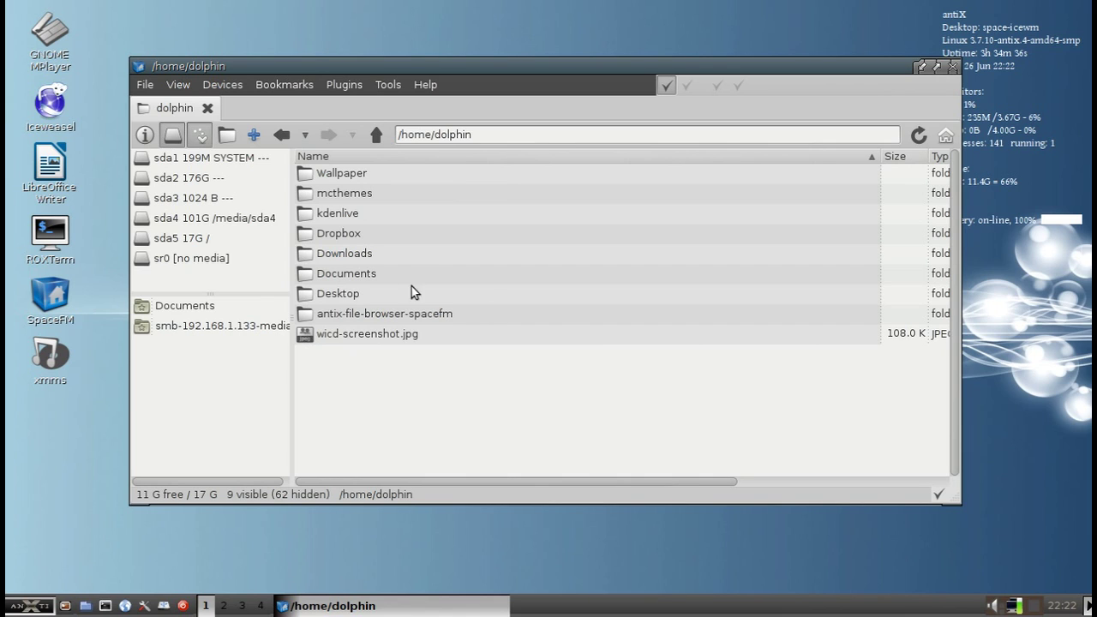
Uncheck Unmount On Exit under Devices > Settings > Auto Mount
{"action": "left_click", "coordinate": [222, 84]}
{"action": "mouse_move", "coordinate": [267, 232]}
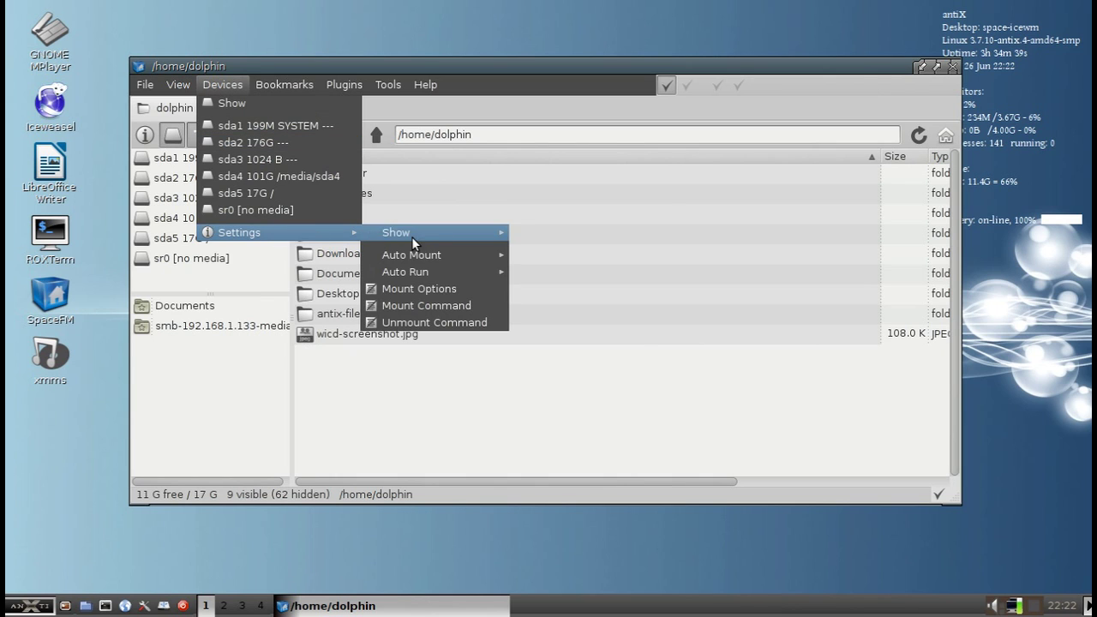
{"action": "mouse_move", "coordinate": [450, 251]}
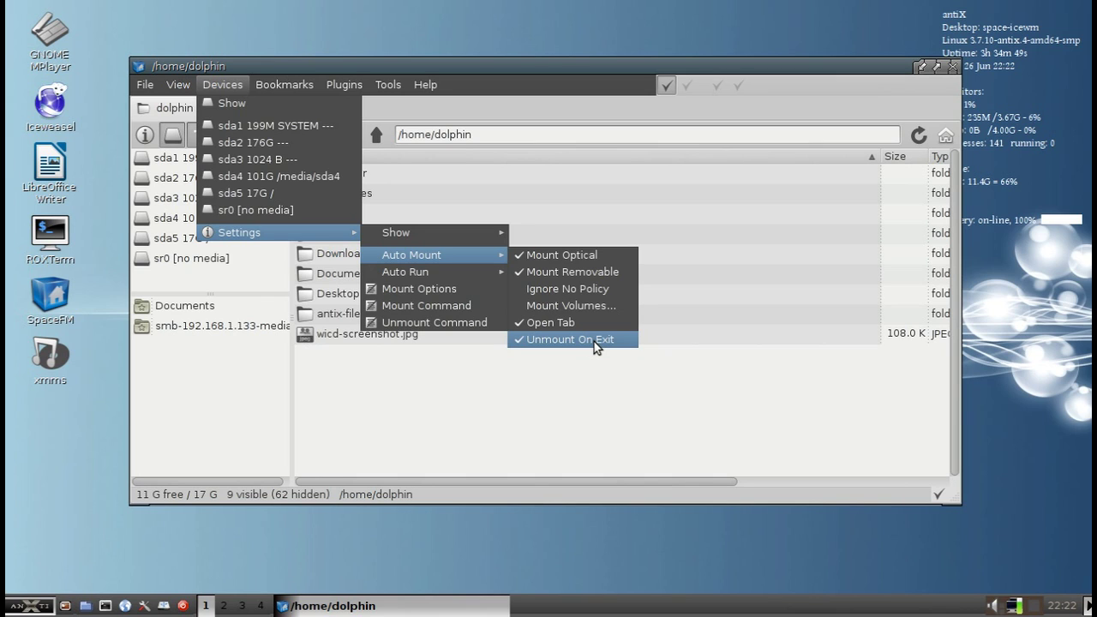
{"action": "left_click", "coordinate": [594, 341]}
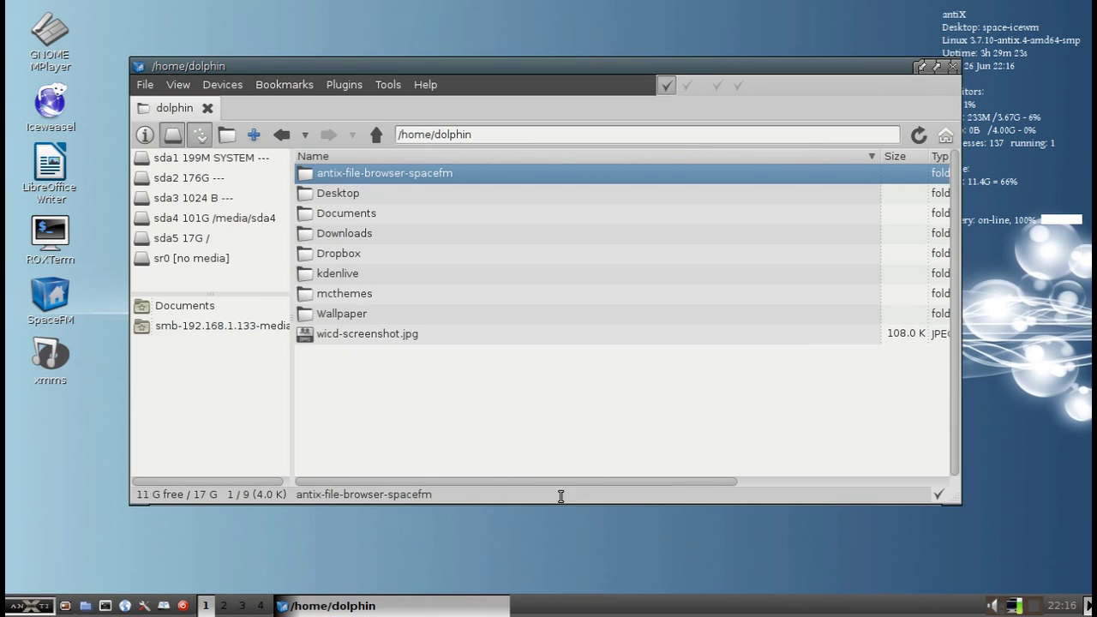
View wicd-screenshot.jpg in Mirage via Open, move the viewer window, then close it
{"action": "left_click", "coordinate": [353, 336]}
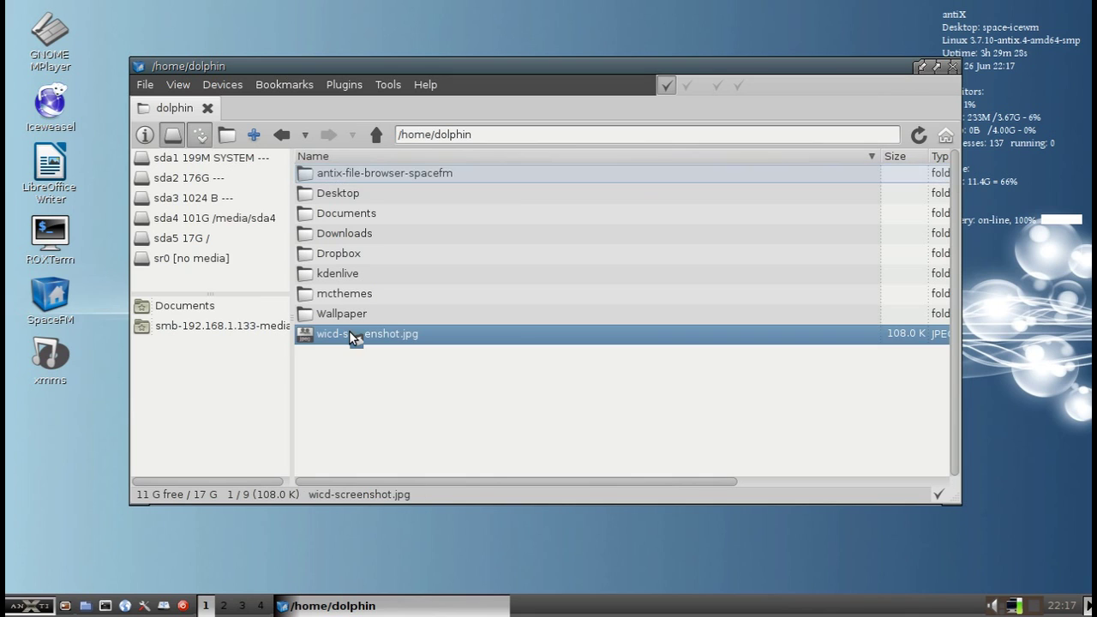
{"action": "right_click", "coordinate": [348, 330]}
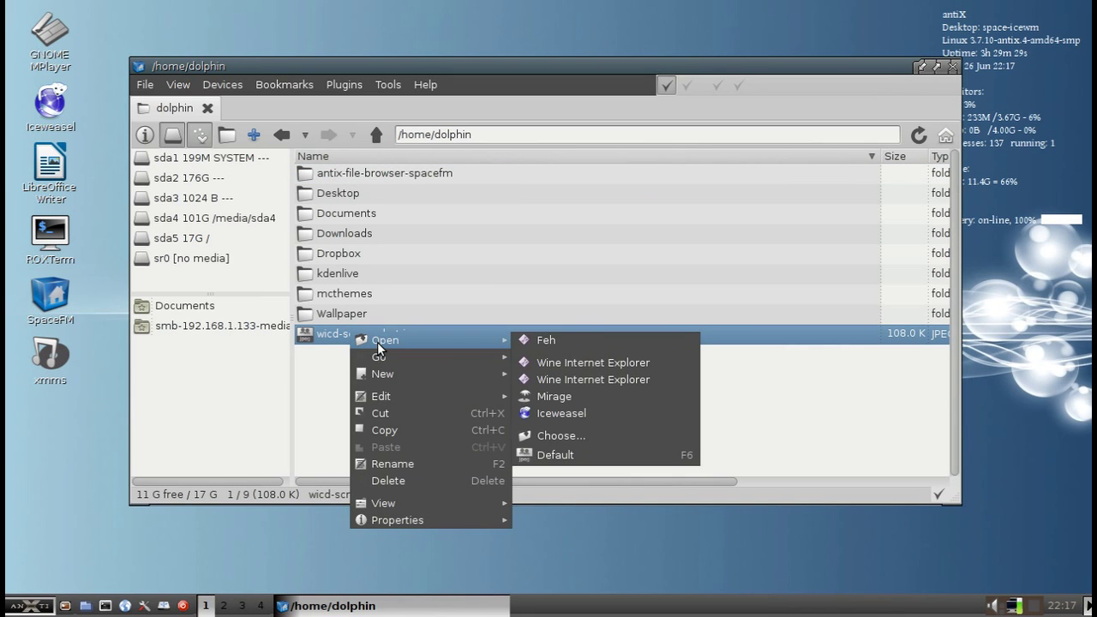
{"action": "mouse_move", "coordinate": [393, 376]}
{"action": "mouse_move", "coordinate": [410, 340]}
{"action": "left_click", "coordinate": [653, 403]}
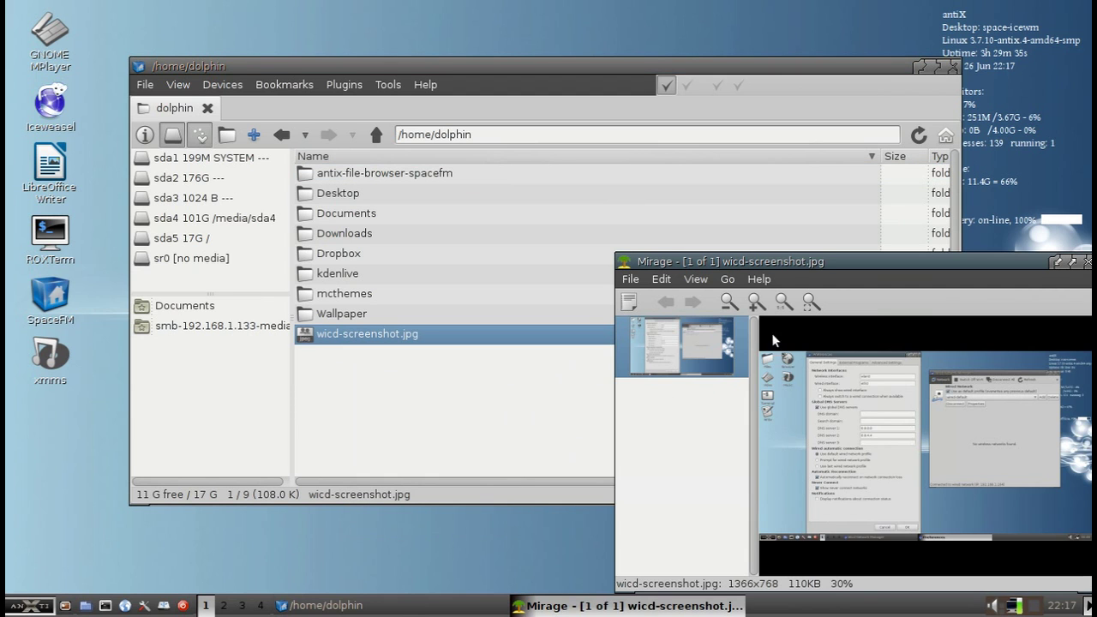
{"action": "left_click_drag", "start_coordinate": [782, 271], "coordinate": [512, 160]}
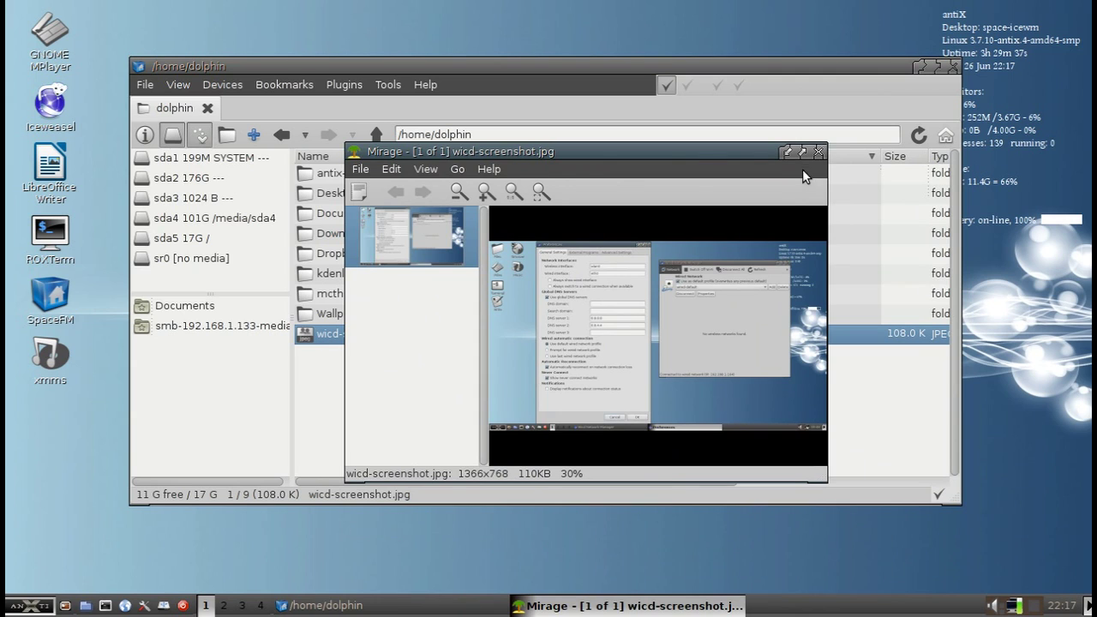
{"action": "left_click", "coordinate": [818, 152]}
Reopen the screenshot's context menu, dismiss it without choosing anything, and open the Documents folder
{"action": "right_click", "coordinate": [327, 336]}
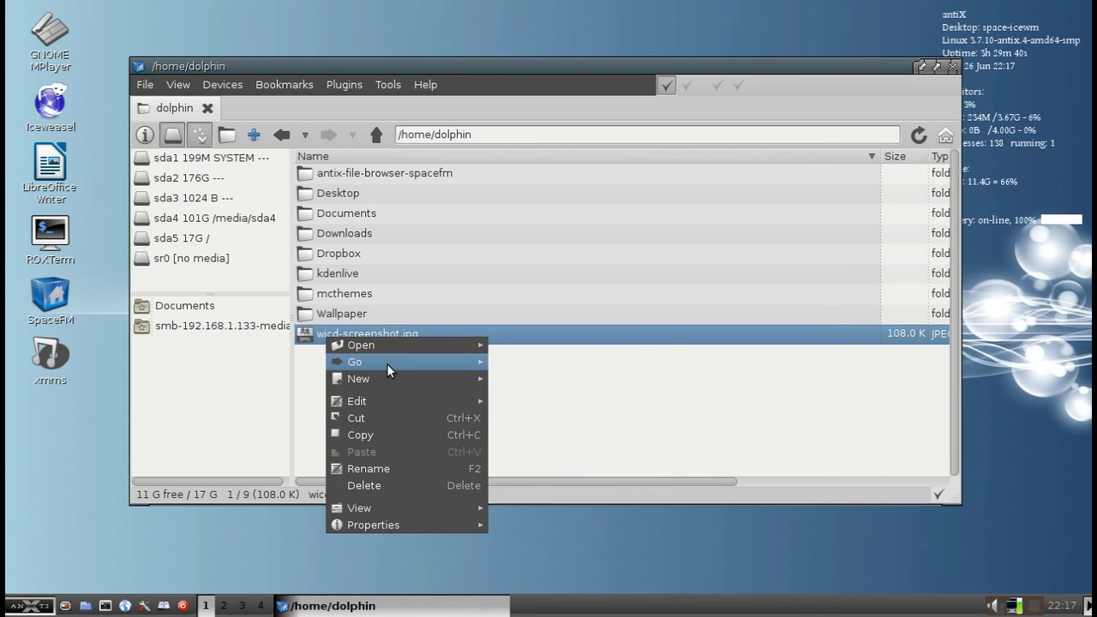
{"action": "mouse_move", "coordinate": [390, 347]}
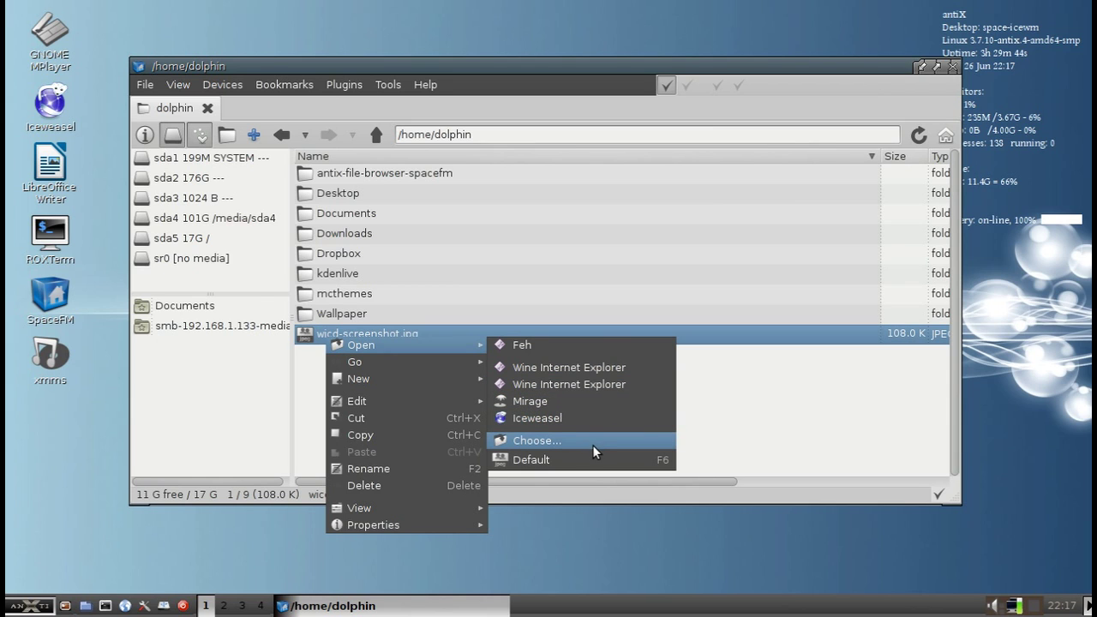
{"action": "left_click", "coordinate": [399, 280]}
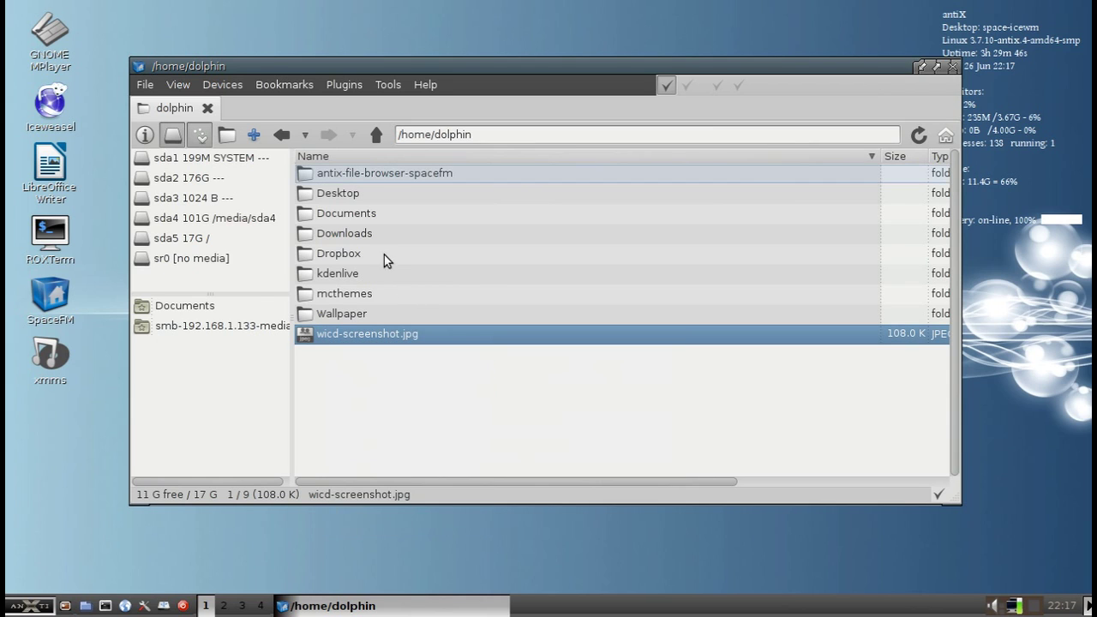
{"action": "double_click", "coordinate": [364, 213]}
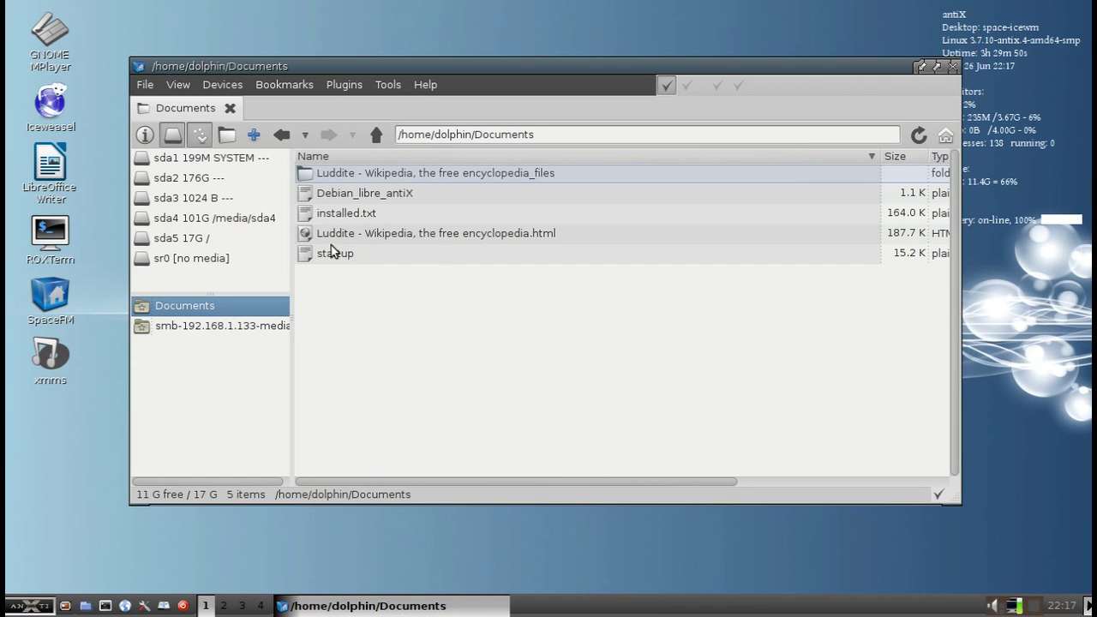
{"action": "left_click", "coordinate": [333, 216]}
{"action": "right_click", "coordinate": [333, 218]}
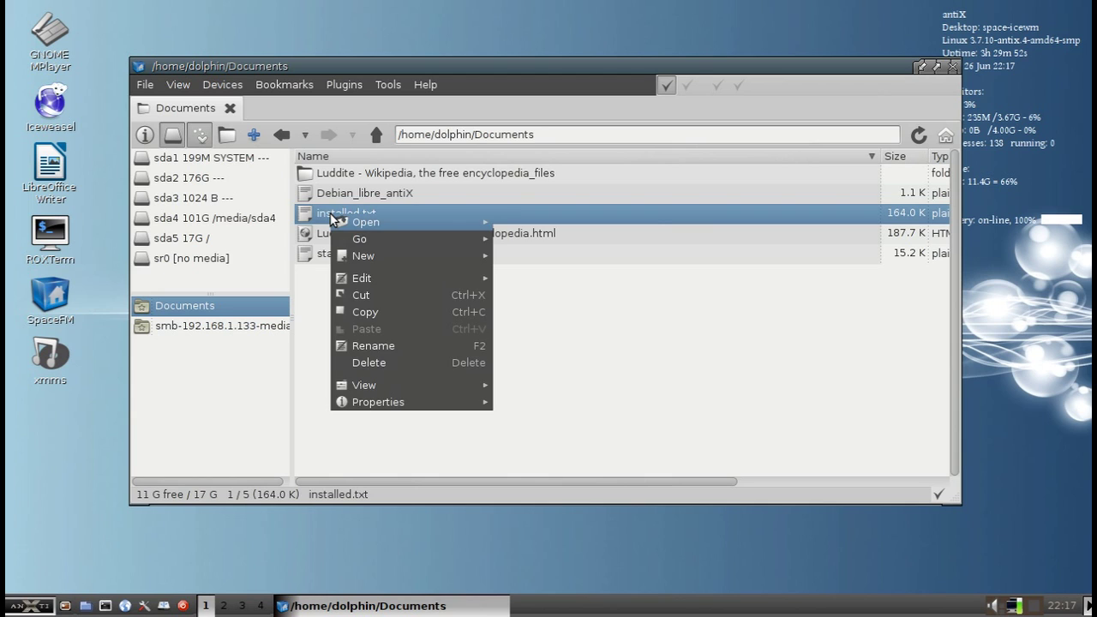
{"action": "mouse_move", "coordinate": [405, 220]}
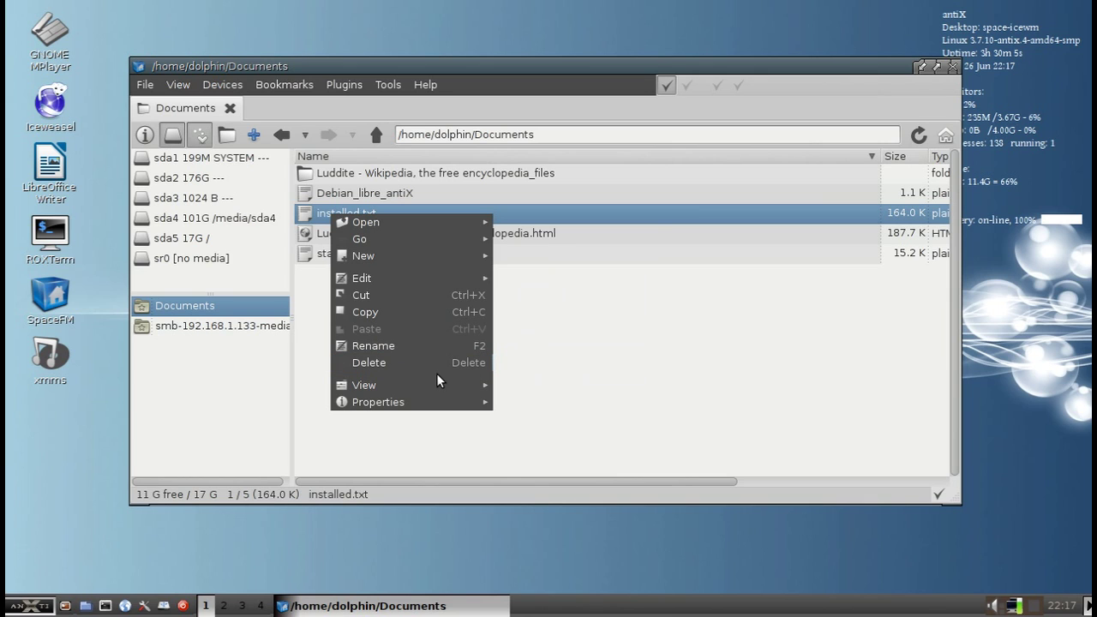
{"action": "left_click", "coordinate": [567, 323]}
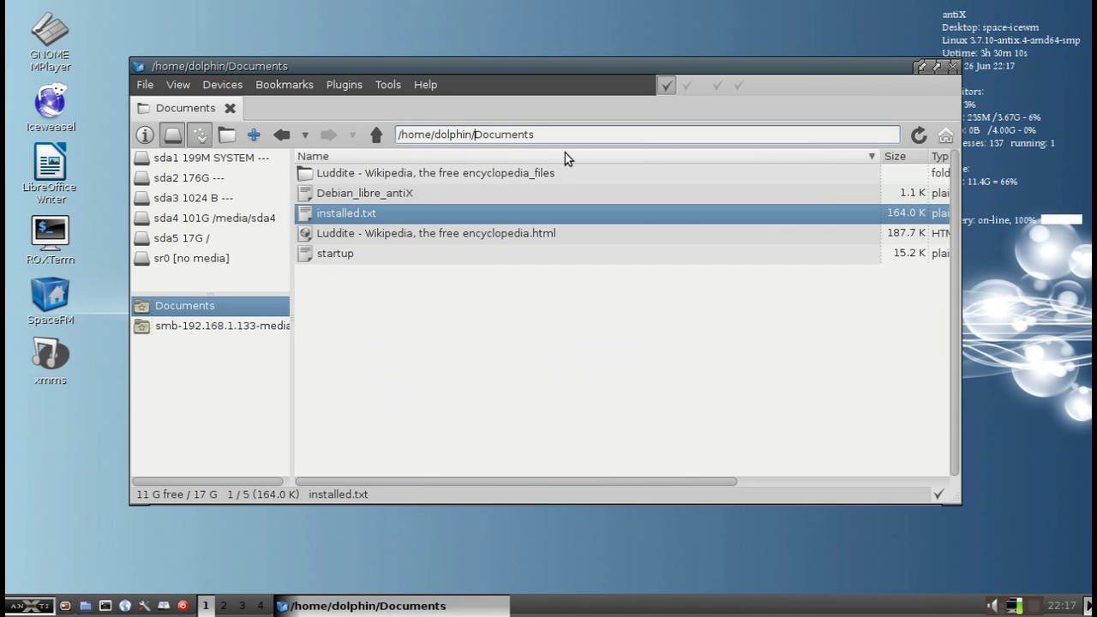
Go to /etc via the location bar and select the fstab file
{"action": "left_click_drag", "start_coordinate": [534, 134], "coordinate": [324, 134]}
{"action": "type", "text": "/e"}
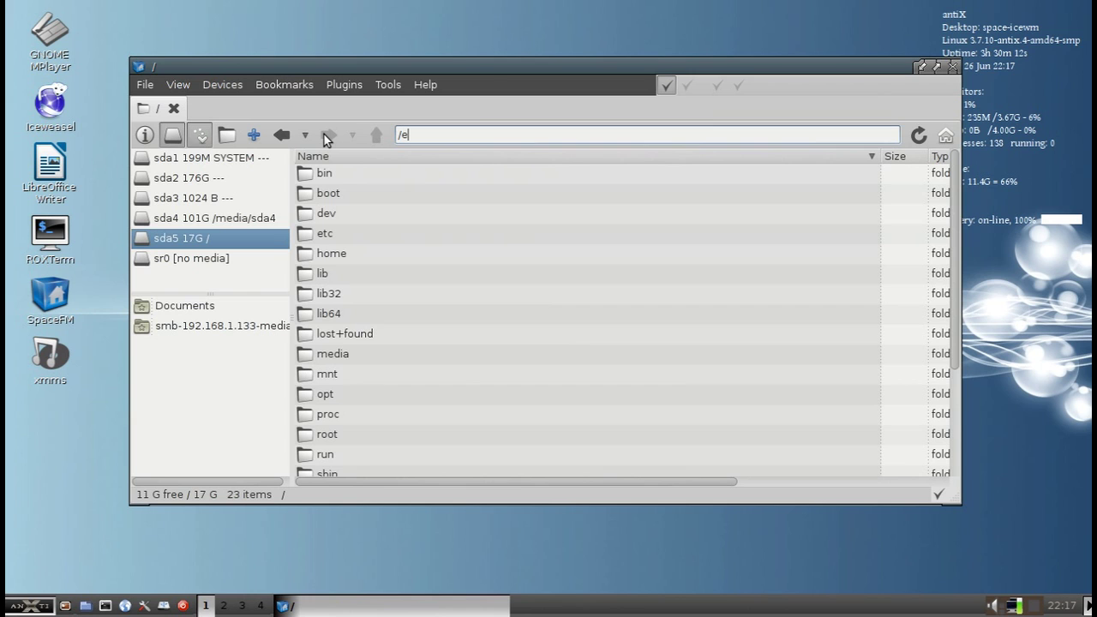
{"action": "type", "text": "tc"}
{"action": "key", "text": "Return"}
{"action": "scroll", "coordinate": [383, 280], "scroll_direction": "down", "scroll_amount": 2}
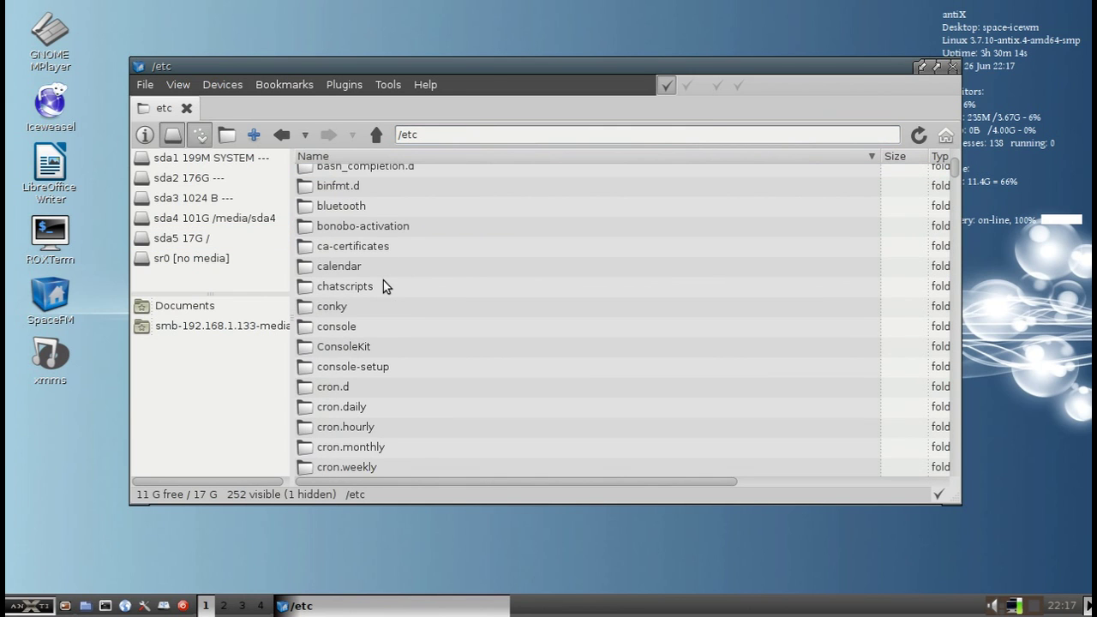
{"action": "scroll", "coordinate": [383, 286], "scroll_direction": "down", "scroll_amount": 15}
{"action": "scroll", "coordinate": [383, 283], "scroll_direction": "down", "scroll_amount": 16}
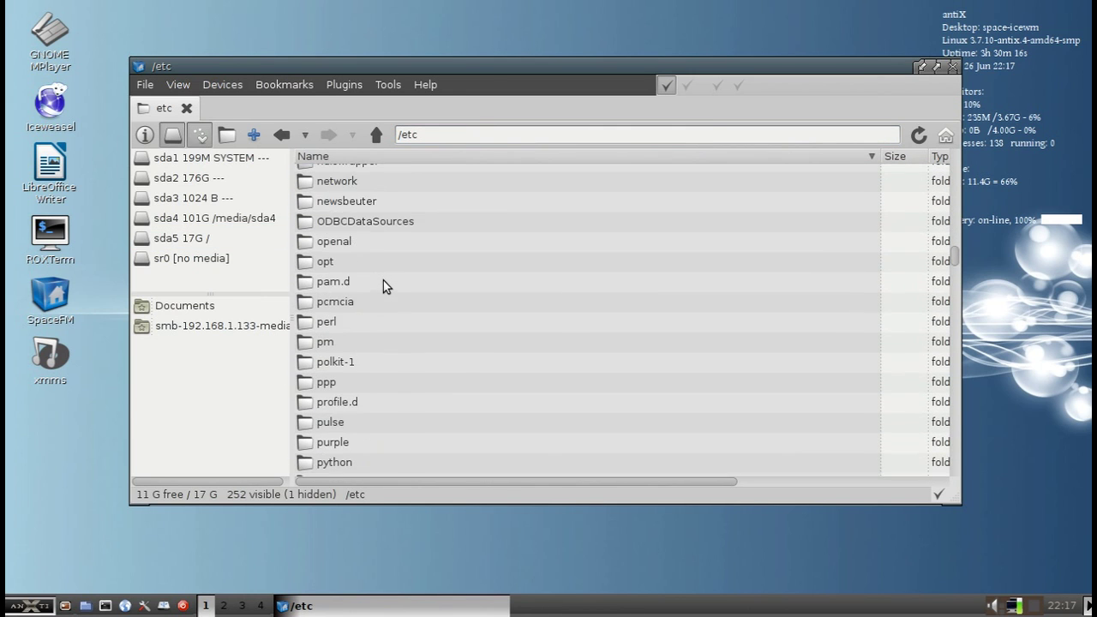
{"action": "scroll", "coordinate": [383, 281], "scroll_direction": "down", "scroll_amount": 7}
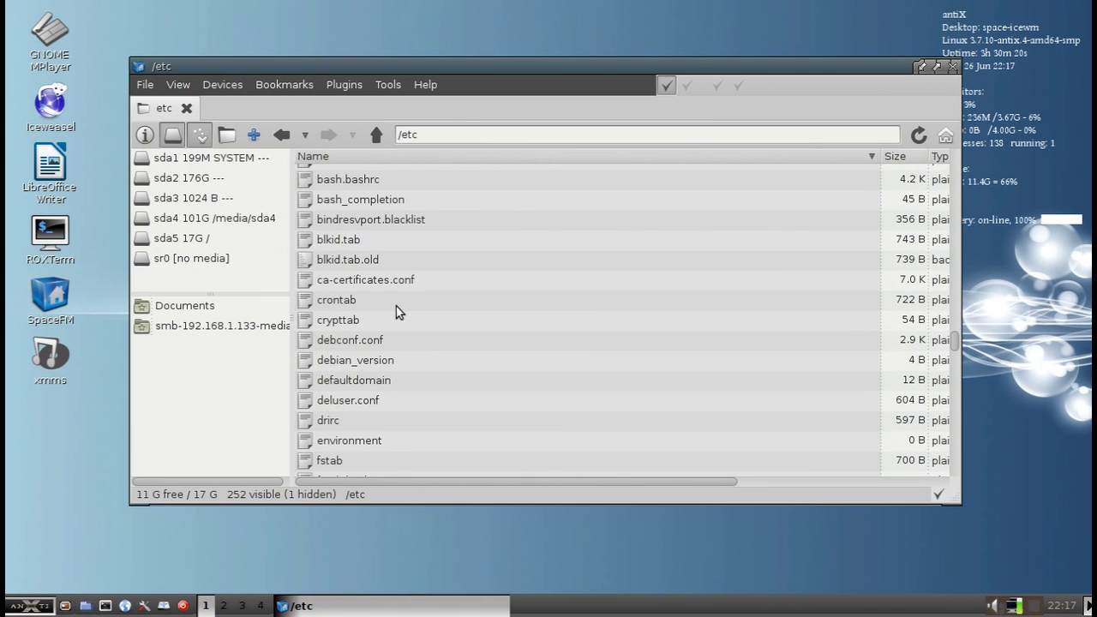
{"action": "scroll", "coordinate": [396, 306], "scroll_direction": "down", "scroll_amount": 3}
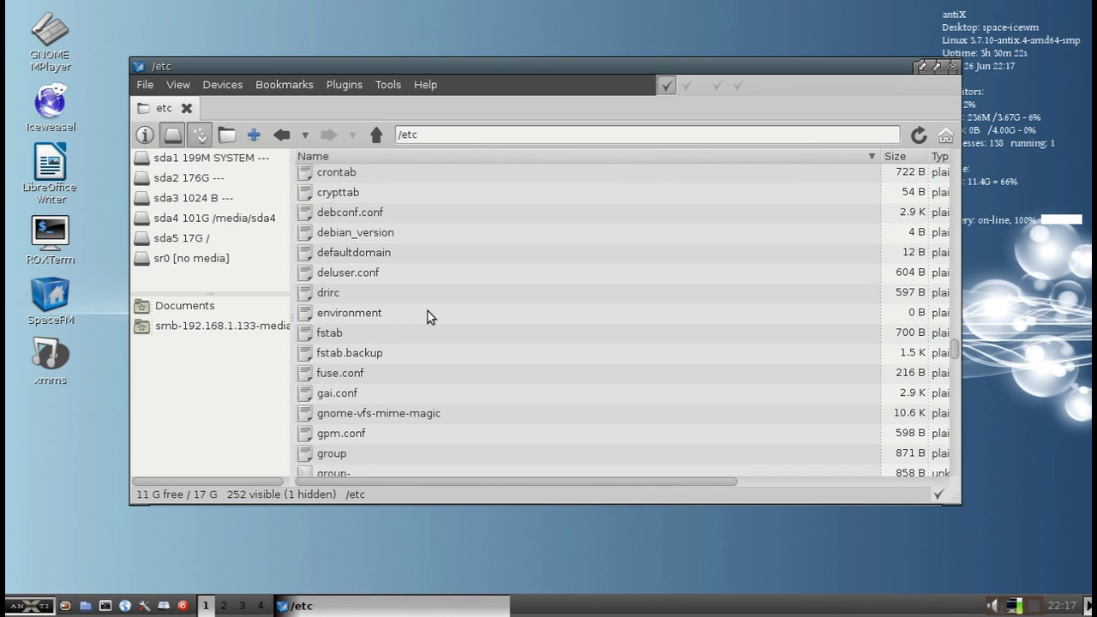
{"action": "scroll", "coordinate": [441, 317], "scroll_direction": "down", "scroll_amount": 1}
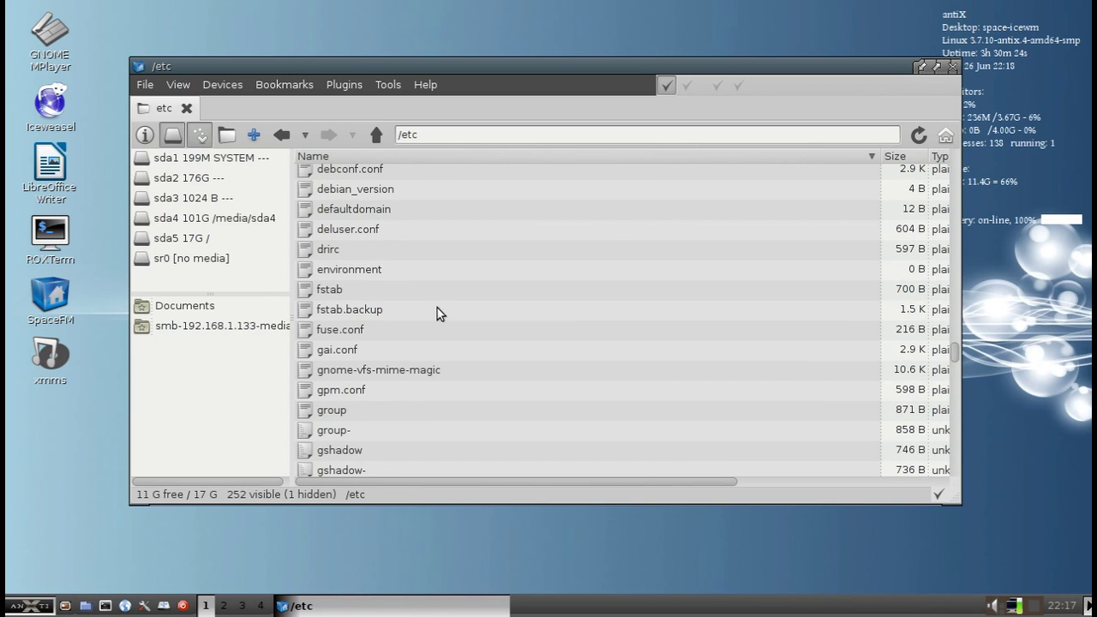
{"action": "left_click", "coordinate": [347, 292]}
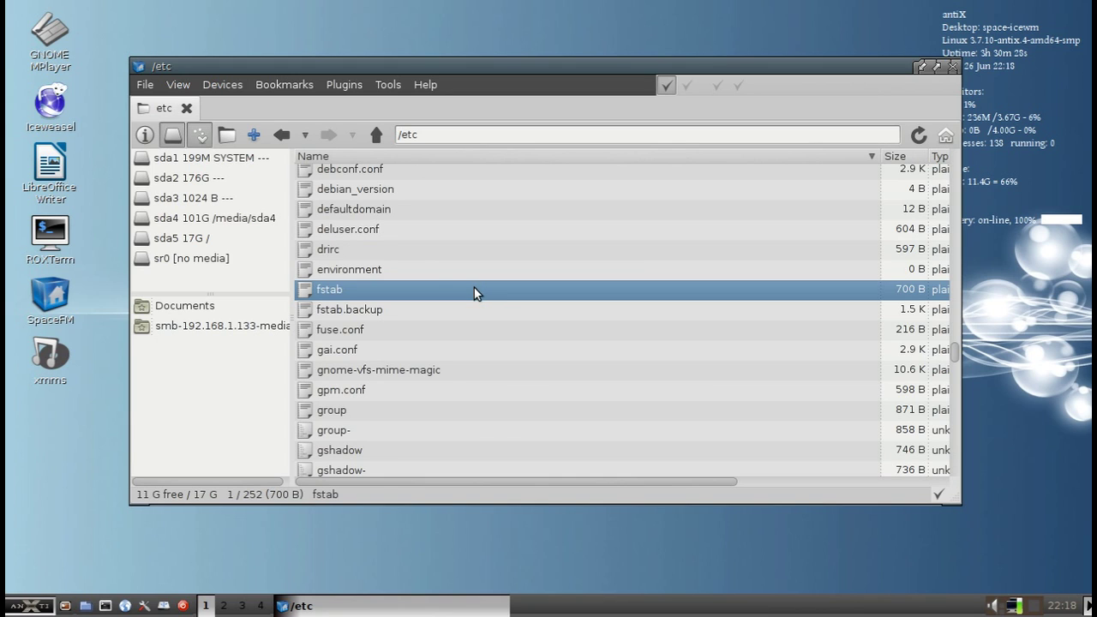
Open fstab with Edit As Root, enter the root password, then close the editor
{"action": "right_click", "coordinate": [322, 292]}
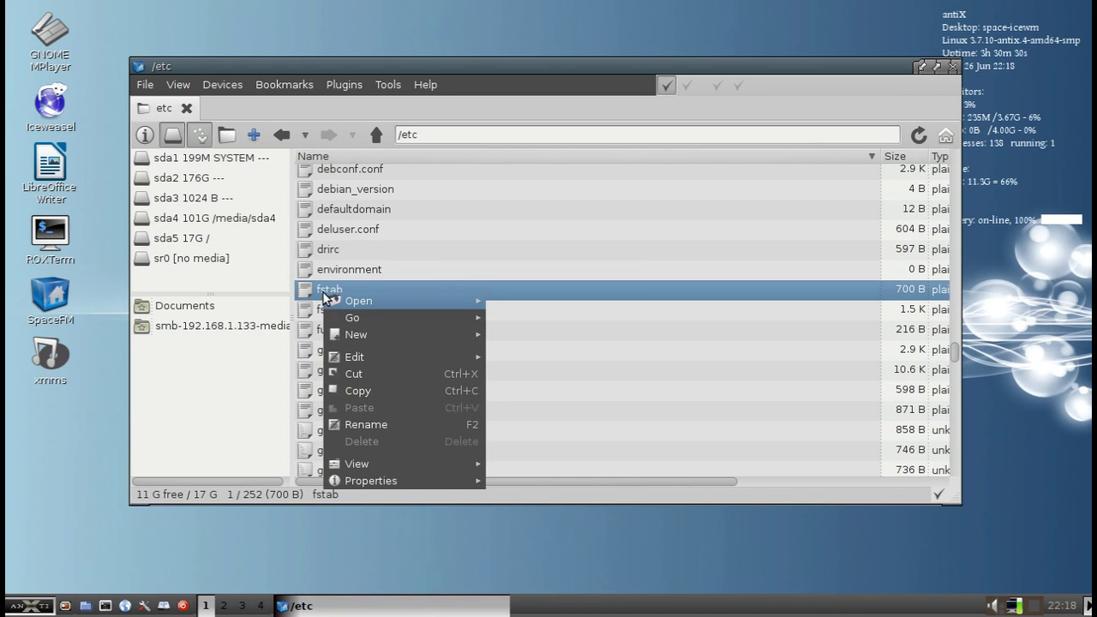
{"action": "mouse_move", "coordinate": [347, 300]}
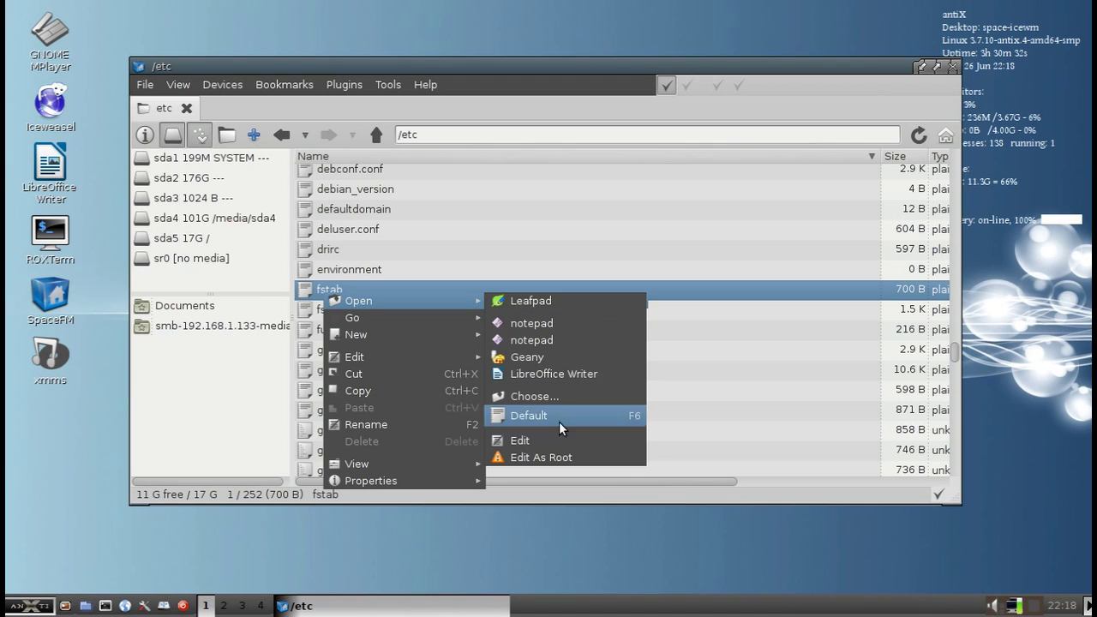
{"action": "left_click", "coordinate": [572, 455]}
{"action": "type", "text": "•••"}
{"action": "key", "text": "Return"}
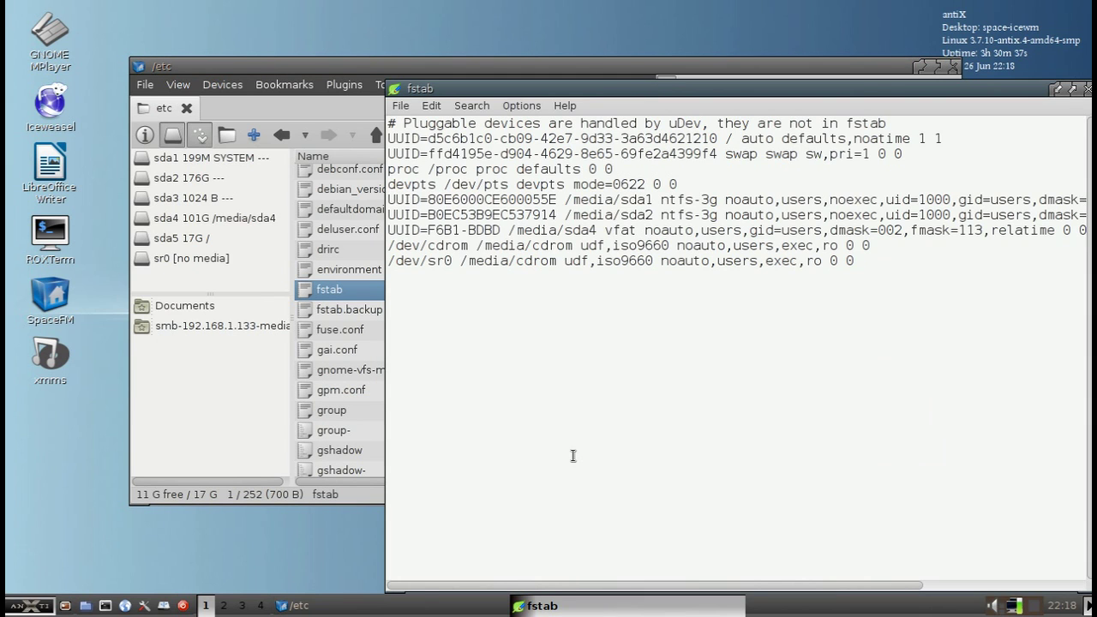
{"action": "left_click", "coordinate": [1086, 89]}
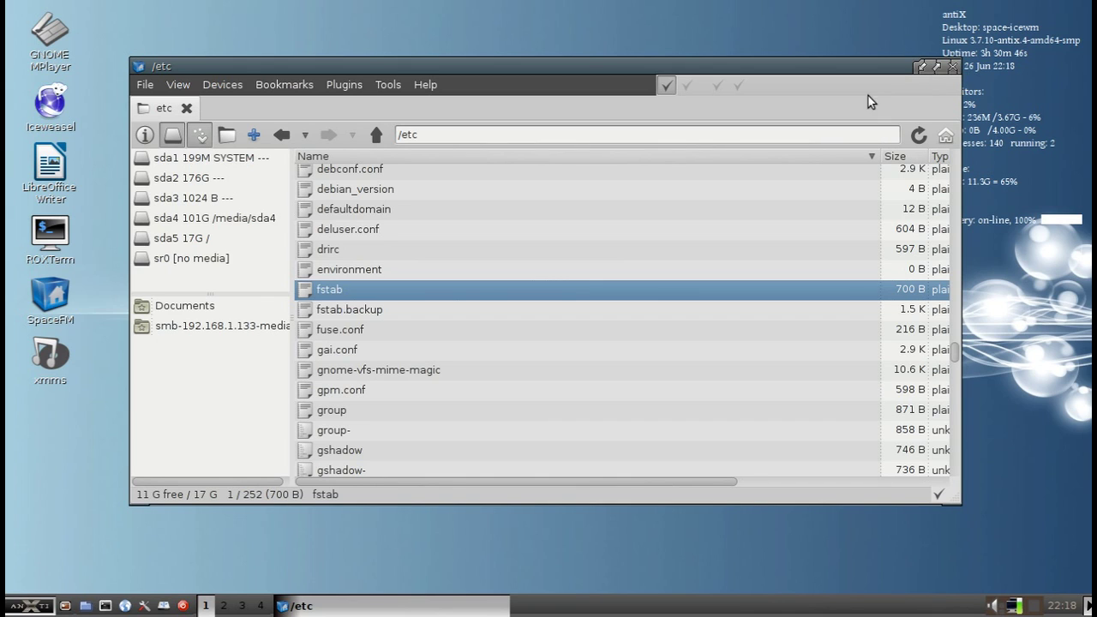
Go back to the home folder /home/dolphin
{"action": "left_click", "coordinate": [946, 135]}
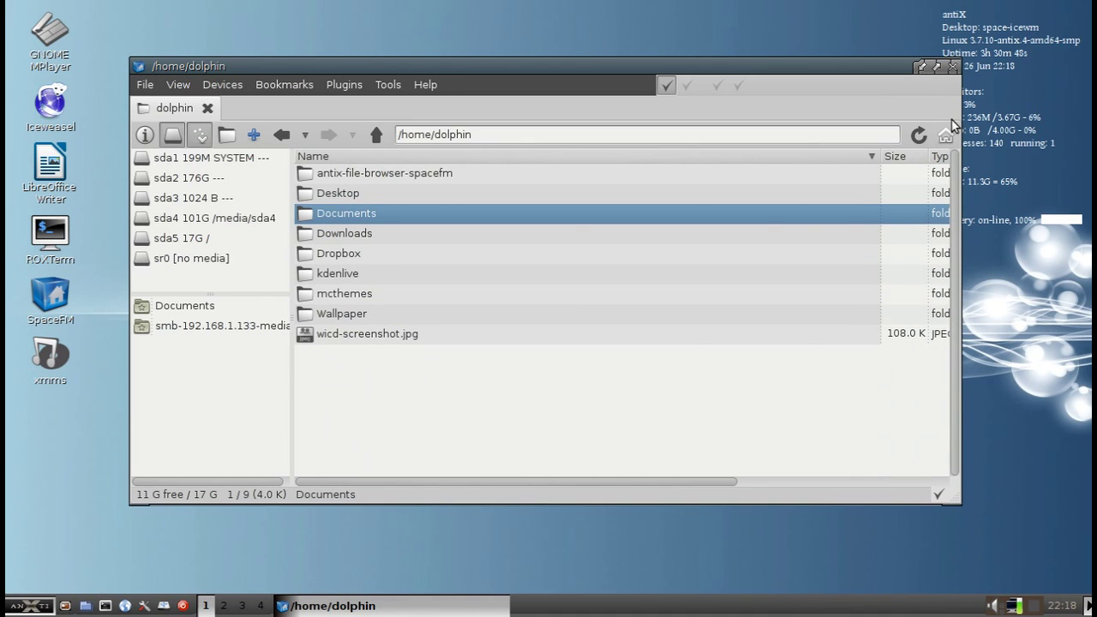